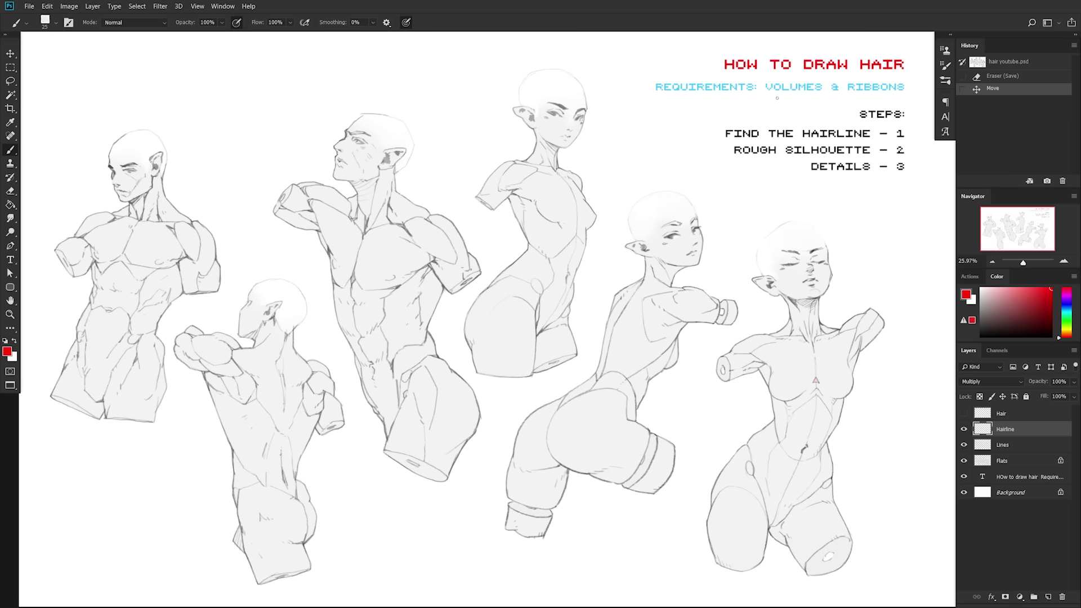
- Sketch red example volumes near the heading text: two overlapping cubes, a tapered cylinder, and a tube overlapped by a sphere
mouse_move(777, 98)
left_mouse_down()
mouse_move(764, 79)
mouse_move(760, 96)
left_mouse_up()
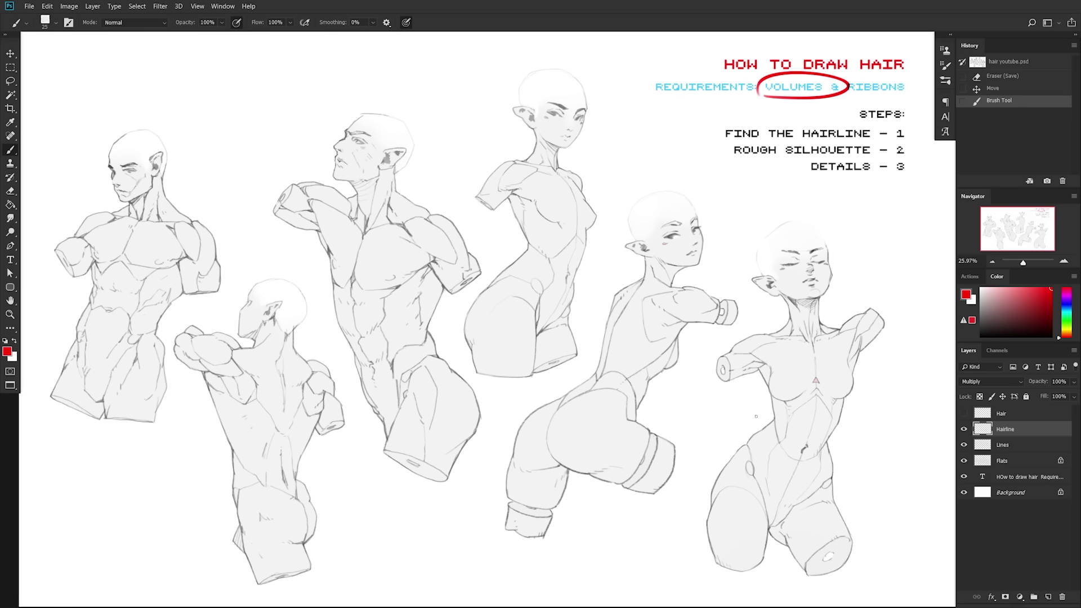
key("ctrl+z")
mouse_move(621, 140)
left_mouse_down()
mouse_move(641, 120)
mouse_move(669, 132)
left_mouse_up()
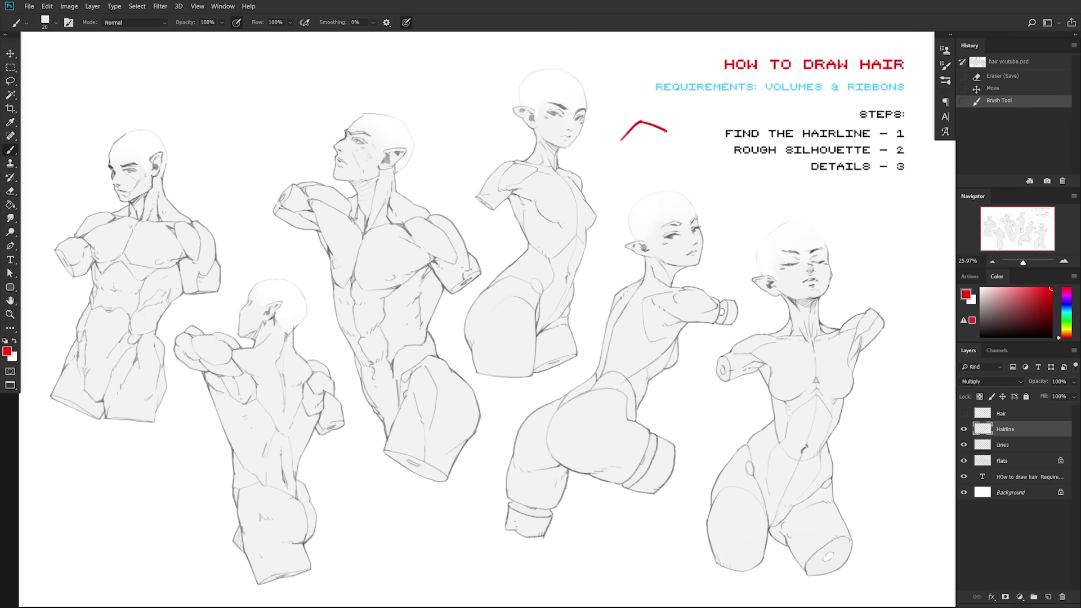
mouse_move(895, 200)
left_mouse_down()
mouse_move(877, 219)
mouse_move(894, 200)
left_mouse_up()
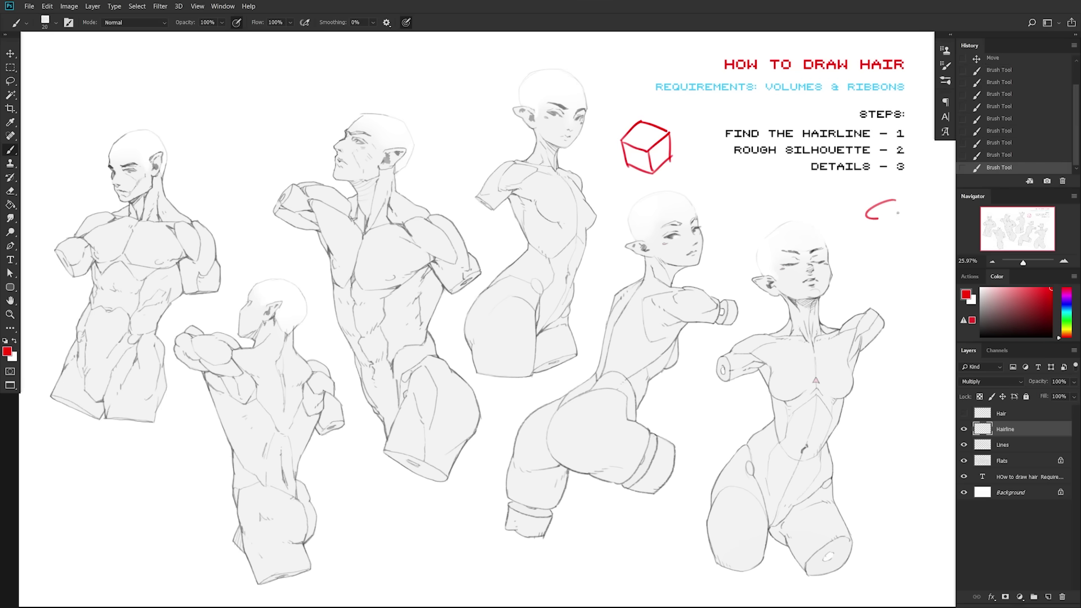
left_click_drag(866, 217, 878, 247)
left_click_drag(906, 204, 908, 244)
left_click_drag(879, 247, 908, 245)
left_click_drag(742, 186, 750, 185)
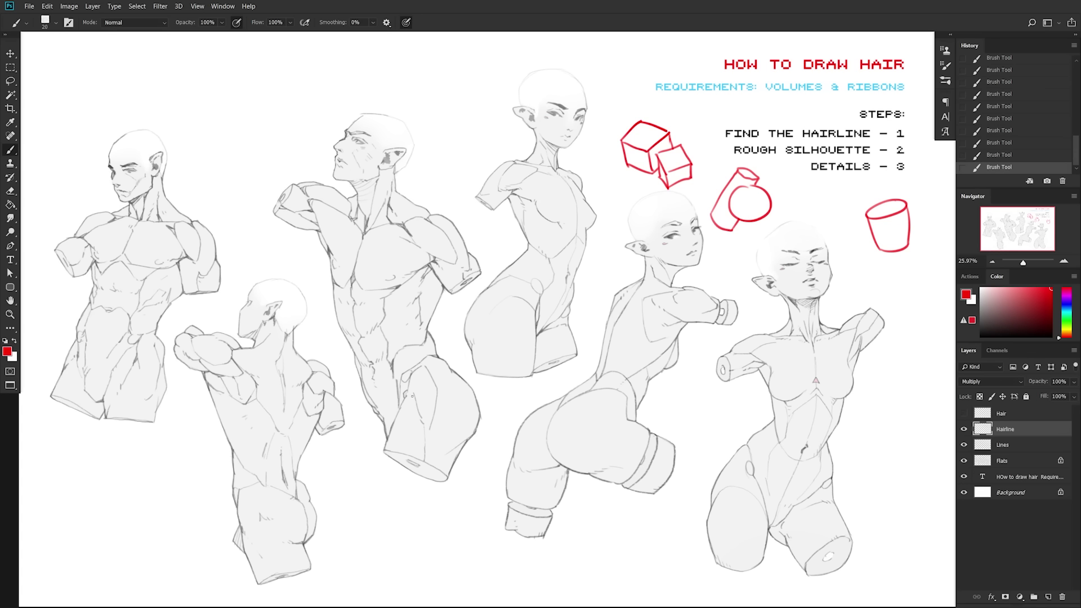
- Draw a red S-curved ribbon flowing from the first figure's head with hatched shading, plus a flat rectangular strip above it
key("bracketleft")
mouse_move(143, 128)
left_mouse_down()
mouse_move(212, 89)
mouse_move(263, 93)
mouse_move(313, 75)
mouse_move(165, 132)
mouse_move(218, 100)
mouse_move(304, 99)
left_mouse_up()
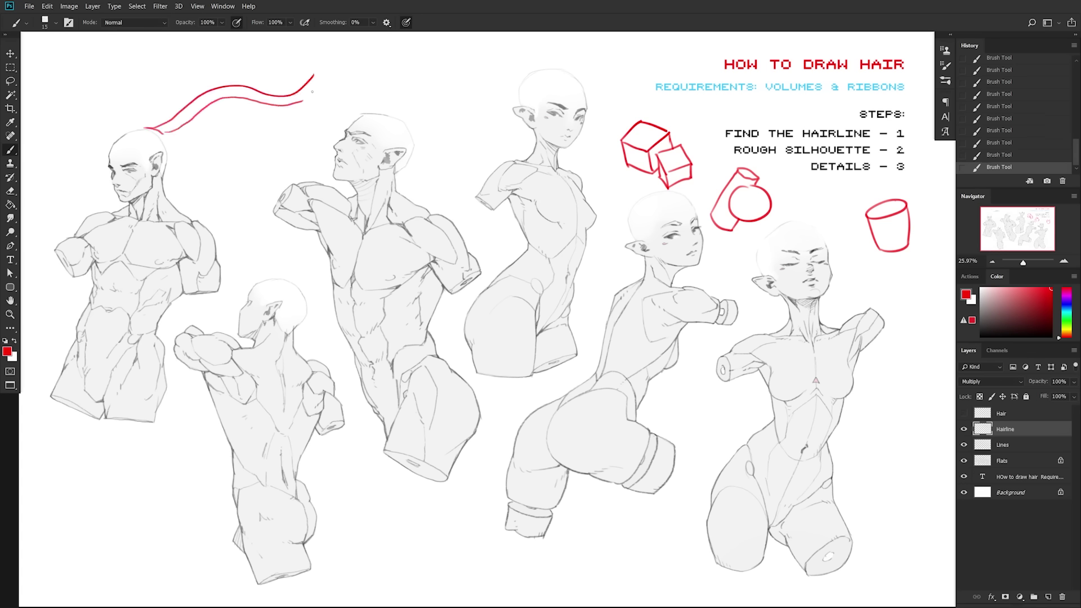
key("ctrl+z")
left_click_drag(162, 133, 243, 86)
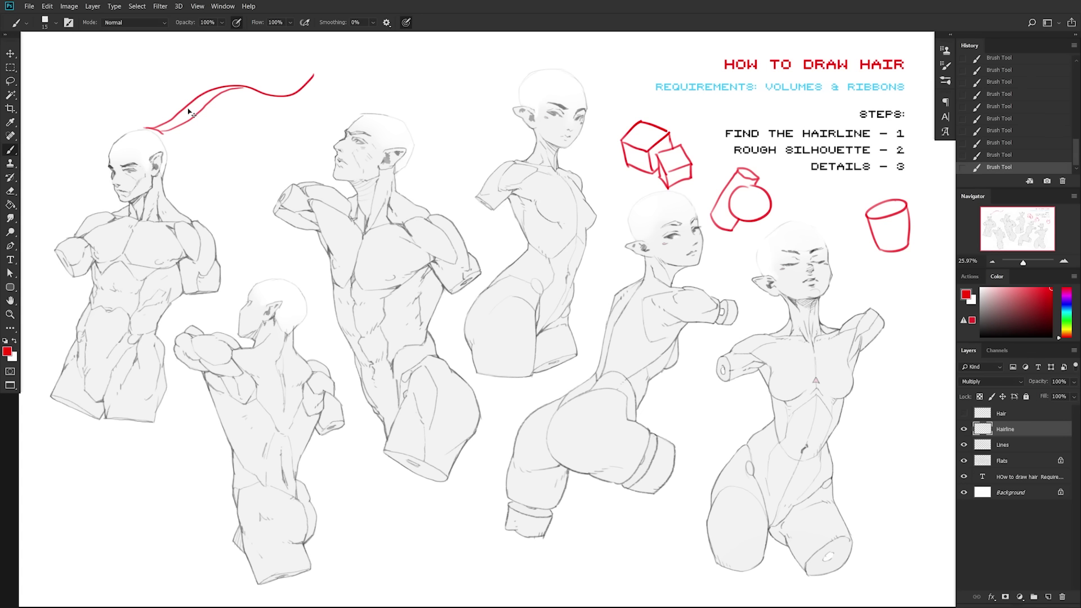
key("ctrl+z")
mouse_move(162, 132)
left_mouse_down()
mouse_move(218, 90)
mouse_move(291, 84)
mouse_move(316, 54)
left_mouse_up()
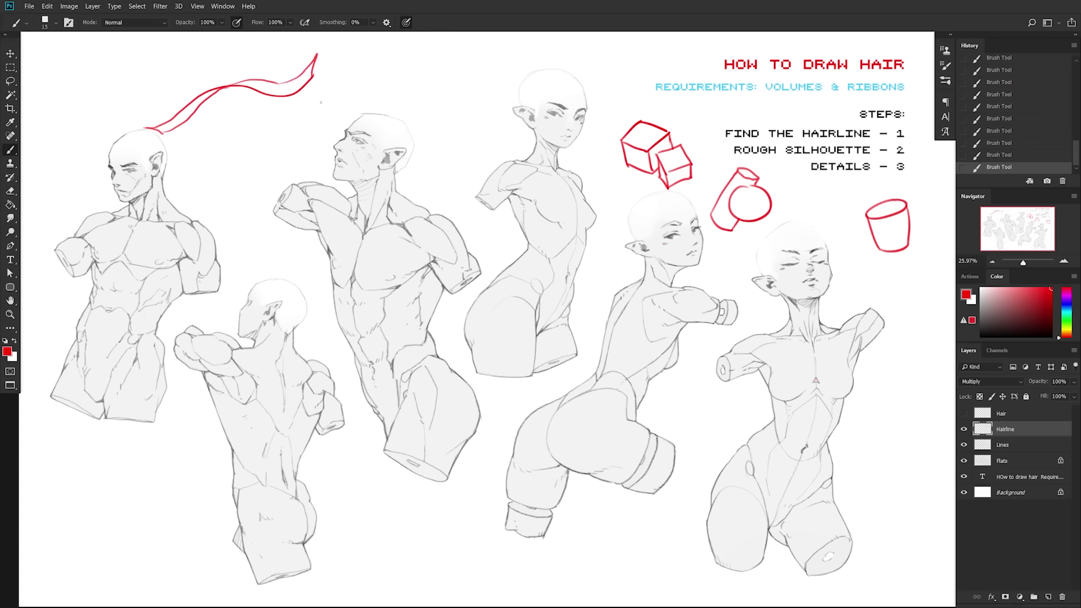
left_click_drag(189, 107, 220, 87)
mouse_move(165, 131)
left_mouse_down()
mouse_move(243, 82)
mouse_move(316, 58)
left_mouse_up()
key("ctrl+z")
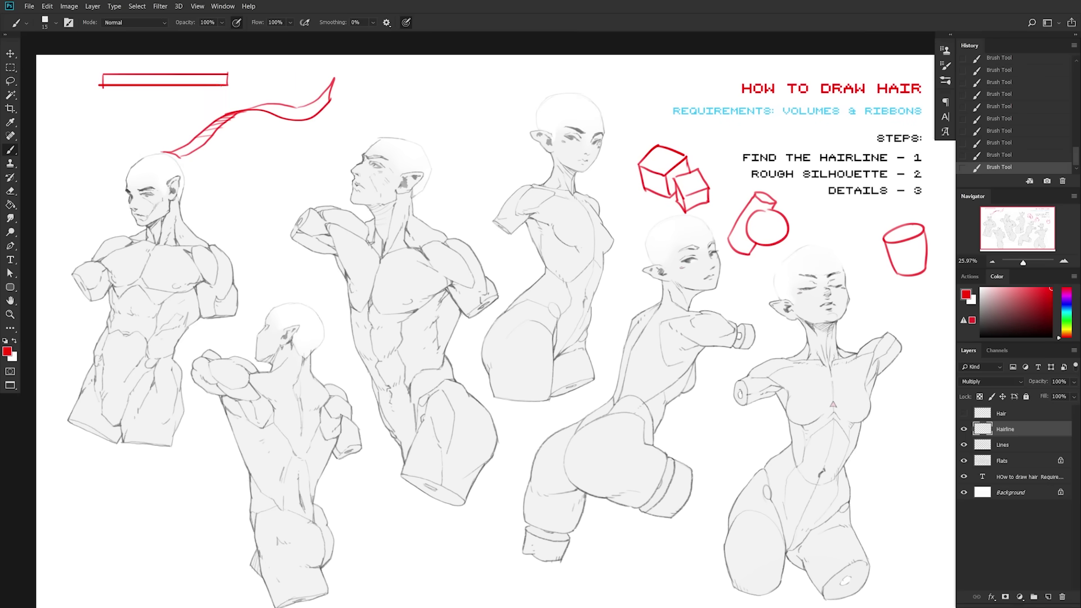
key("ctrl+0")
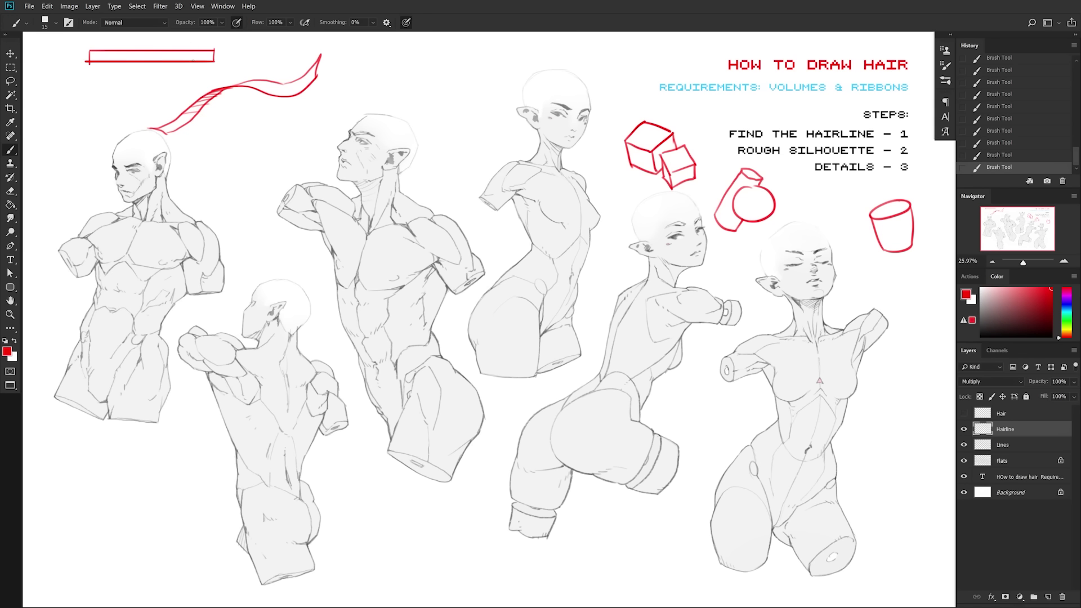
- Trace the two edges of the S-curved ribbon with thicker strokes, one blue and one green
key("bracketleft")
key("bracketright")
key("bracketright")
key("ctrl+z")
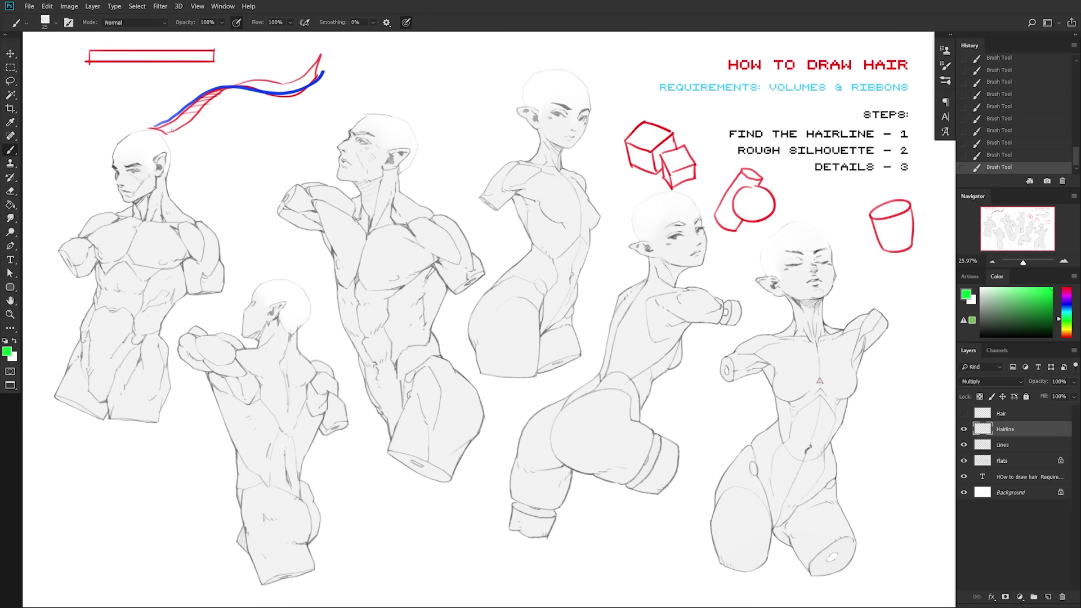
mouse_move(169, 131)
left_mouse_down()
mouse_move(262, 77)
mouse_move(244, 83)
mouse_move(308, 75)
mouse_move(320, 55)
left_mouse_up()
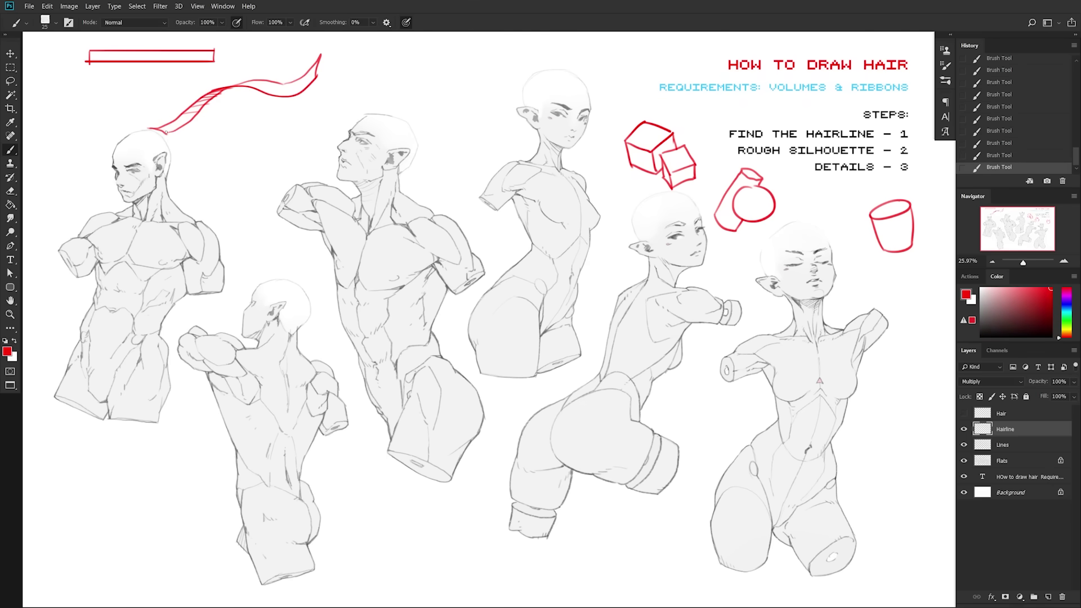
- Draw a second red ribbon curling back on itself below the first one, with hatching where it turns over
key("bracketleft")
mouse_move(169, 133)
left_mouse_down()
mouse_move(234, 114)
mouse_move(253, 141)
mouse_move(276, 109)
left_mouse_up()
key("bracketleft")
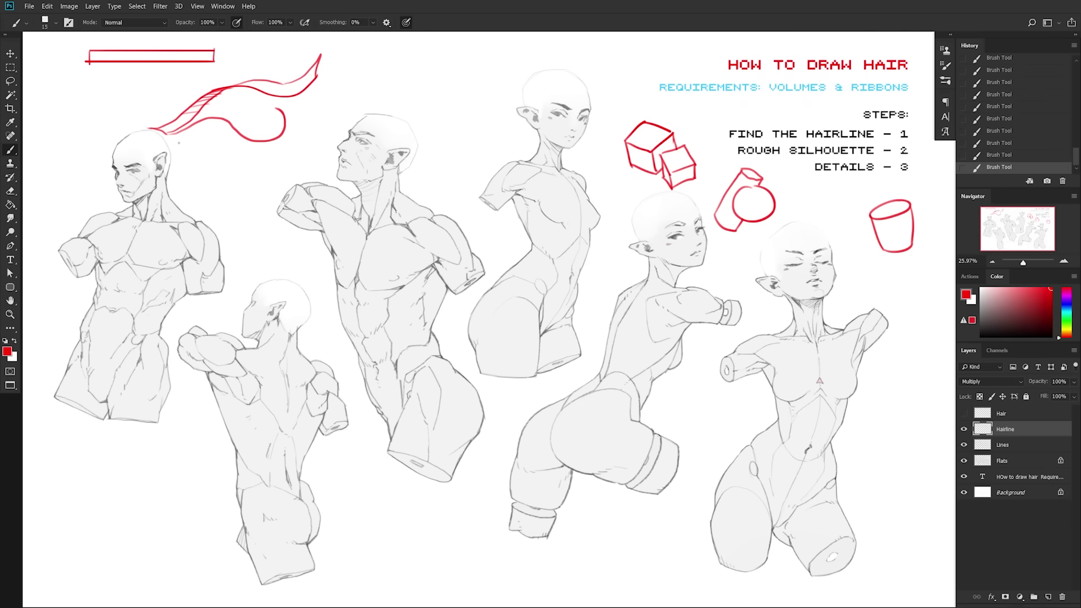
left_click_drag(171, 139, 219, 95)
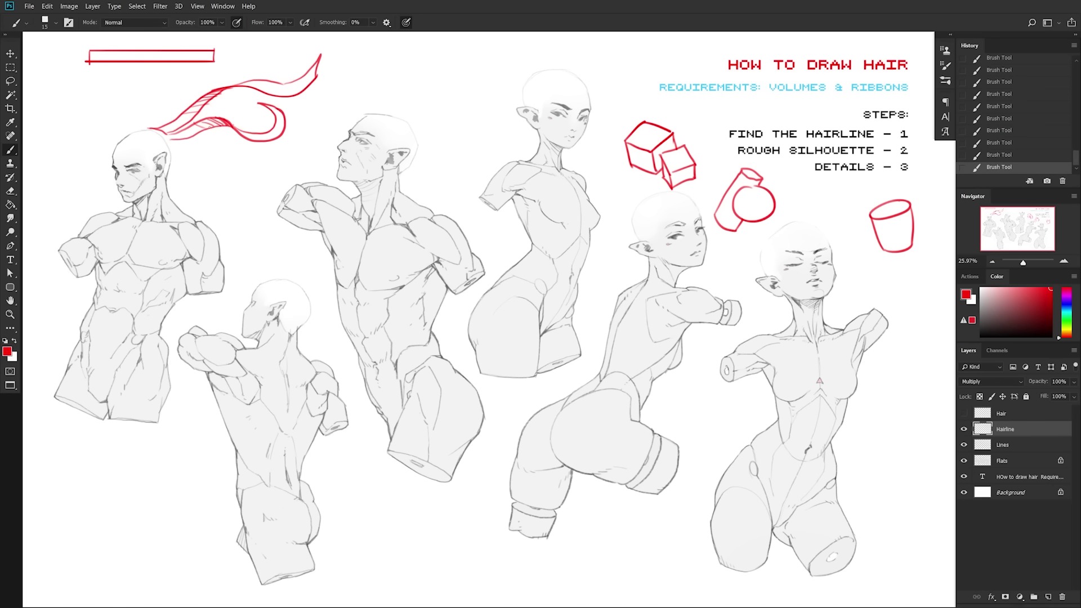
key("bracketright")
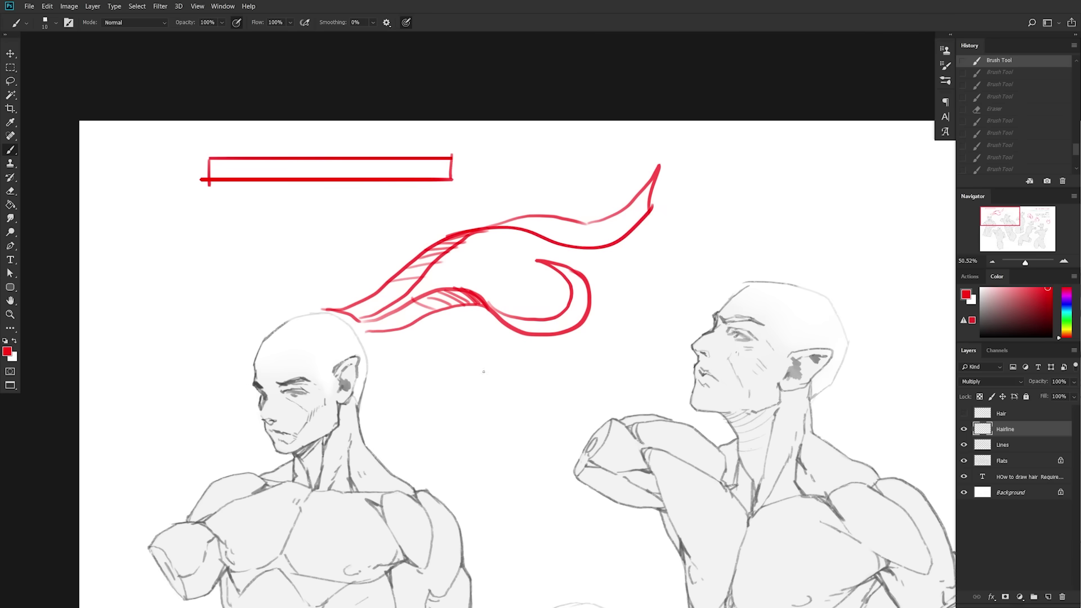
- Erase the overlapping lines where the two ribbons meet near the head and redraw them as a clean fork
left_click_drag(471, 311, 412, 294)
key("e")
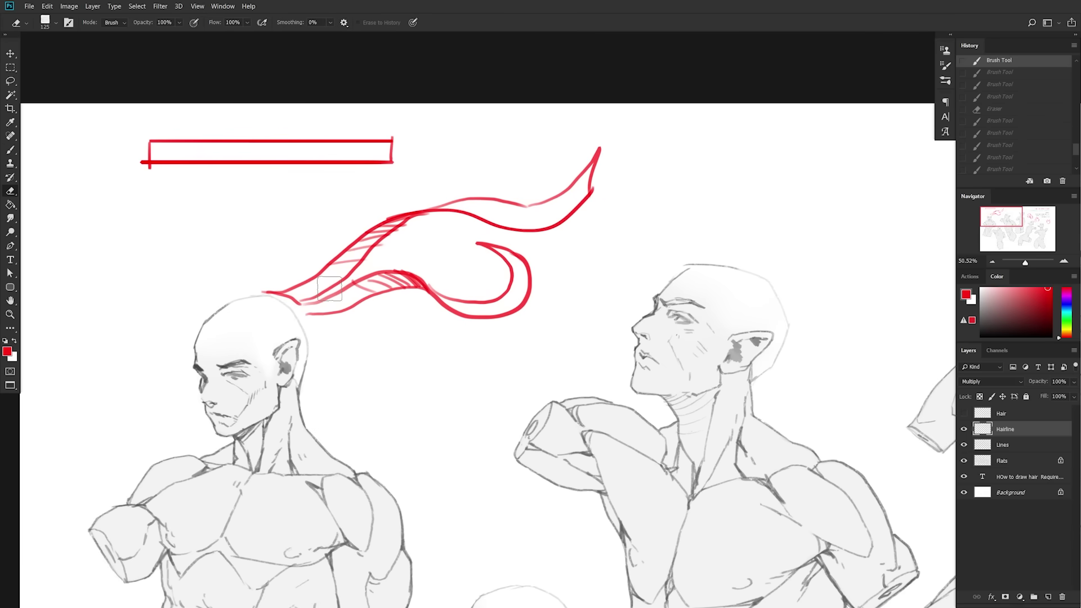
mouse_move(316, 298)
left_mouse_down()
mouse_move(358, 271)
mouse_move(282, 299)
left_mouse_up()
key("bracketleft")
key("bracketleft")
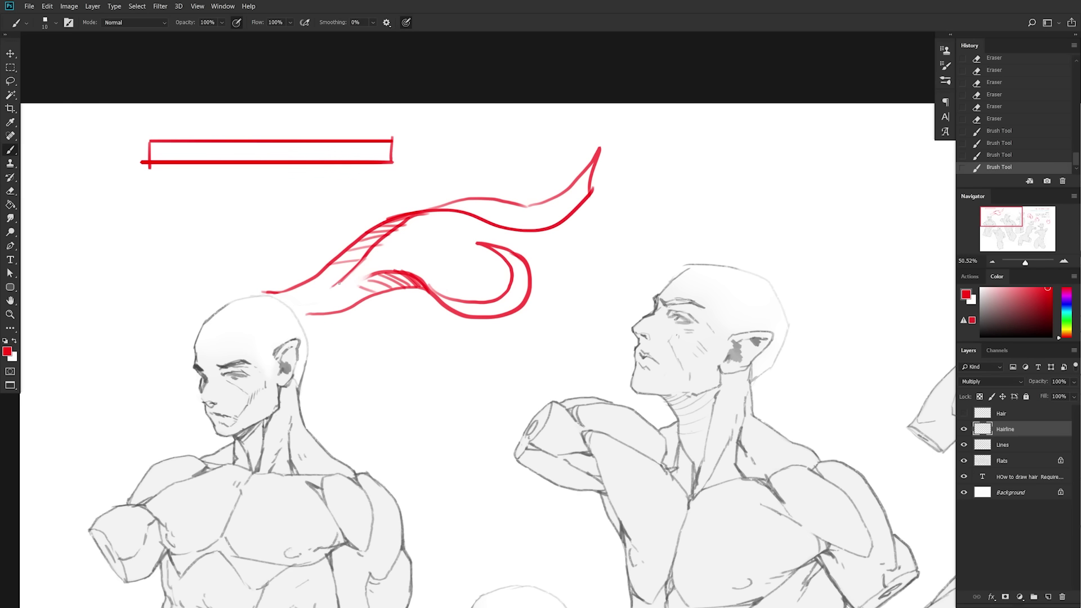
mouse_move(388, 269)
left_mouse_down()
mouse_move(335, 280)
mouse_move(383, 243)
left_mouse_up()
key("ctrl+z")
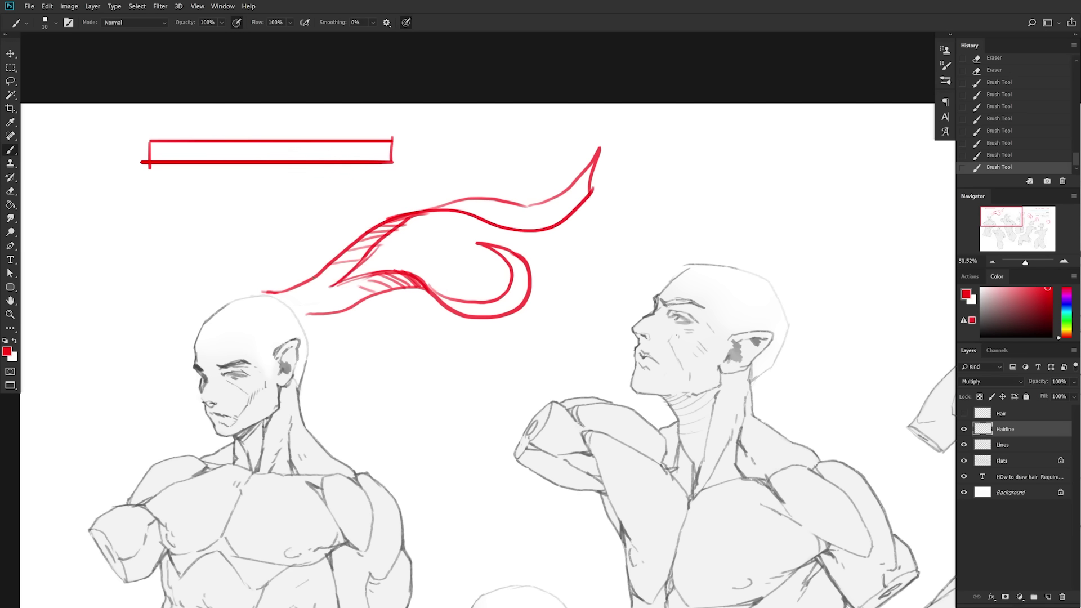
key("e")
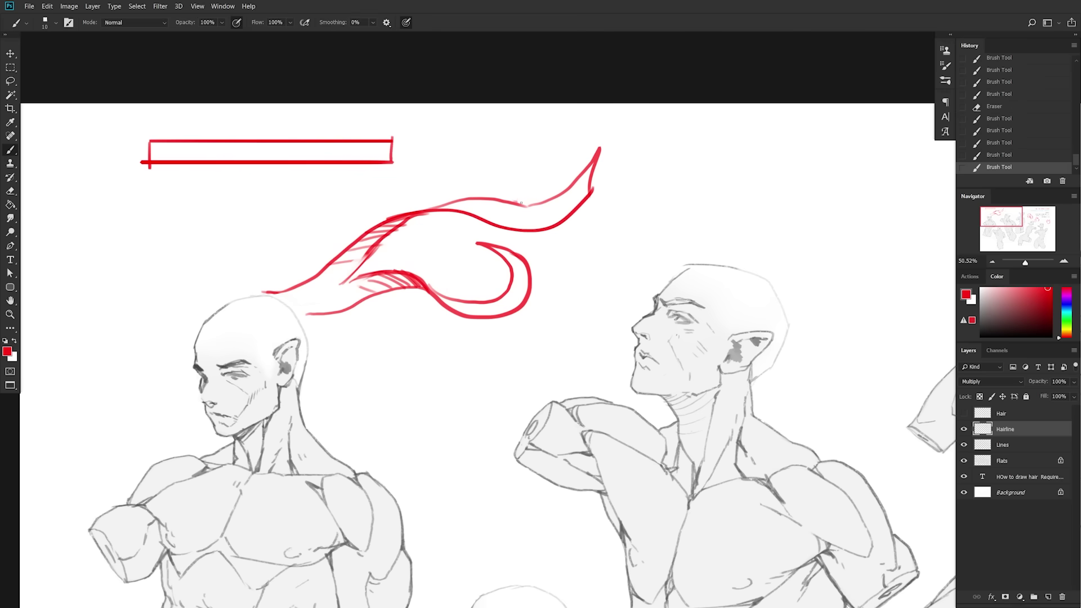
- Add thin curved strands splitting off near the tips of both red ribbons
mouse_move(520, 203)
left_mouse_down()
mouse_move(547, 183)
mouse_move(542, 157)
mouse_move(525, 205)
mouse_move(574, 223)
mouse_move(601, 210)
mouse_move(571, 228)
mouse_move(639, 178)
left_mouse_up()
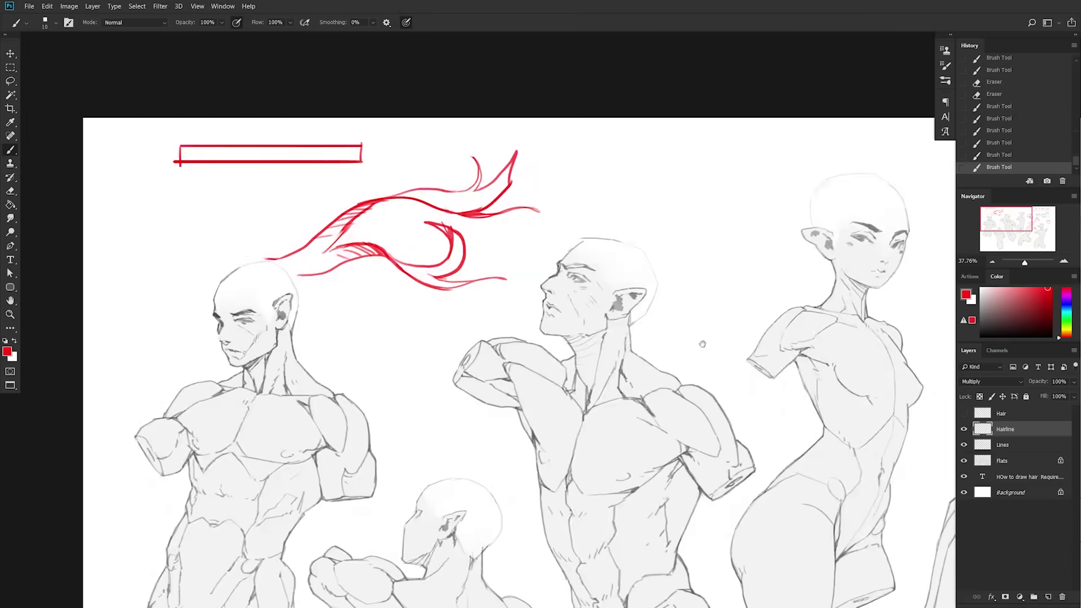
left_click_drag(702, 344, 640, 286)
left_click_drag(724, 363, 694, 367)
left_click_drag(702, 389, 531, 287)
left_click_drag(528, 291, 496, 282)
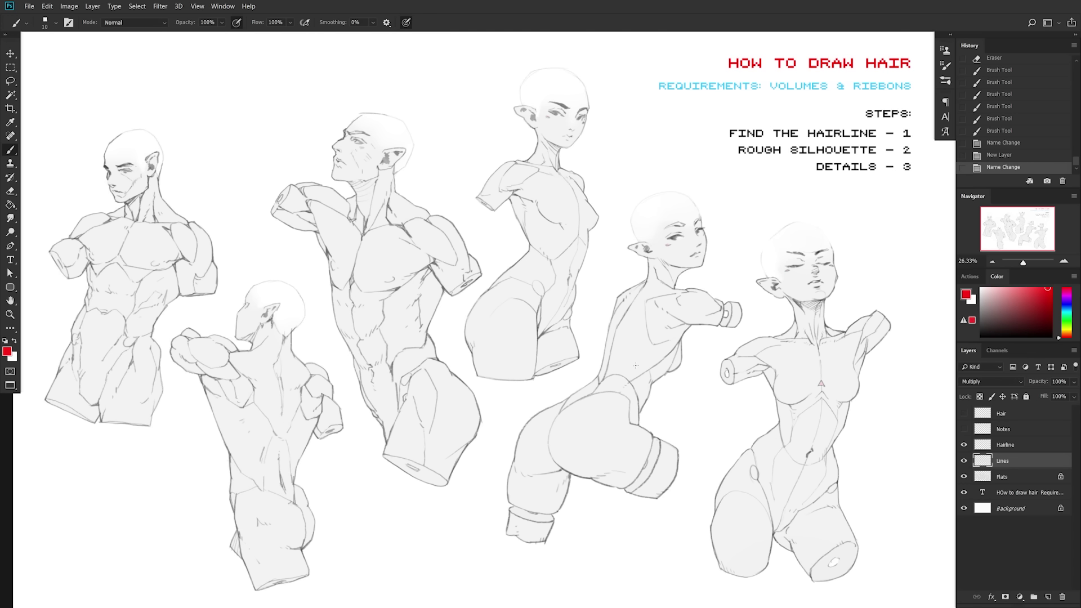
- Mark the nose, brow and hairline on the first male figure in red, carrying the hairline past the temple to the ear
key("bracketright")
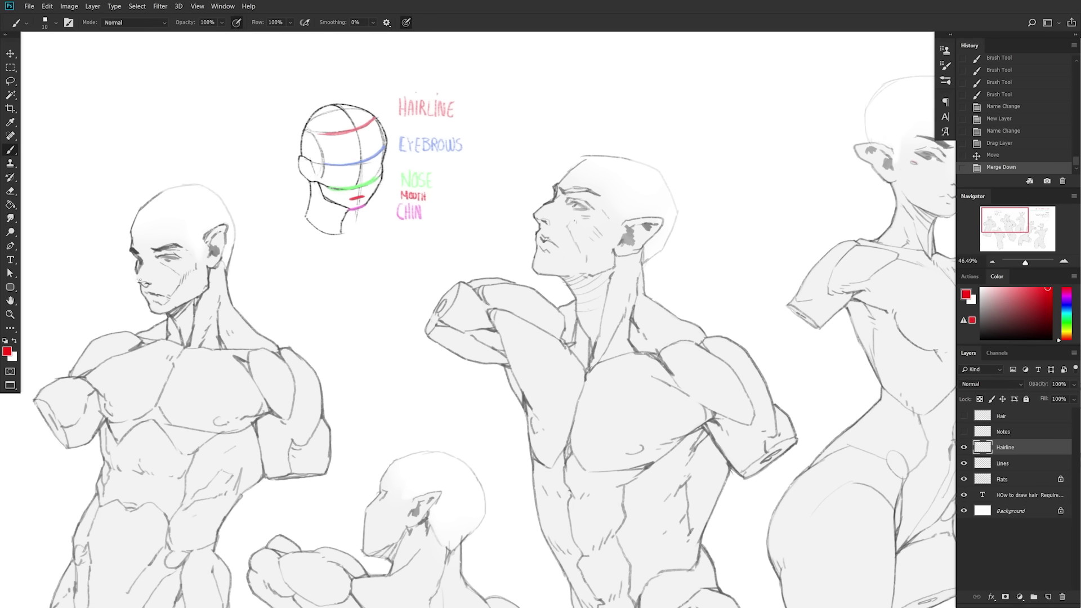
mouse_move(137, 276)
left_mouse_down()
mouse_move(148, 277)
mouse_move(178, 208)
left_mouse_up()
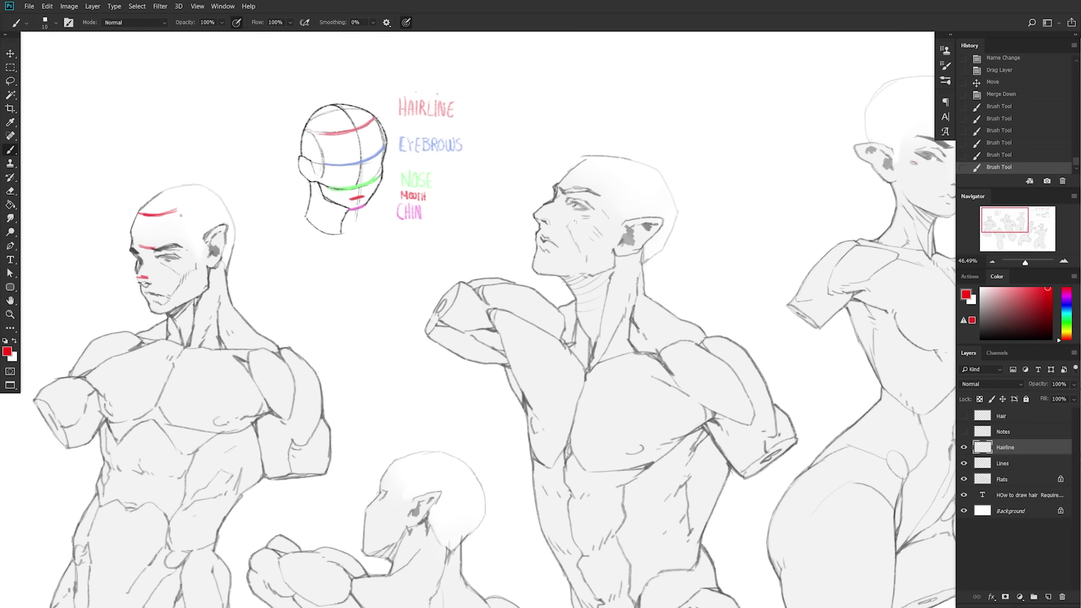
mouse_move(160, 214)
left_mouse_down()
mouse_move(177, 210)
mouse_move(197, 232)
left_mouse_up()
key("ctrl+z")
left_click_drag(179, 214, 198, 258)
left_click_drag(200, 259, 221, 195)
- Mark nose guides and draw red hairlines down to the ears on the remaining five figures
left_click_drag(384, 450, 390, 449)
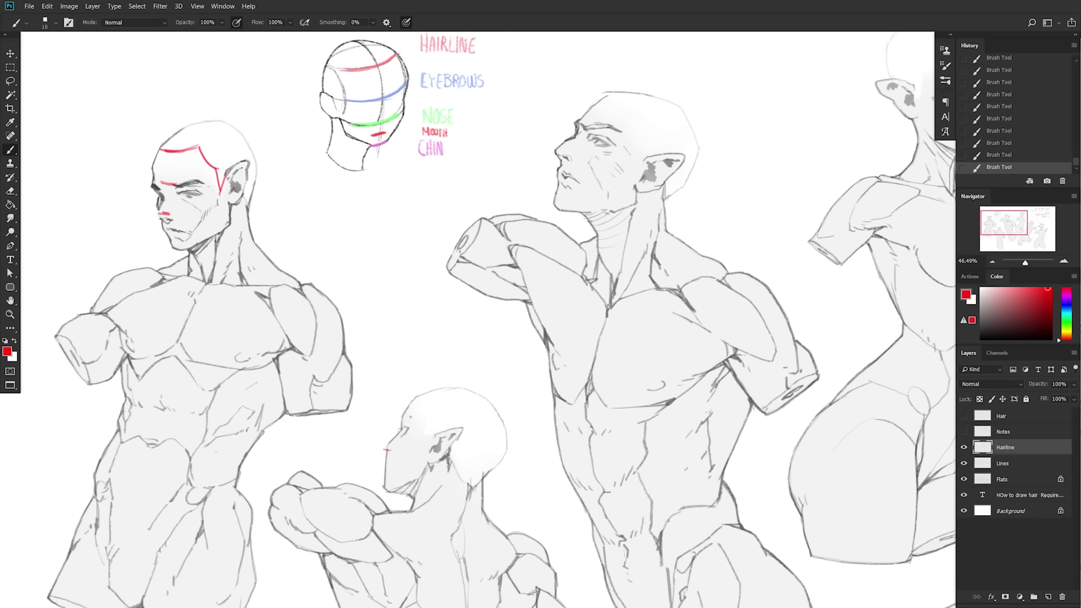
mouse_move(421, 396)
left_mouse_down()
mouse_move(450, 395)
mouse_move(442, 426)
left_mouse_up()
mouse_move(635, 108)
left_mouse_down()
mouse_move(534, 179)
mouse_move(548, 241)
left_mouse_up()
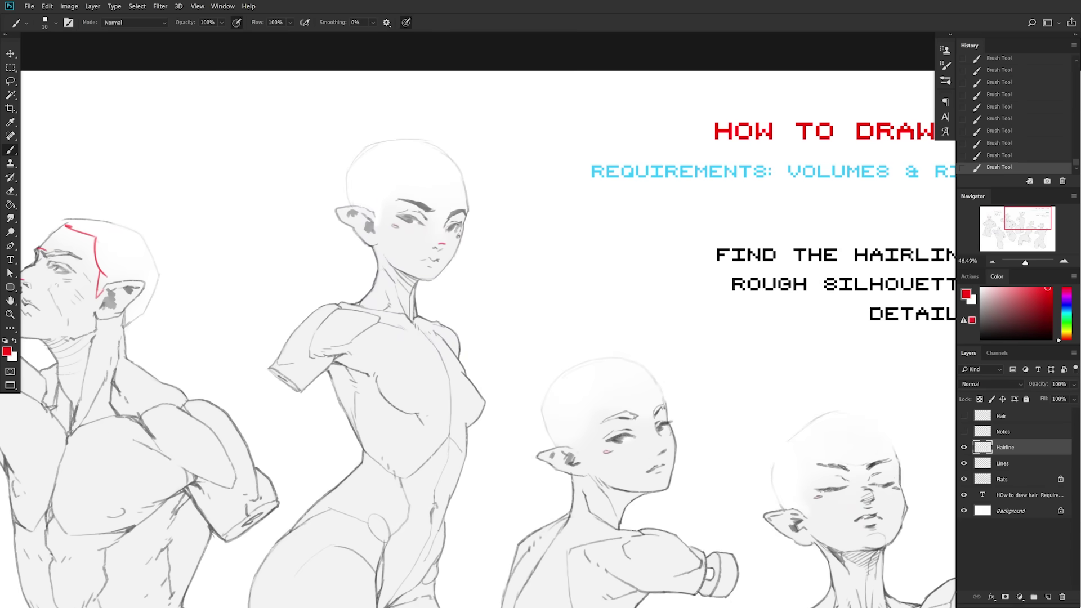
left_click_drag(617, 503, 537, 410)
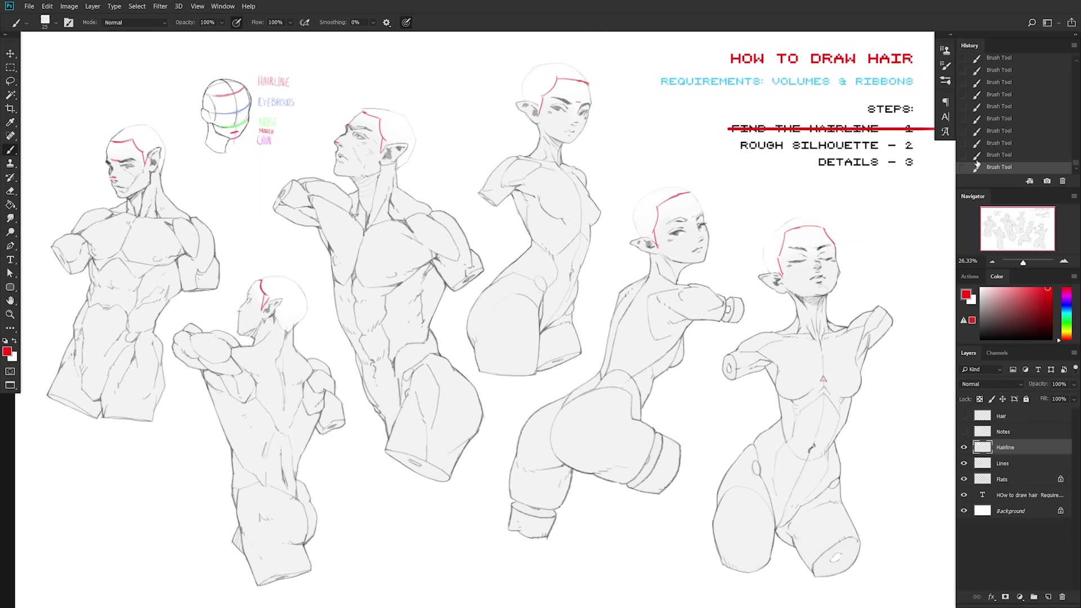
- Redo the red strikethrough across "Find the hairline - 1" and show the Hair layer
key("ctrl+z")
left_click_drag(724, 130, 908, 131)
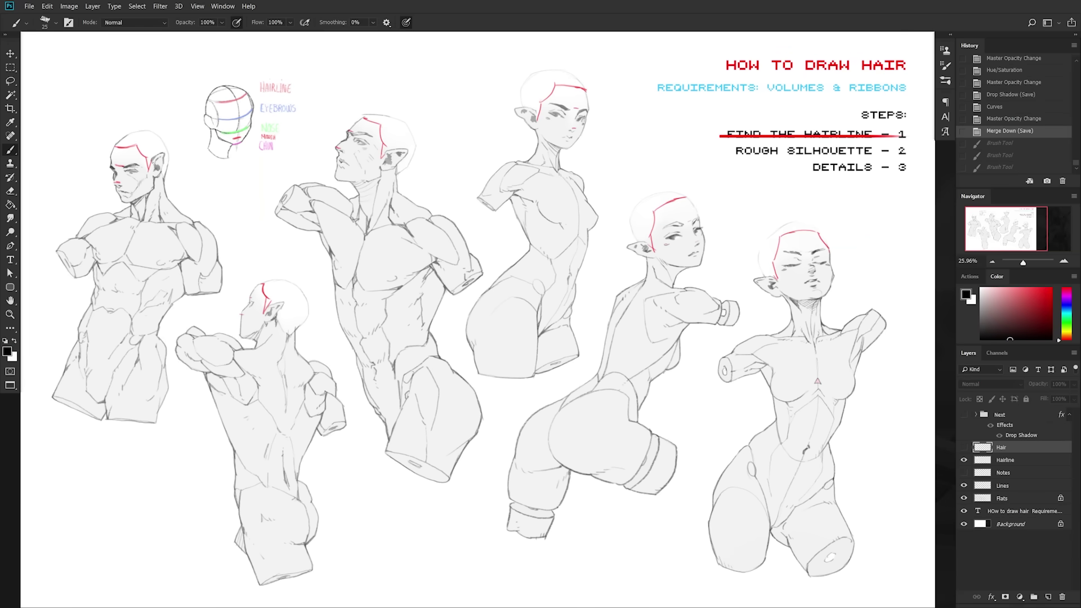
left_click(964, 447)
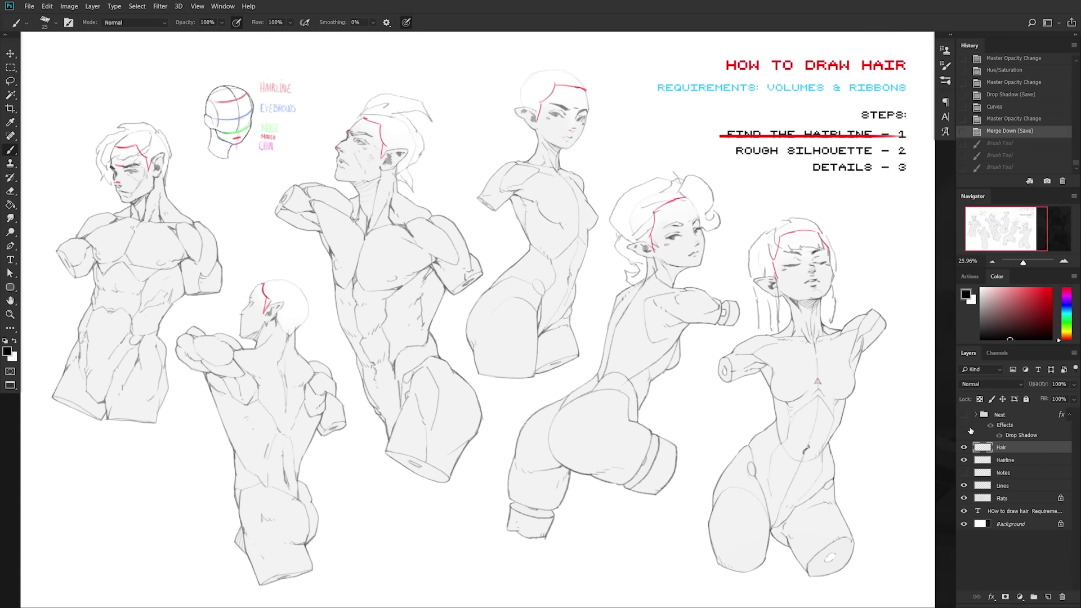
- Circle the first figure's head, undo the circle, and sketch a large backward-sweeping lock above the tall man's head
mouse_move(128, 111)
left_mouse_down()
mouse_move(194, 186)
mouse_move(135, 101)
left_mouse_up()
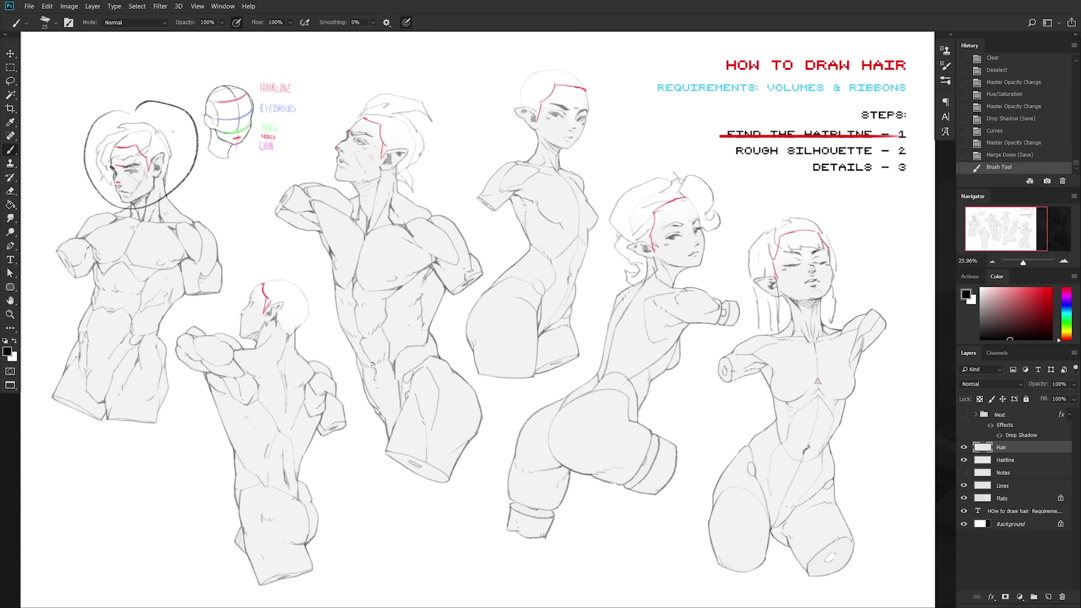
key("ctrl+z")
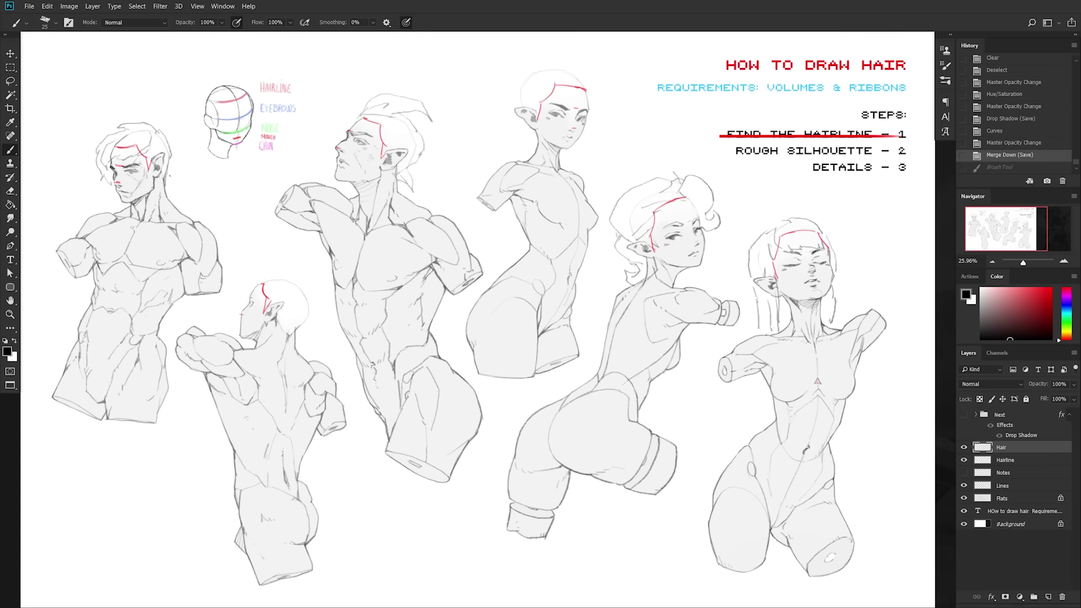
left_click(383, 74)
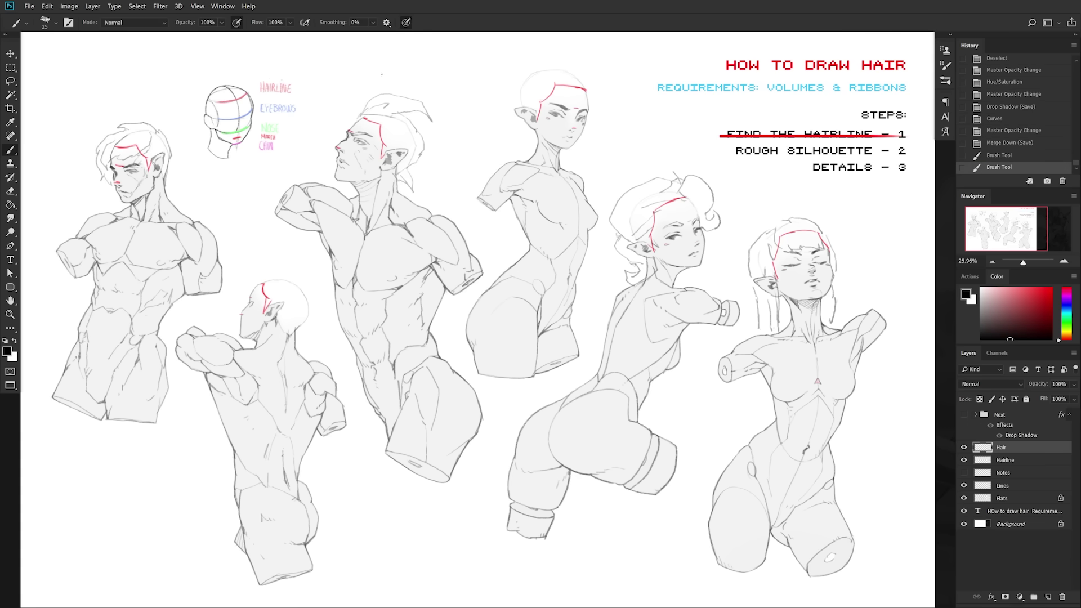
mouse_move(363, 109)
left_mouse_down()
mouse_move(444, 65)
mouse_move(463, 85)
mouse_move(397, 94)
left_mouse_up()
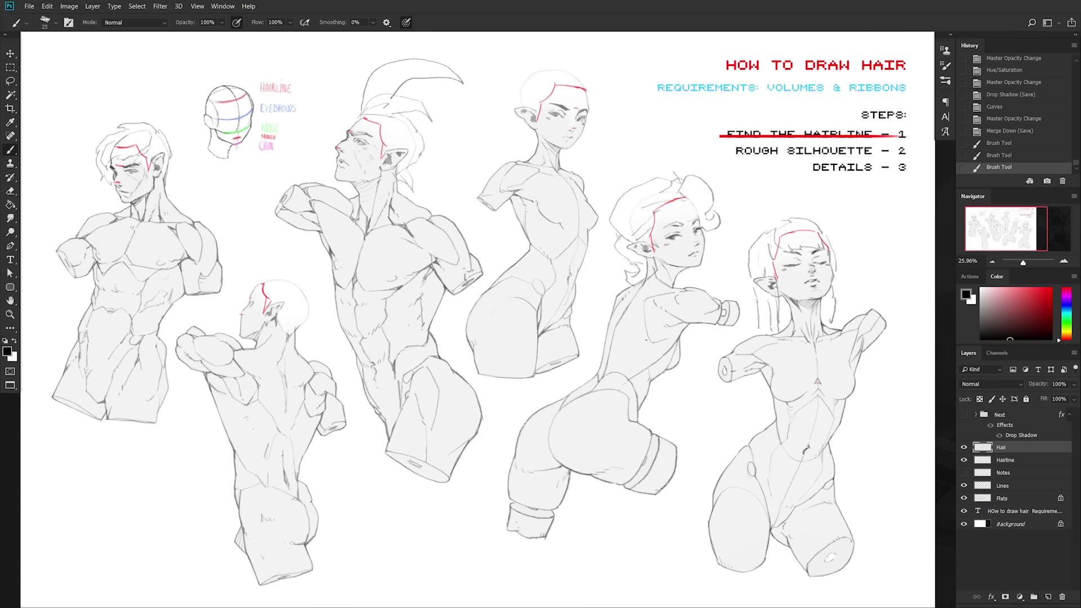
- Sketch simplified hair shapes beside the heads: a curl for the turned woman, straight strips for the closed-eyed woman, and a lock behind the tall man
left_click(646, 340)
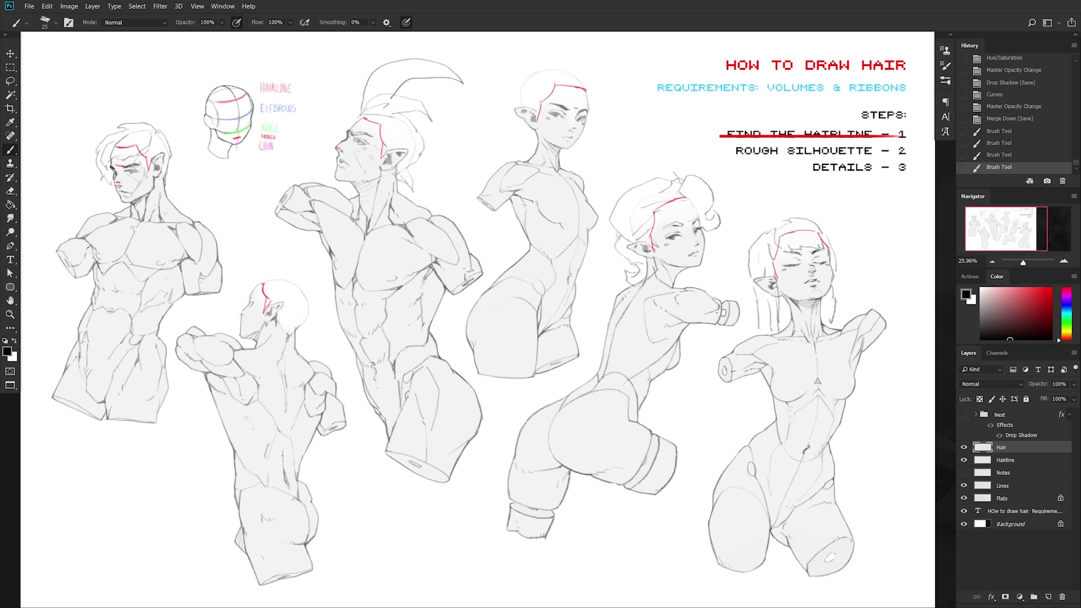
mouse_move(732, 185)
left_mouse_down()
mouse_move(700, 195)
mouse_move(719, 211)
mouse_move(697, 197)
left_mouse_up()
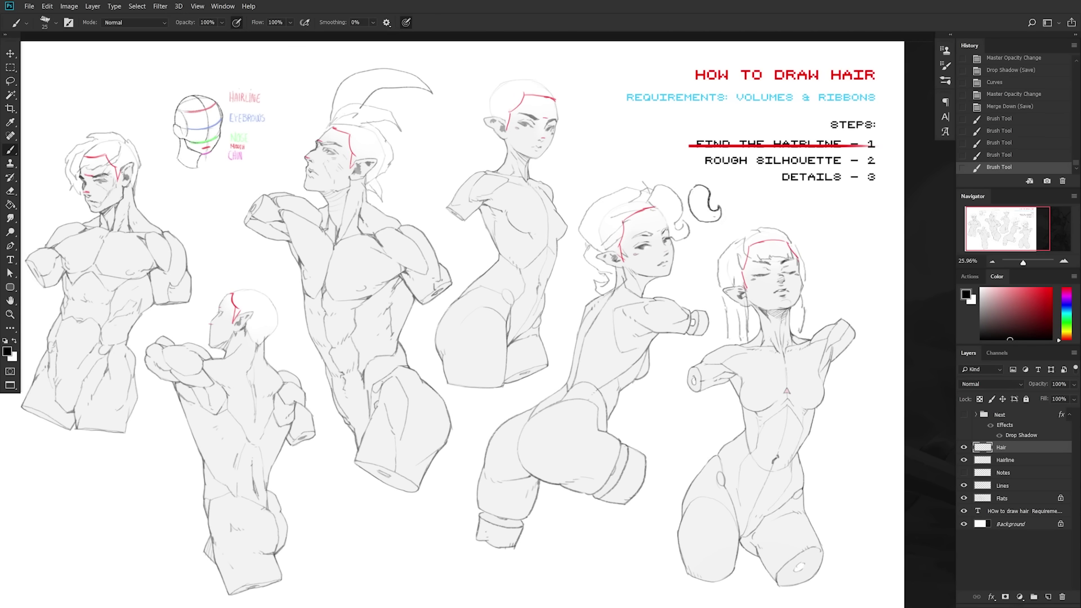
mouse_move(832, 257)
left_mouse_down()
mouse_move(833, 301)
mouse_move(819, 306)
left_mouse_up()
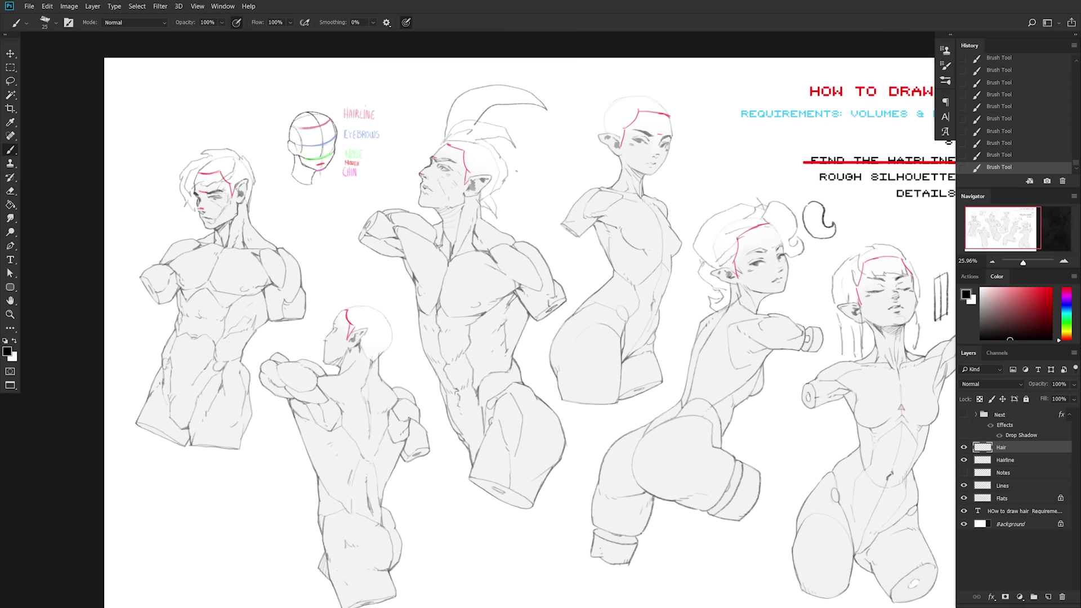
mouse_move(521, 179)
left_mouse_down()
mouse_move(523, 163)
mouse_move(561, 157)
left_mouse_up()
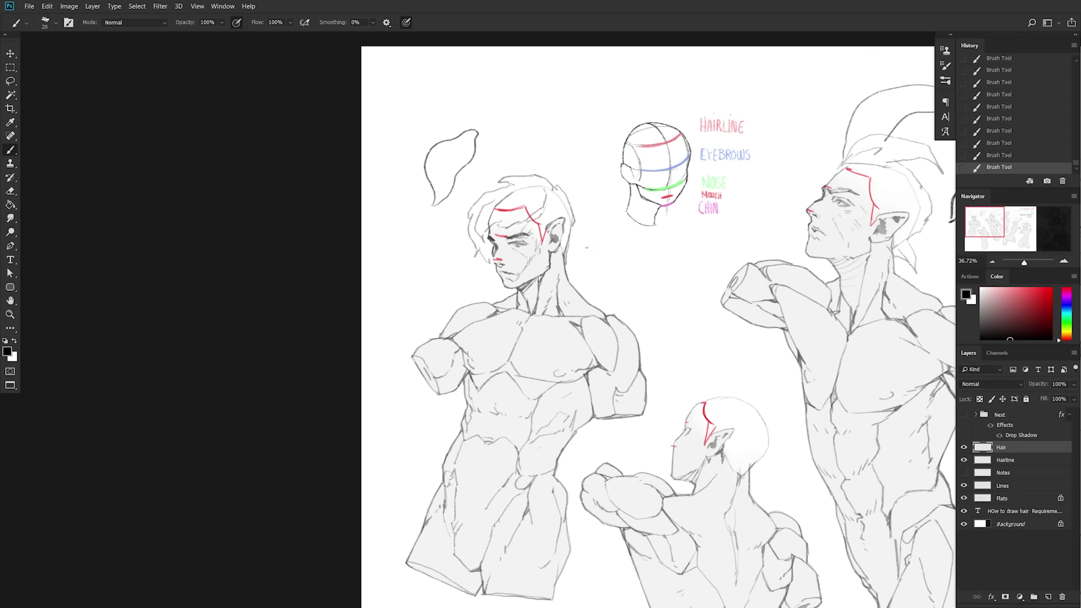
- Lower the Hairline layer's opacity to 15%
key("ctrl+0")
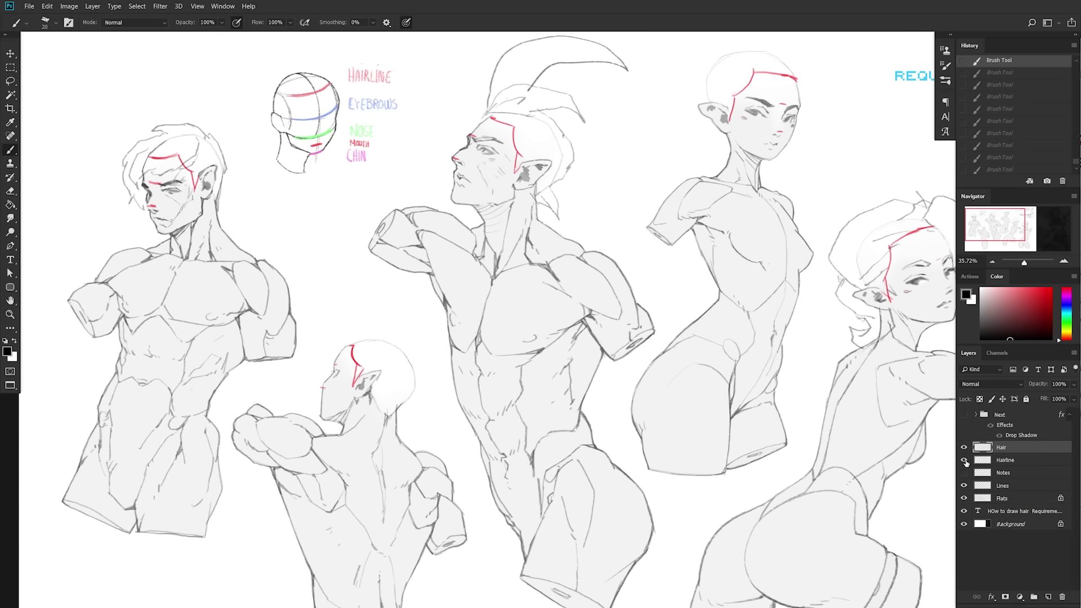
left_click(965, 460)
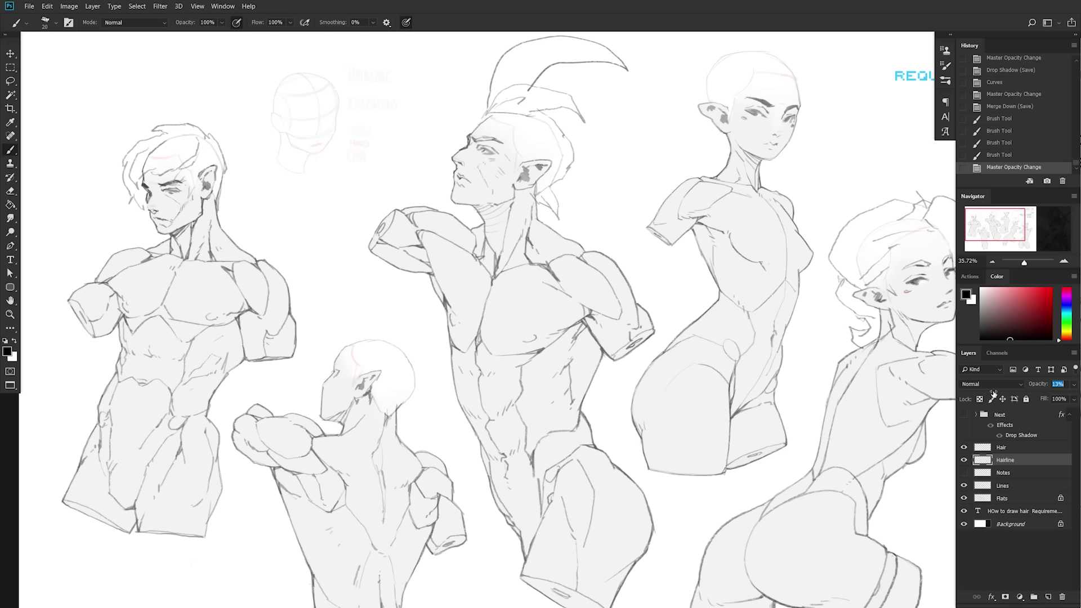
key("Return")
- Sketch a boxy flat-top hair silhouette around the back-view man's head on the Hair layer
left_click(345, 330)
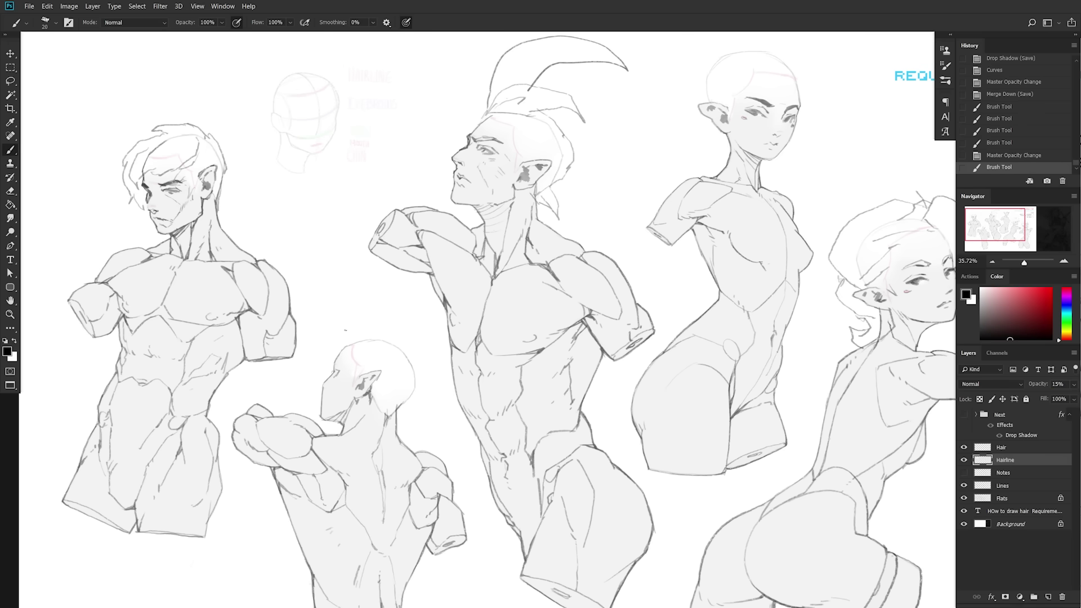
left_click_drag(347, 333, 345, 346)
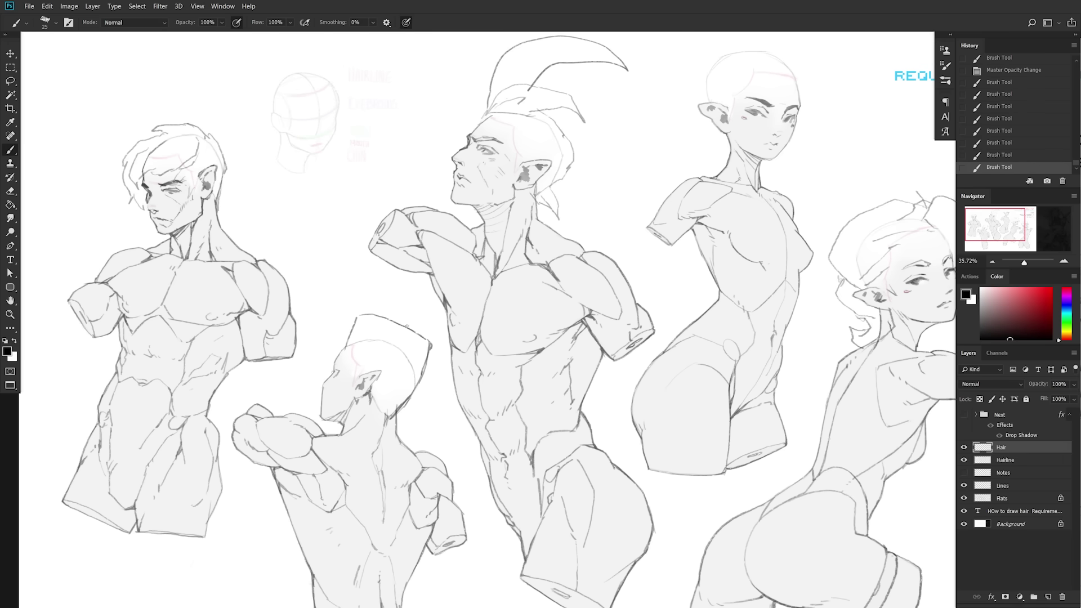
left_click_drag(345, 349, 357, 363)
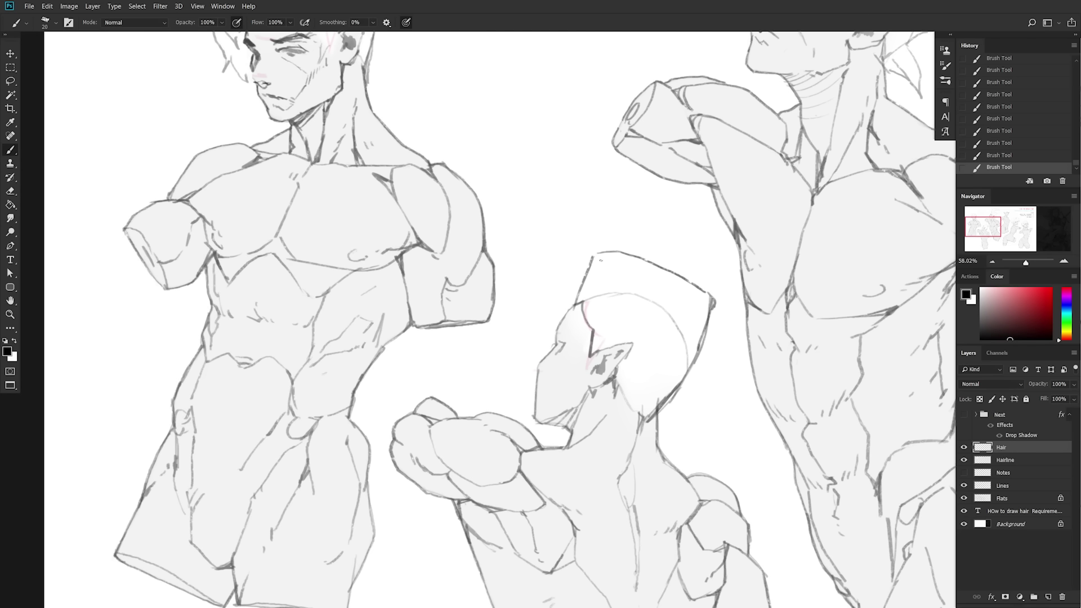
- Add short dashed strokes inside the flat-top outline and along the hairline to suggest cropped hair texture
key("bracketleft")
mouse_move(599, 262)
left_mouse_down()
mouse_move(626, 255)
mouse_move(604, 271)
left_mouse_up()
left_click(613, 271)
left_click_drag(697, 293, 703, 295)
left_click_drag(692, 290, 703, 305)
left_click_drag(699, 311, 701, 324)
left_click_drag(597, 301, 595, 319)
left_click_drag(593, 324, 597, 326)
- Outline voluminous curly, shoulder-length hair on both sides of the upright woman's head
scroll(680, 251, "down", 5)
mouse_move(696, 242)
left_mouse_down()
mouse_move(661, 284)
mouse_move(600, 433)
mouse_move(557, 476)
left_mouse_up()
scroll(557, 477, "up", 3)
key("bracketright")
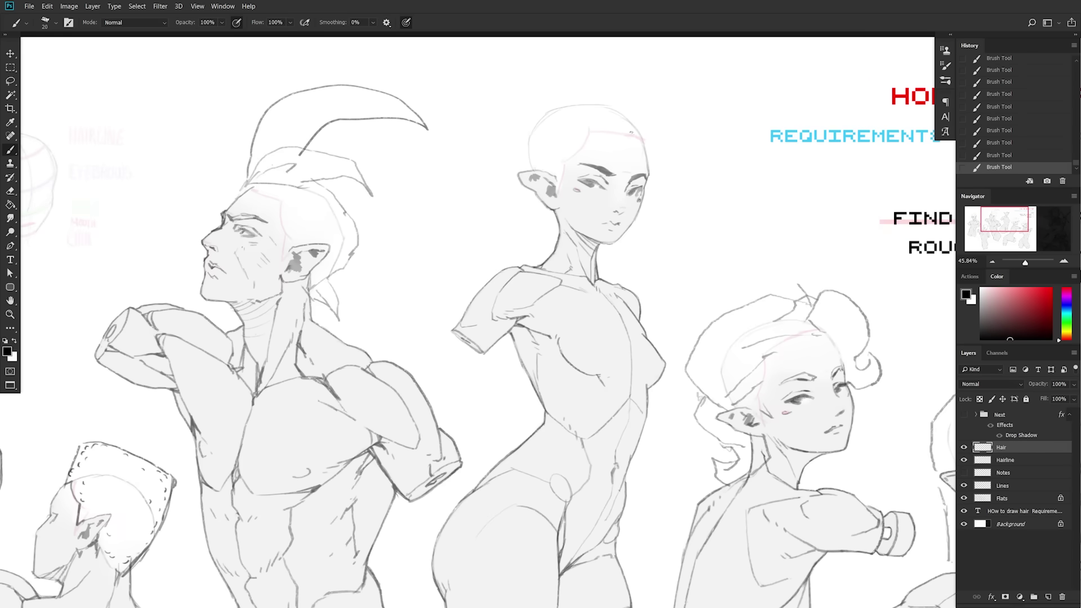
scroll(603, 103, "down", 1)
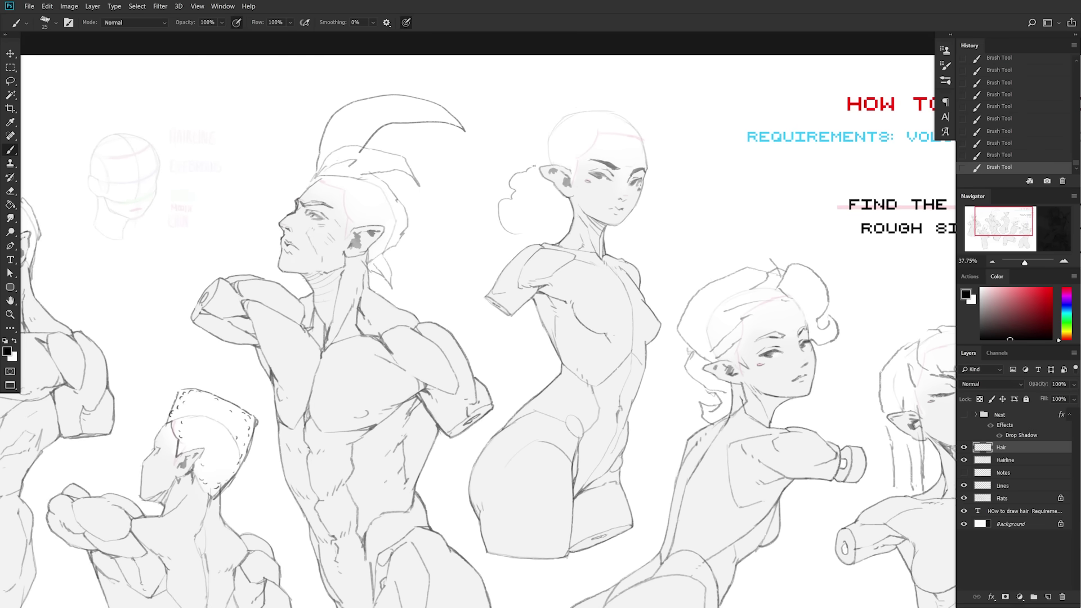
left_click_drag(636, 148, 647, 246)
left_click_drag(488, 231, 506, 256)
scroll(855, 393, "down", 1)
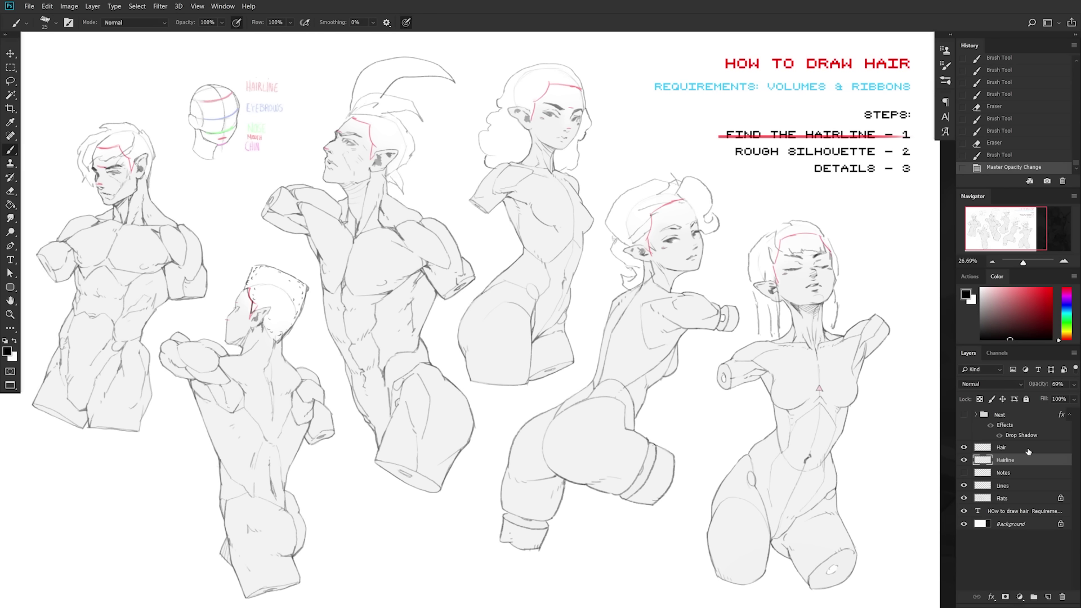
- Strike through "Rough silhouette - 2" in the steps list with a thick red line
left_click(1051, 289)
key("]")
key("]")
key("]")
key("]")
left_click_drag(726, 151, 929, 151)
- Paint a blue oval volume above the curly-haired woman's forehead, undoing the trial ribbon strokes around it
scroll(653, 325, "up", 1)
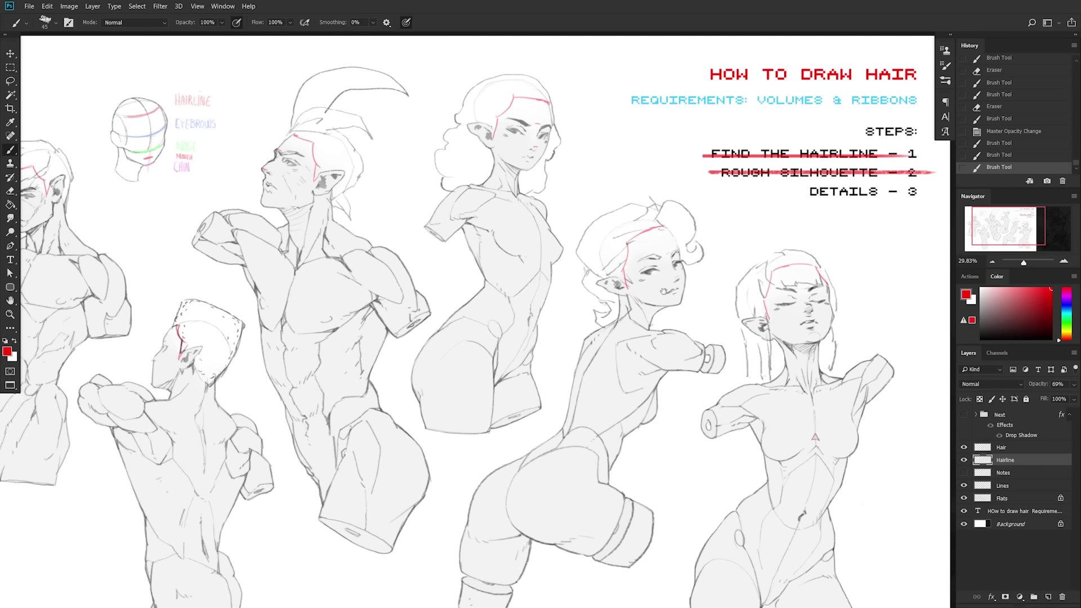
scroll(683, 237, "up", 4)
left_click_drag(683, 236, 755, 342)
left_click(1066, 309)
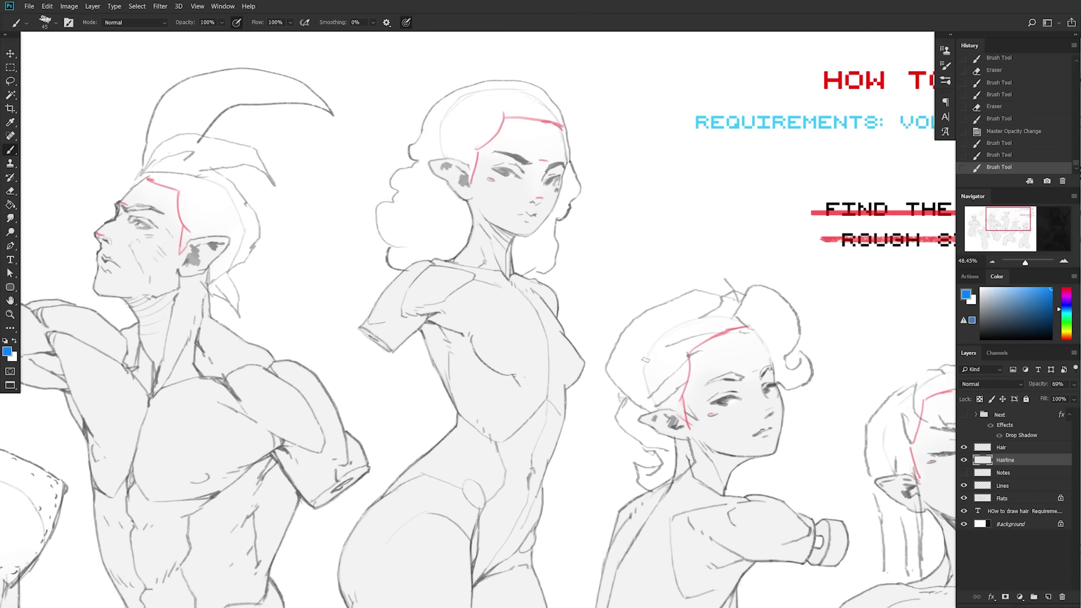
key("bracketleft")
mouse_move(515, 115)
left_mouse_down()
mouse_move(557, 116)
mouse_move(495, 101)
mouse_move(540, 112)
mouse_move(526, 116)
mouse_move(564, 135)
mouse_move(498, 115)
left_mouse_up()
key("ctrl+z")
key("bracketleft")
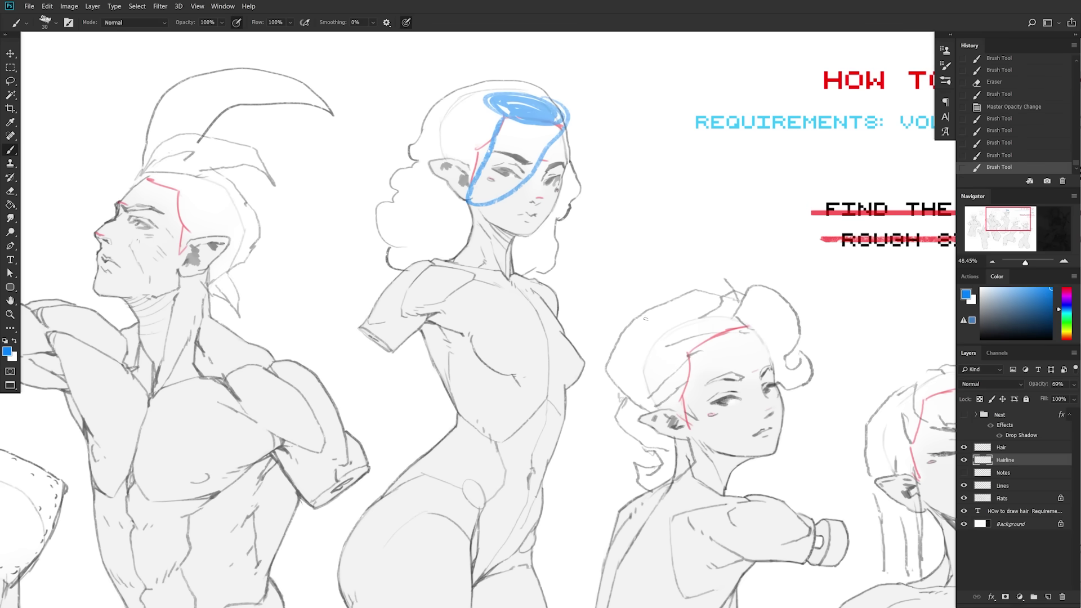
key("ctrl+z")
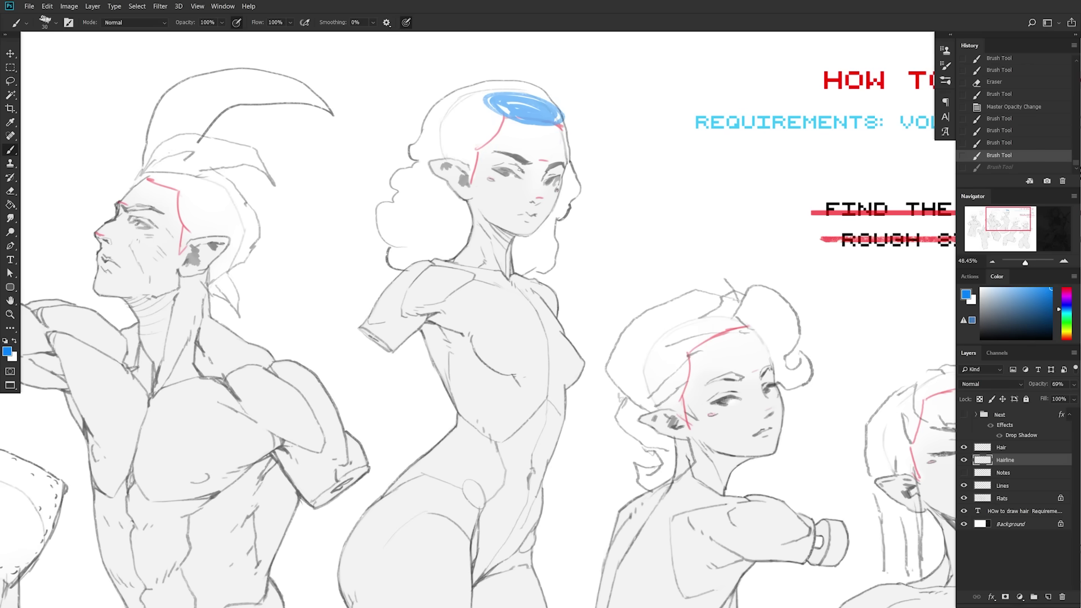
key("bracketleft")
mouse_move(557, 116)
left_mouse_down()
mouse_move(472, 76)
mouse_move(409, 122)
left_mouse_up()
key("ctrl+z")
- Paint filled magenta volumes at both sides of the curly-haired woman's hairline
left_click(1066, 292)
key("bracketright")
key("bracketright")
key("bracketright")
key("bracketright")
left_click_drag(455, 114, 446, 127)
left_click_drag(446, 127, 465, 125)
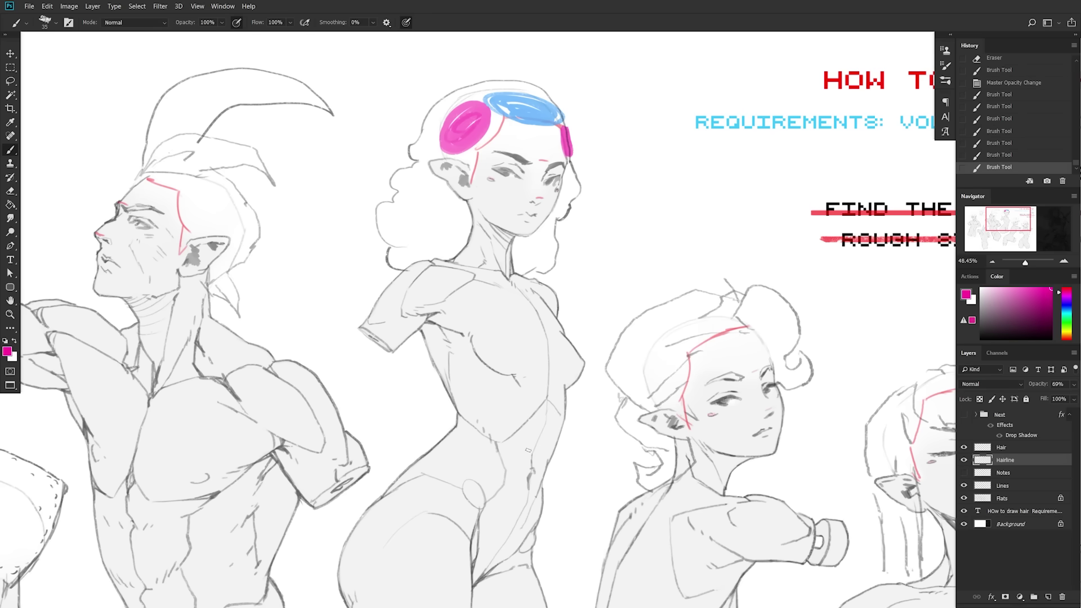
- Undo the magenta arc on the turned woman's front curl and outline the curl in blue
left_click_drag(744, 425, 660, 346)
left_click_drag(658, 224, 700, 242)
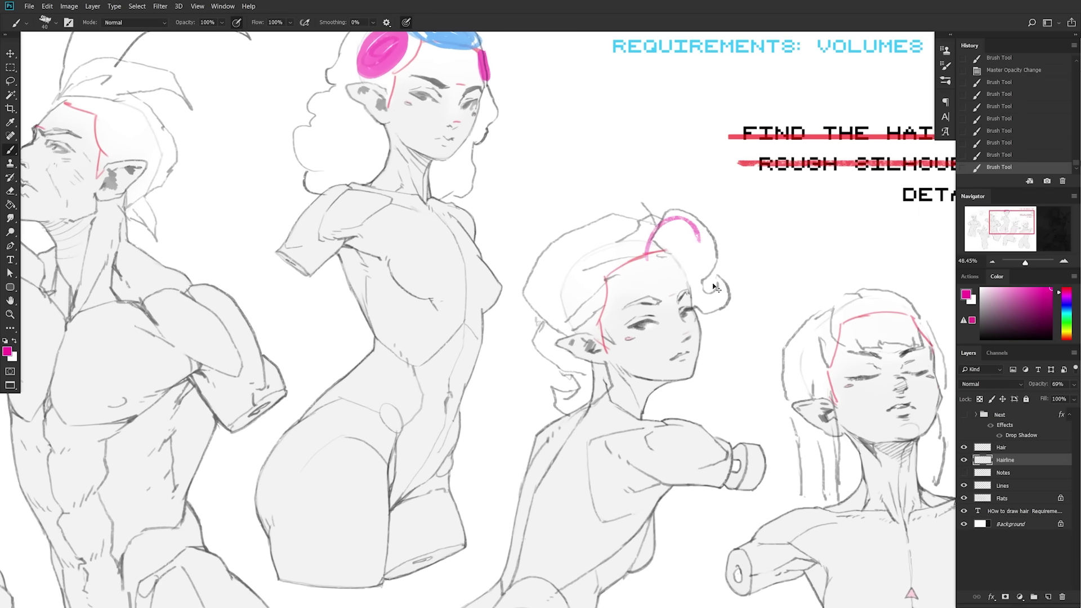
key("ctrl+z")
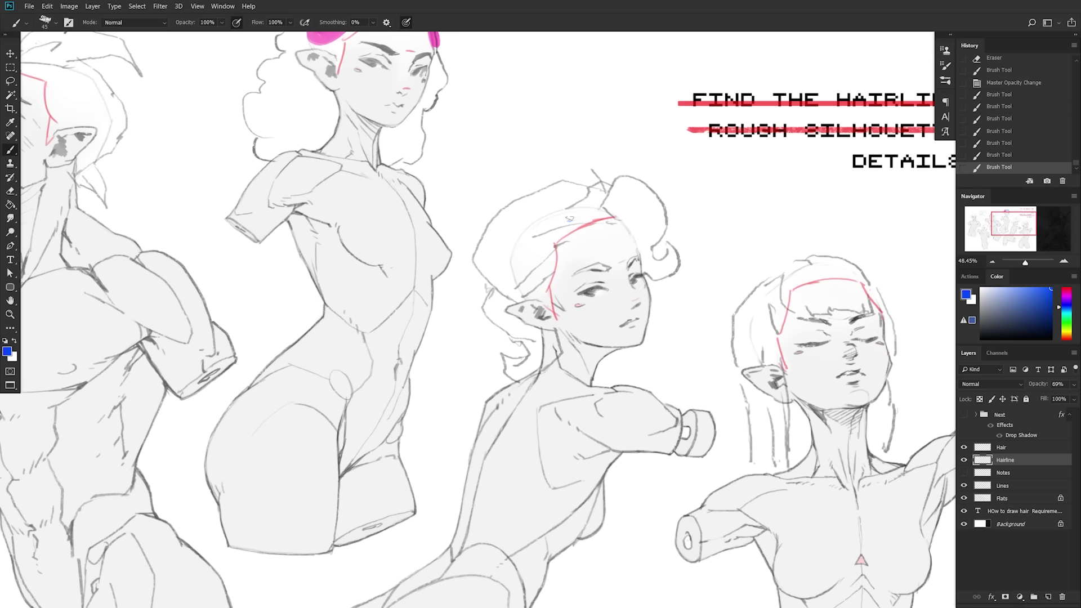
mouse_move(569, 218)
left_mouse_down()
mouse_move(609, 180)
mouse_move(665, 212)
mouse_move(656, 257)
mouse_move(667, 277)
mouse_move(568, 208)
left_mouse_up()
left_click_drag(739, 278, 750, 354)
- Stroke slanted pink strands swept back from the turned woman's temple above her ear
key("bracketright")
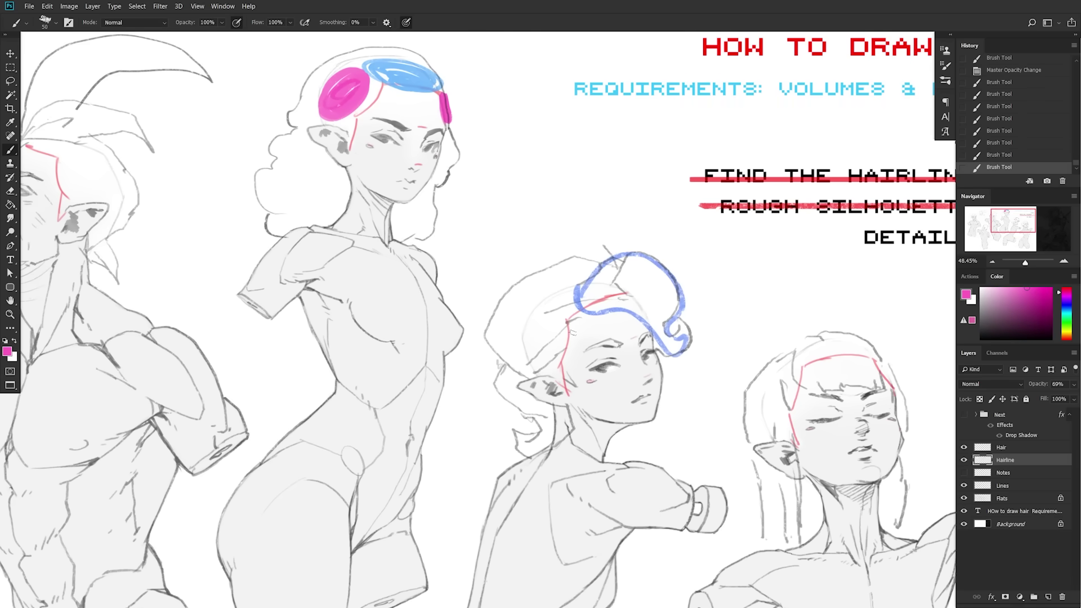
mouse_move(574, 305)
left_mouse_down()
mouse_move(523, 359)
mouse_move(566, 320)
mouse_move(535, 370)
left_mouse_up()
left_click_drag(564, 353, 541, 379)
- Paint vertical blue ribbons across the closed-eyed woman's fringe and pink ribbons down the side of her hair
mouse_move(813, 380)
left_mouse_down()
mouse_move(631, 318)
mouse_move(611, 387)
left_mouse_up()
key("bracketright")
mouse_move(583, 323)
left_mouse_down()
mouse_move(596, 391)
mouse_move(577, 332)
mouse_move(590, 425)
left_mouse_up()
left_click_drag(612, 290, 619, 338)
mouse_move(634, 275)
left_mouse_down()
mouse_move(630, 337)
mouse_move(643, 334)
left_mouse_up()
mouse_move(666, 269)
left_mouse_down()
mouse_move(664, 331)
mouse_move(682, 333)
left_mouse_up()
left_click_drag(696, 283, 697, 325)
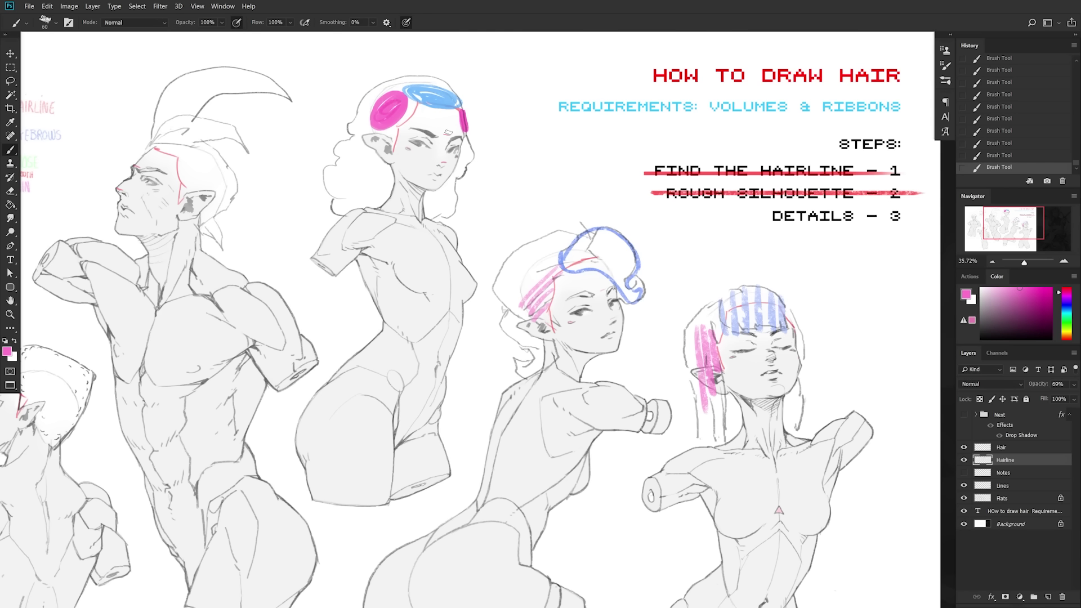
- Fill in the curly-haired woman's magenta side volume and add a green stroke near her ear
mouse_move(394, 101)
left_mouse_down()
mouse_move(383, 116)
mouse_move(394, 107)
left_mouse_up()
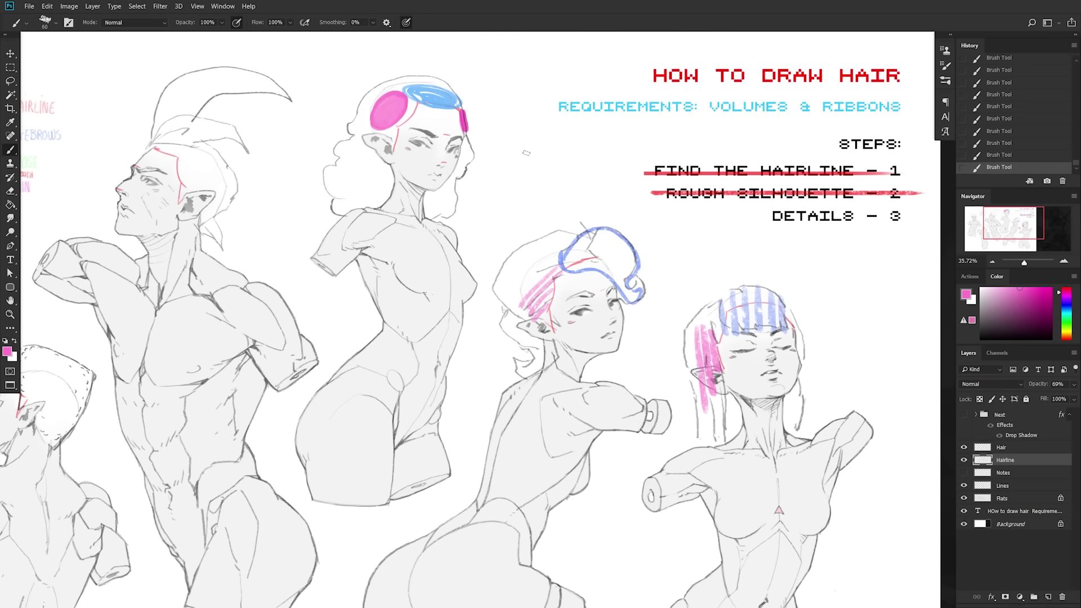
left_click(1066, 321)
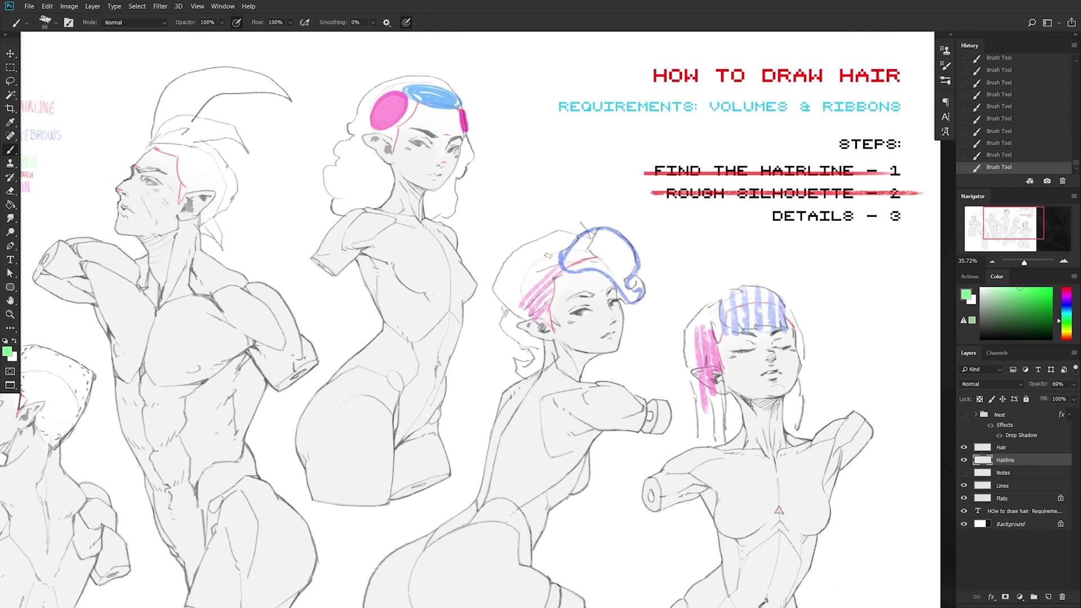
mouse_move(378, 143)
left_mouse_down()
mouse_move(389, 165)
mouse_move(393, 135)
mouse_move(379, 144)
mouse_move(406, 164)
left_mouse_up()
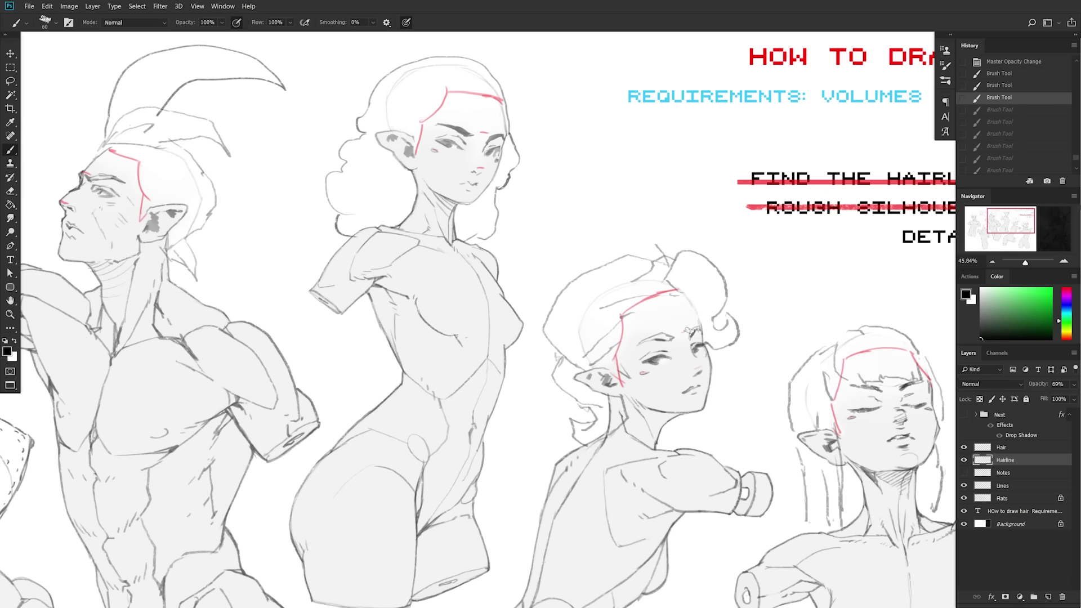
- Darken the base and outer contours of the tall man's swept-up lock with black strokes
left_click_drag(688, 223, 629, 219)
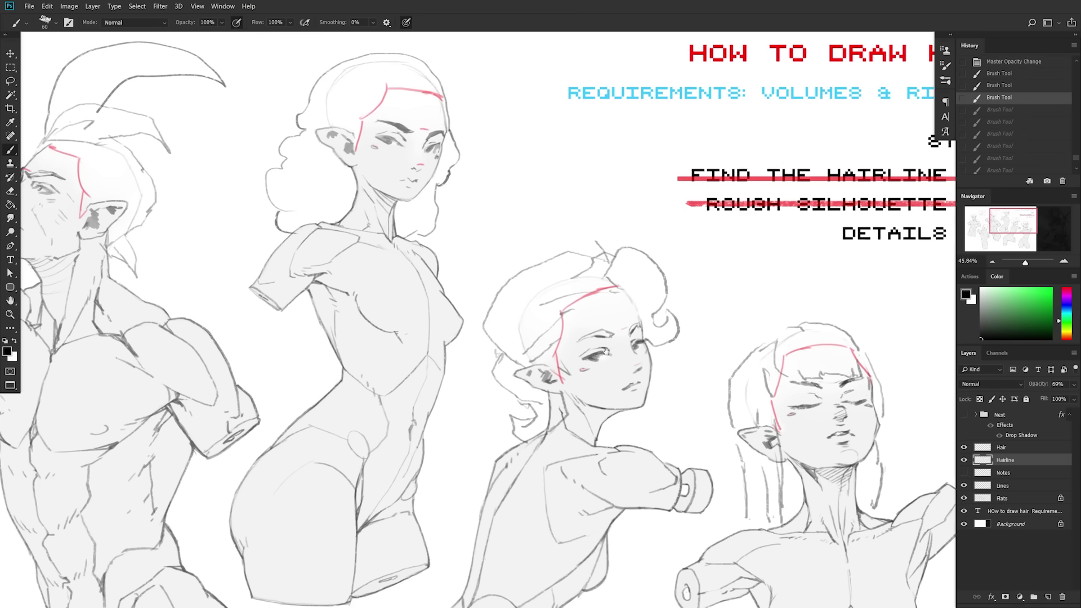
scroll(519, 171, "up", 2)
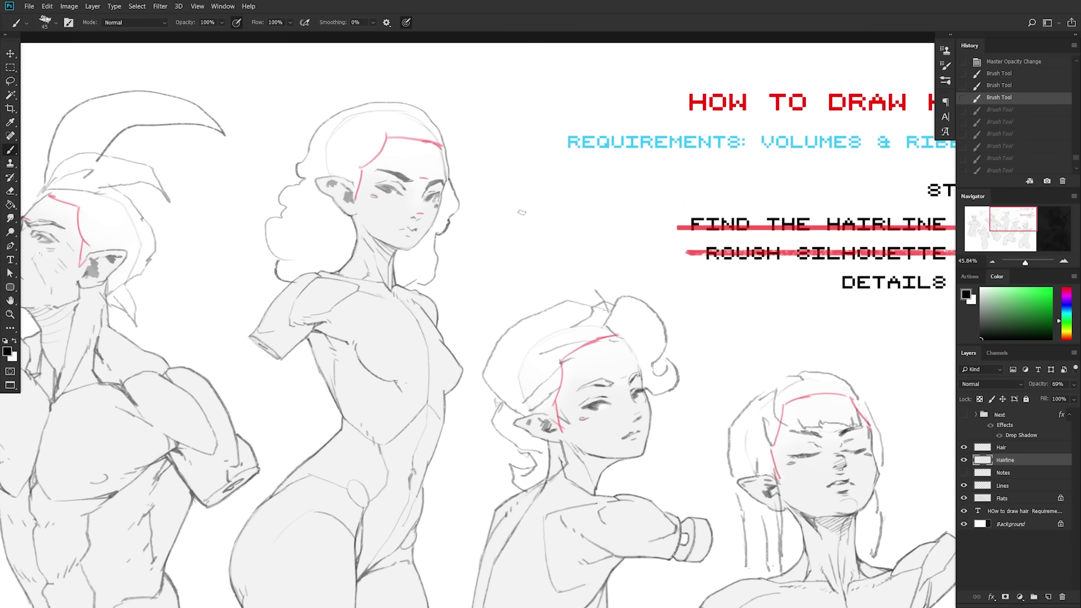
key("bracketleft")
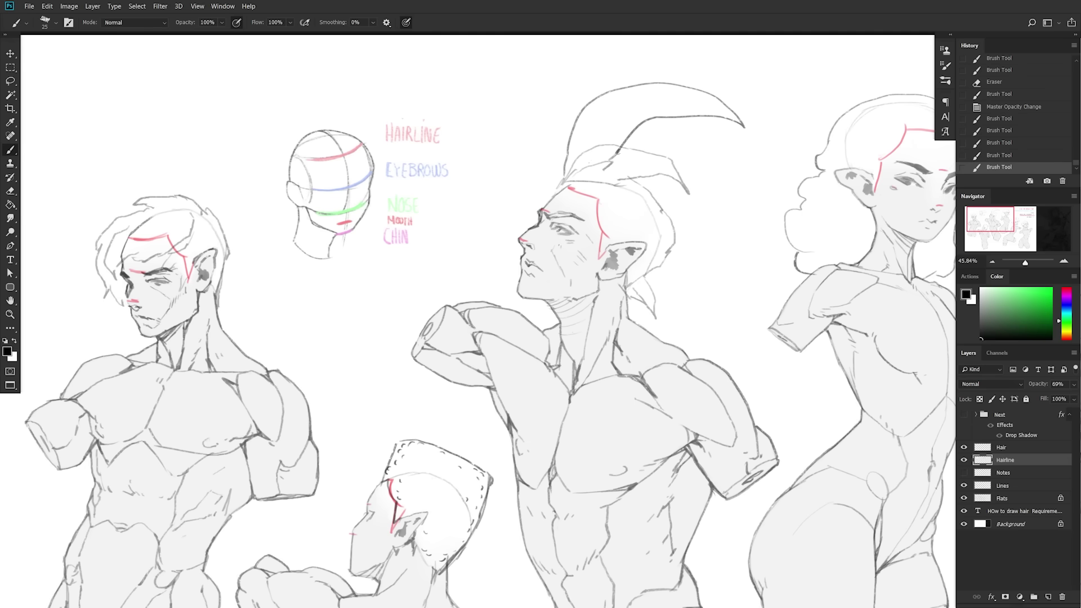
left_click_drag(619, 153, 605, 166)
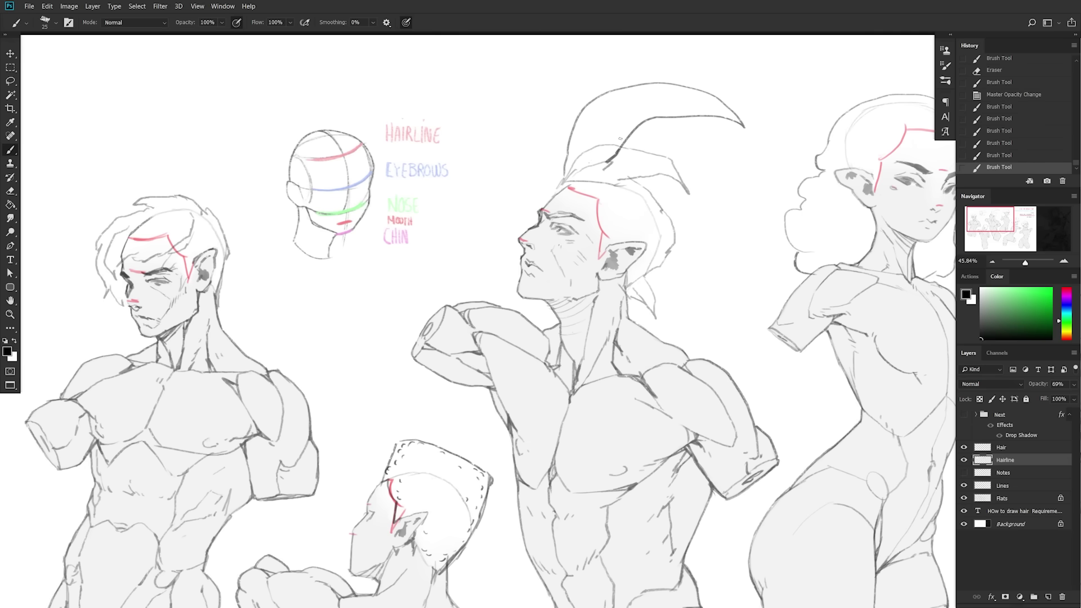
left_click_drag(610, 161, 592, 170)
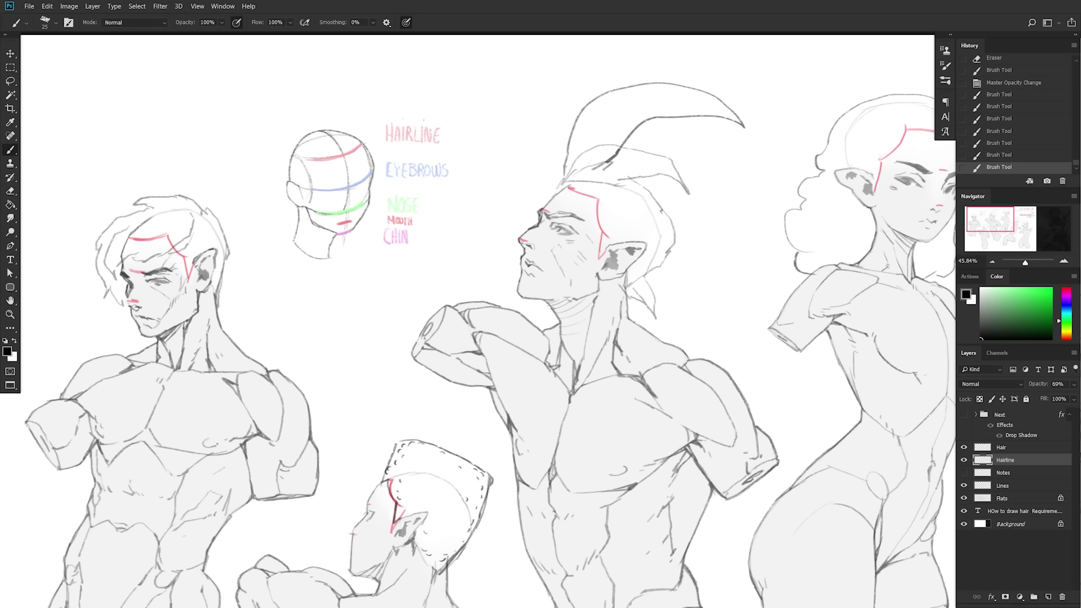
mouse_move(564, 180)
left_mouse_down()
mouse_move(576, 120)
mouse_move(602, 96)
left_mouse_up()
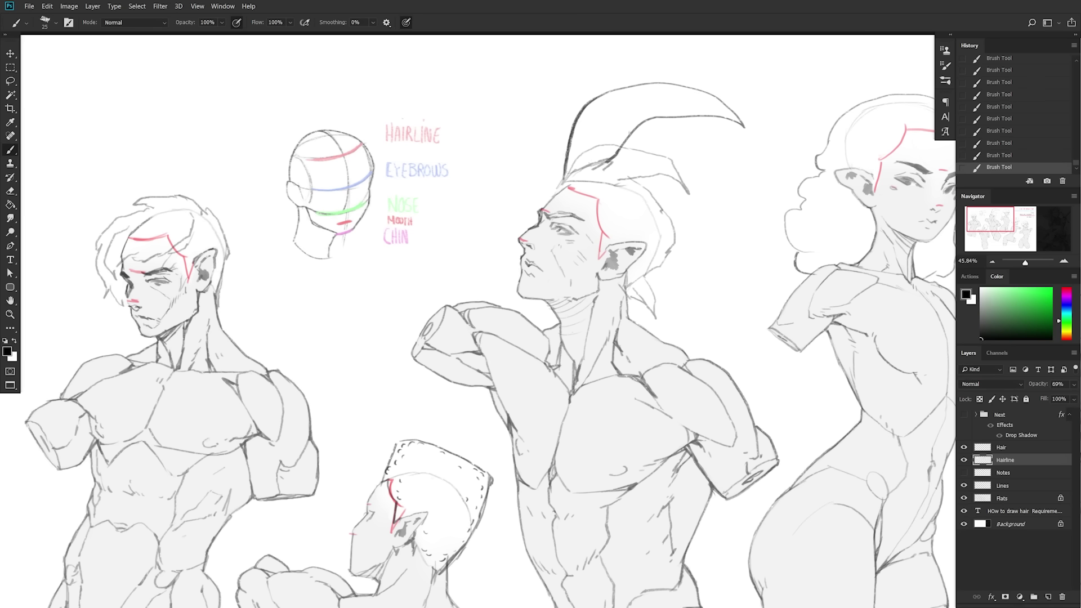
left_click_drag(659, 118, 720, 124)
left_click_drag(594, 105, 706, 83)
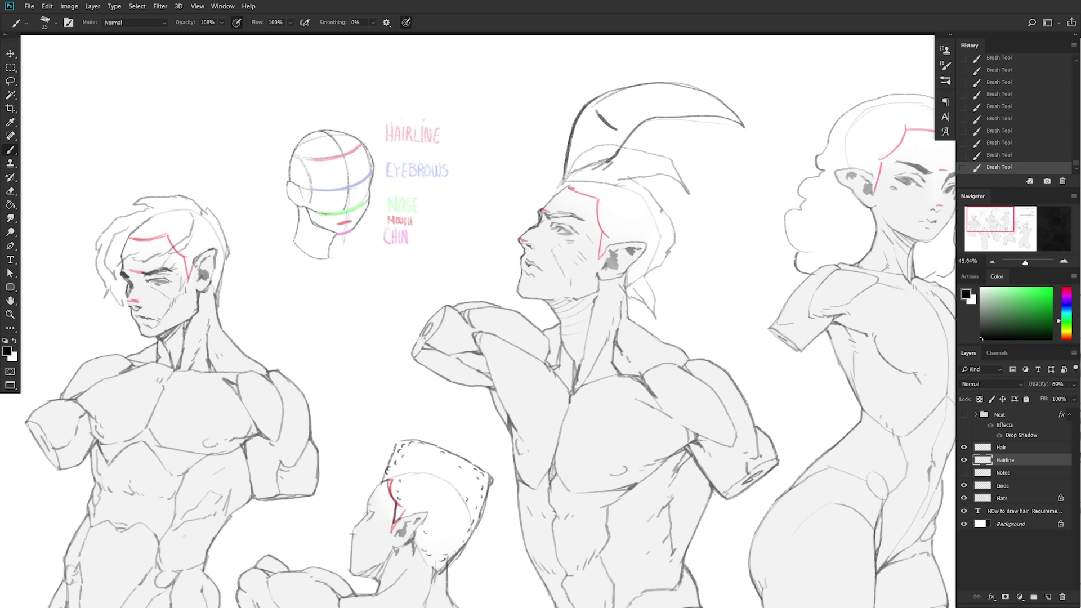
key("bracketleft")
mouse_move(568, 167)
left_mouse_down()
mouse_move(584, 118)
mouse_move(696, 94)
left_mouse_up()
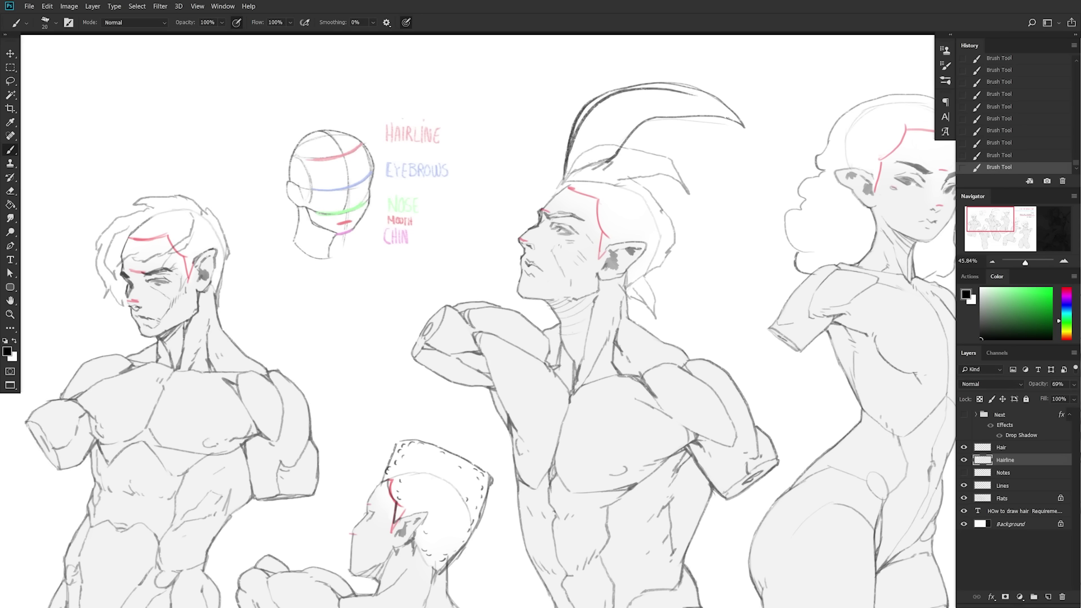
key("ctrl+z")
mouse_move(574, 168)
left_mouse_down()
mouse_move(711, 113)
mouse_move(706, 125)
left_mouse_up()
key("ctrl+z")
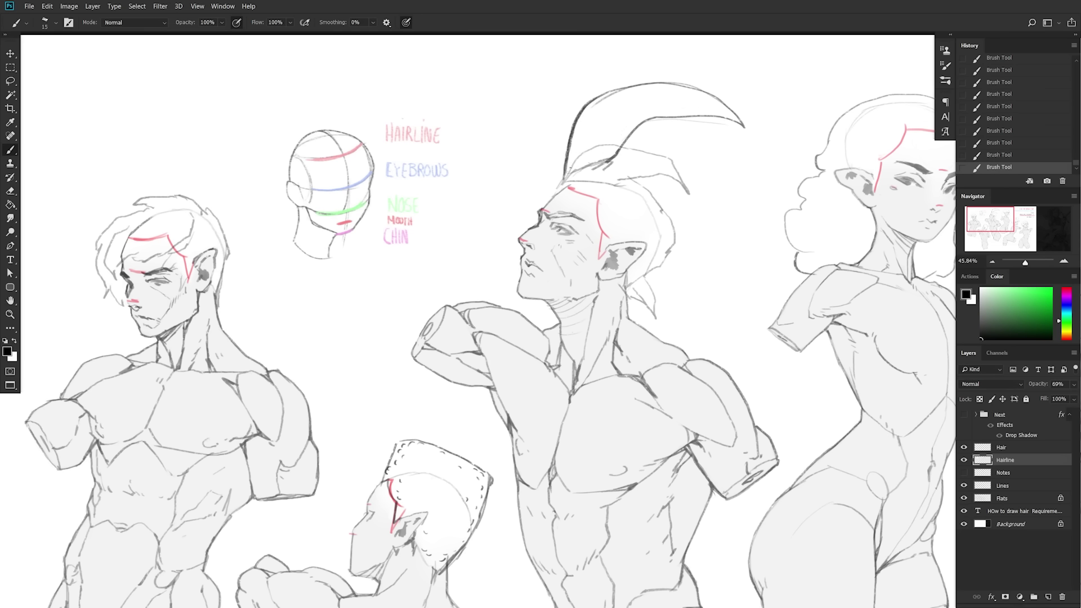
- Draw thin inner lines following the front and lower edges of the tall man's swept-up lock
left_click_drag(568, 175, 576, 134)
left_click_drag(573, 147, 580, 123)
mouse_move(600, 164)
left_mouse_down()
mouse_move(640, 123)
mouse_move(742, 127)
left_mouse_up()
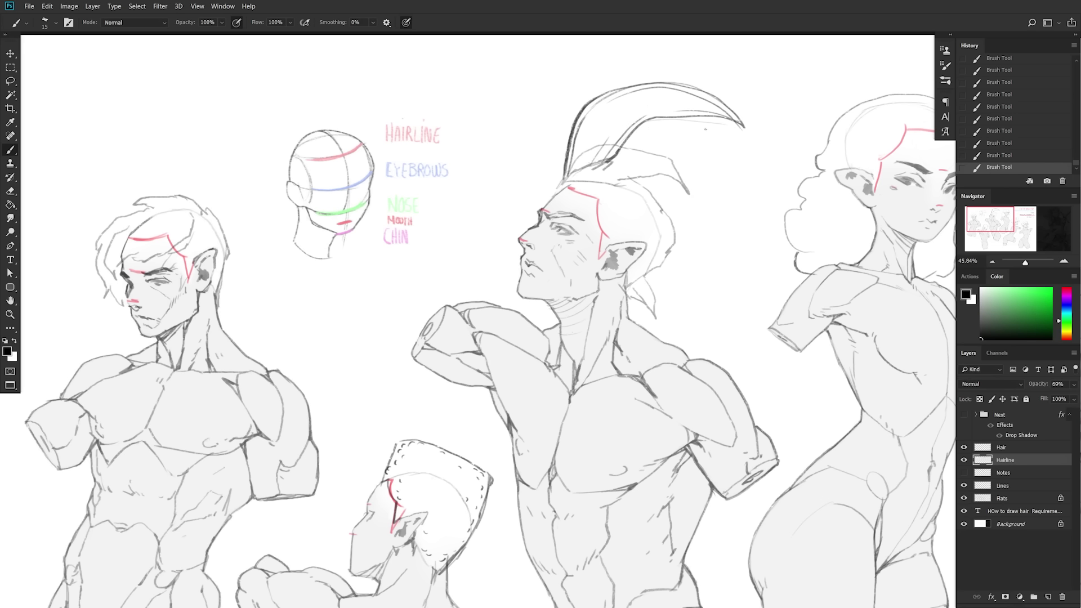
- Try a broad pink stroke along the tall man's swept-up lock with a size 125 brush
left_click(597, 209, "alt")
key("bracketright")
key("bracketright")
key("bracketright")
key("bracketright")
key("bracketright")
key("bracketright")
key("bracketright")
key("bracketright")
key("bracketright")
key("bracketright")
key("bracketright")
key("bracketright")
key("bracketright")
mouse_move(583, 155)
left_mouse_down()
mouse_move(605, 119)
mouse_move(639, 101)
mouse_move(715, 114)
left_mouse_up()
key("ctrl+z")
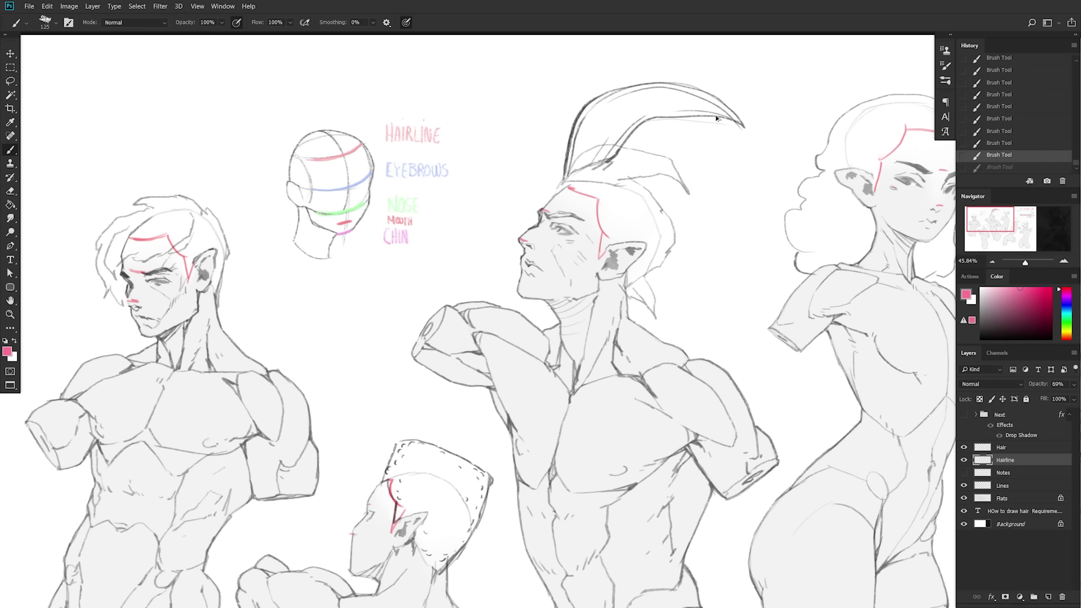
- Add short black strokes with a size 20 brush at the root of the tall man's swept-up lock
key("d")
key("bracketleft")
key("bracketleft")
key("bracketleft")
key("bracketleft")
key("bracketleft")
key("bracketleft")
key("bracketleft")
key("bracketleft")
key("bracketleft")
key("bracketleft")
key("bracketleft")
left_click_drag(572, 177, 588, 148)
left_click_drag(588, 170, 598, 150)
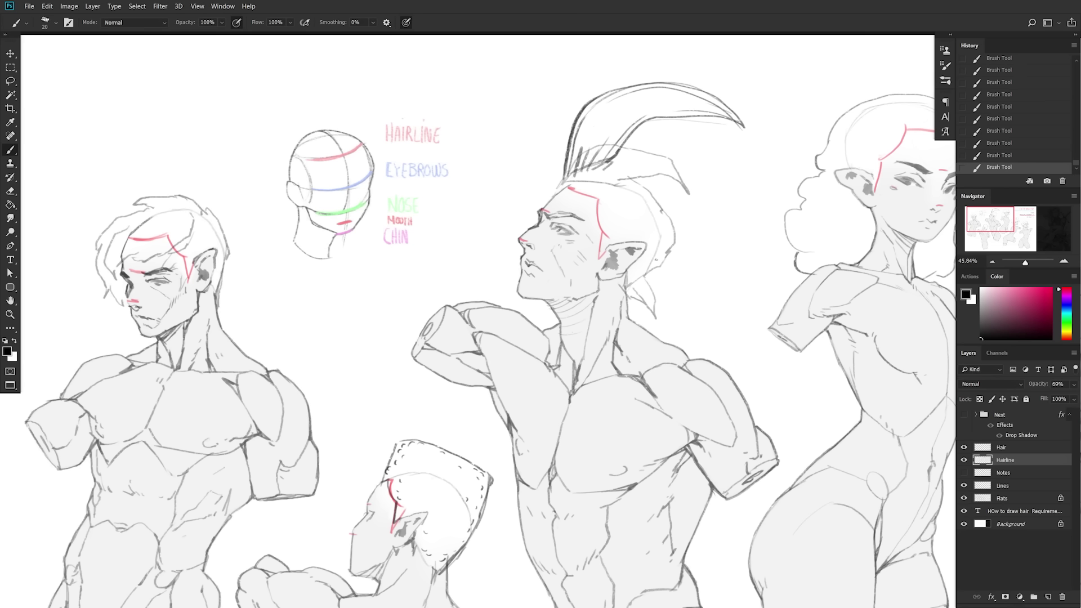
- Draw a curved strand line from the middle of the tall man's lock toward its tip, undoing the first attempts
scroll(587, 170, "up", 3)
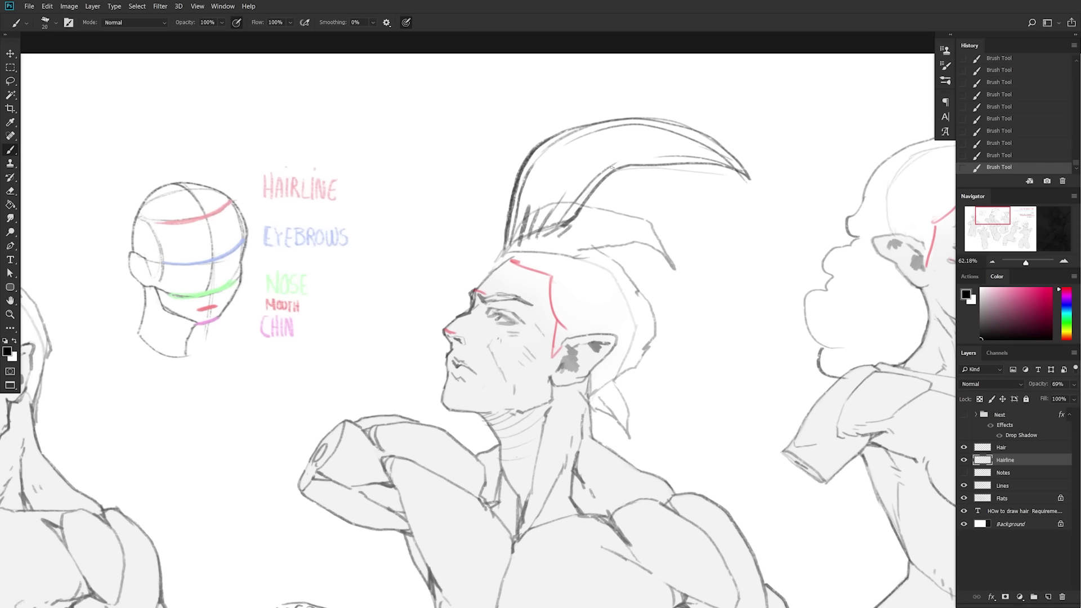
mouse_move(587, 125)
left_mouse_down()
mouse_move(545, 141)
mouse_move(701, 139)
left_mouse_up()
key("ctrl+z")
left_click_drag(597, 185, 645, 152)
key("ctrl+z")
mouse_move(598, 183)
left_mouse_down()
mouse_move(673, 146)
mouse_move(709, 158)
left_mouse_up()
key("[")
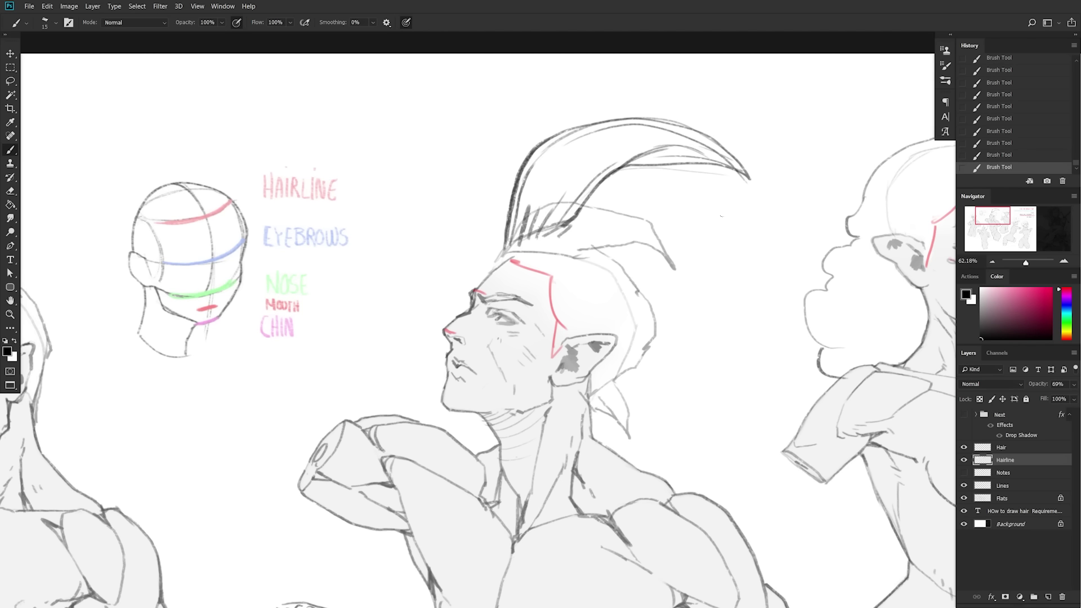
- Add fine strand lines and hatching near the underside and tip of the tall man's lock
mouse_move(631, 166)
left_mouse_down()
mouse_move(661, 148)
mouse_move(704, 154)
left_mouse_up()
key("[")
key("[")
left_click_drag(617, 134, 693, 143)
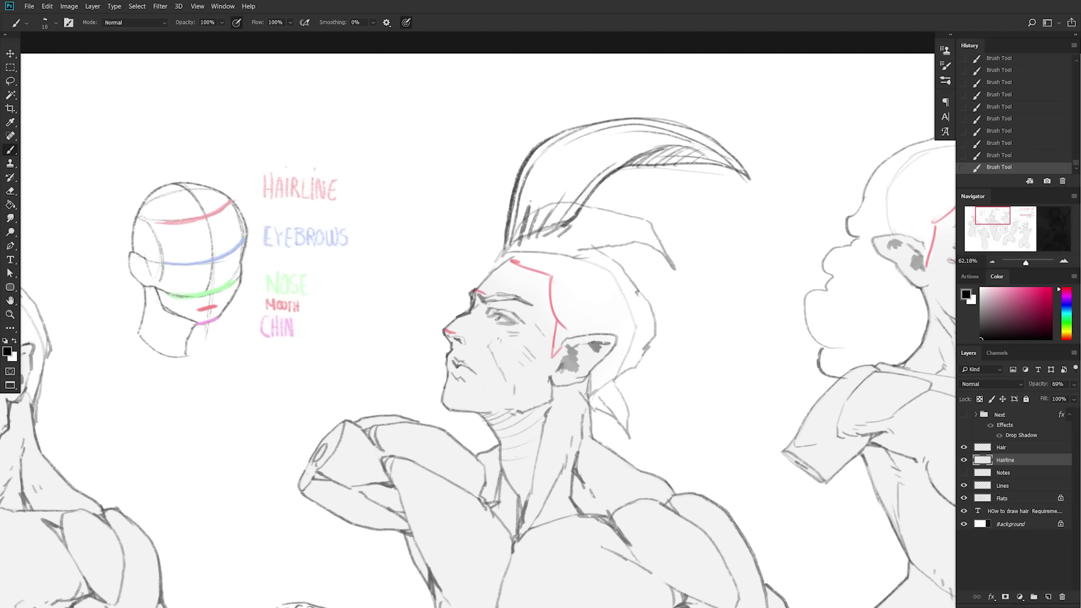
- Add fine strand lines rising from the root along the front edge and middle of the tall man's swept-up lock
left_click_drag(529, 207, 533, 169)
key("ctrl+z")
left_click_drag(527, 195, 549, 148)
left_click_drag(522, 223, 537, 161)
mouse_move(554, 209)
left_mouse_down()
mouse_move(582, 176)
mouse_move(726, 159)
left_mouse_up()
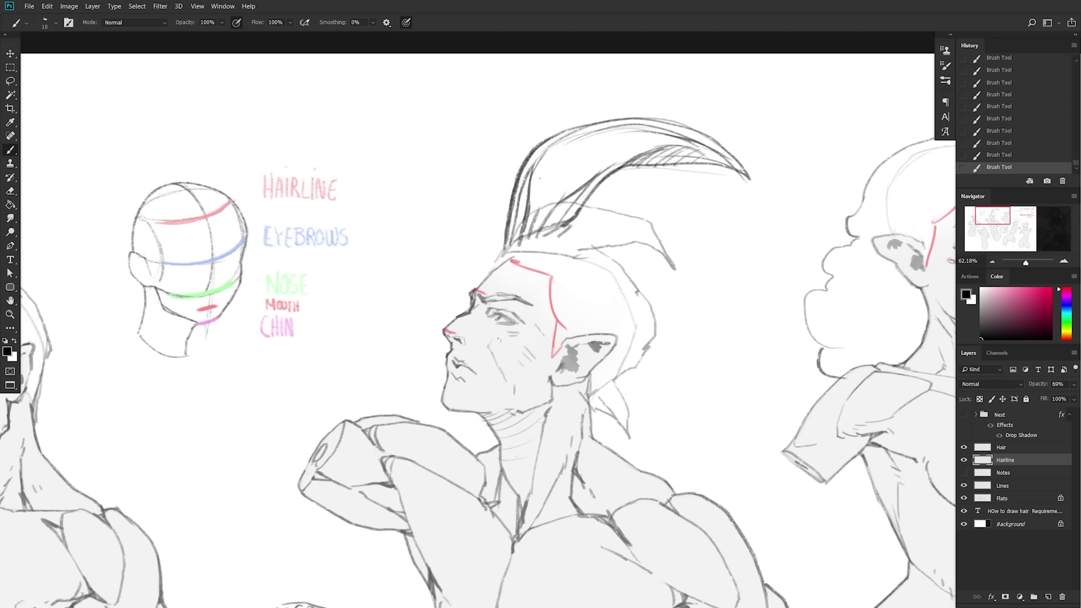
left_click_drag(537, 161, 611, 123)
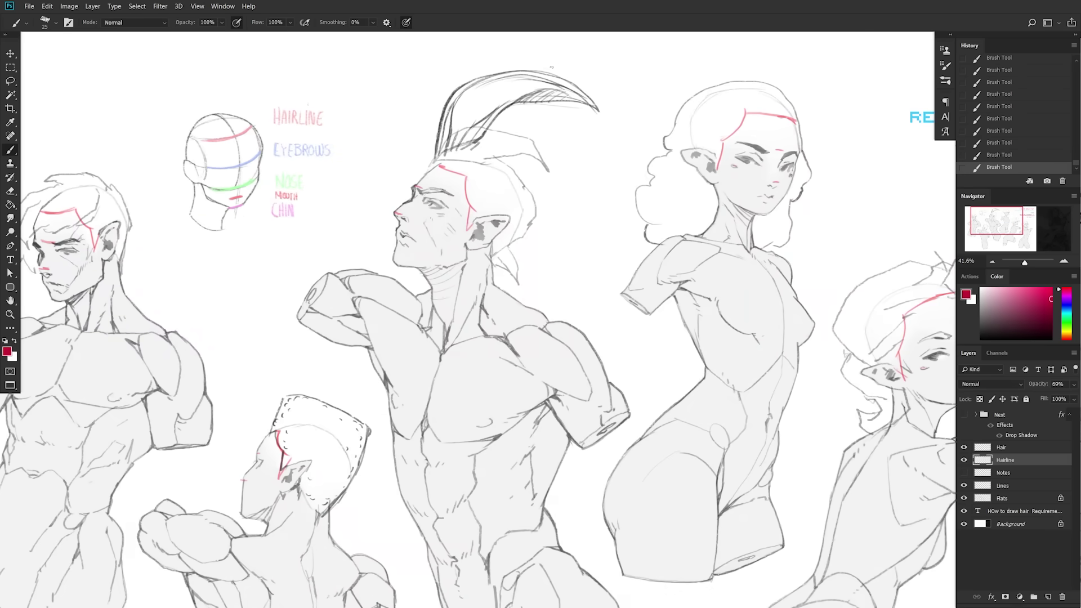
- Try a large red ellipse around the tall man's swept-up lock, then undo it
mouse_move(551, 67)
left_mouse_down()
mouse_move(395, 188)
mouse_move(422, 121)
left_mouse_up()
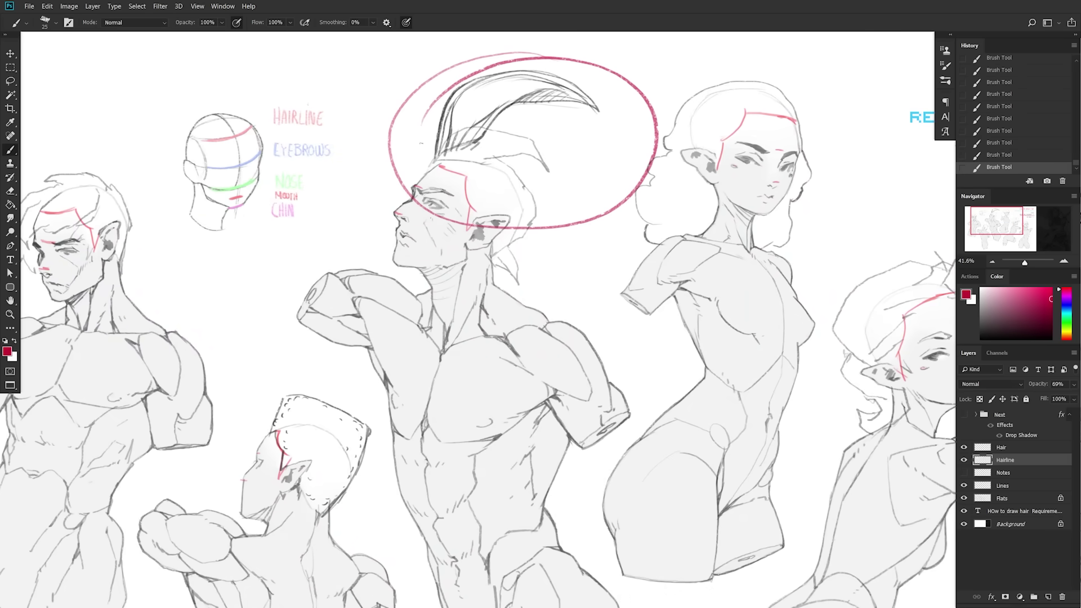
key("ctrl+z")
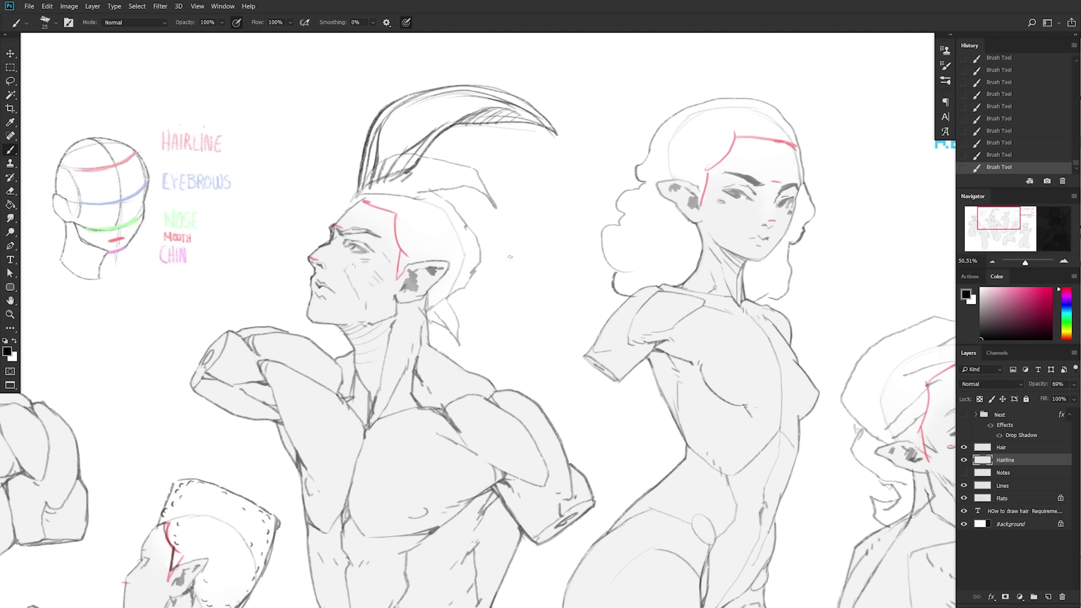
- Sketch an upright black rectangle between the tall man and the curly-haired woman, with thin vertical lines inside both long sides
left_click_drag(501, 243, 501, 337)
mouse_move(503, 244)
left_mouse_down()
mouse_move(559, 244)
mouse_move(562, 339)
mouse_move(503, 337)
left_mouse_up()
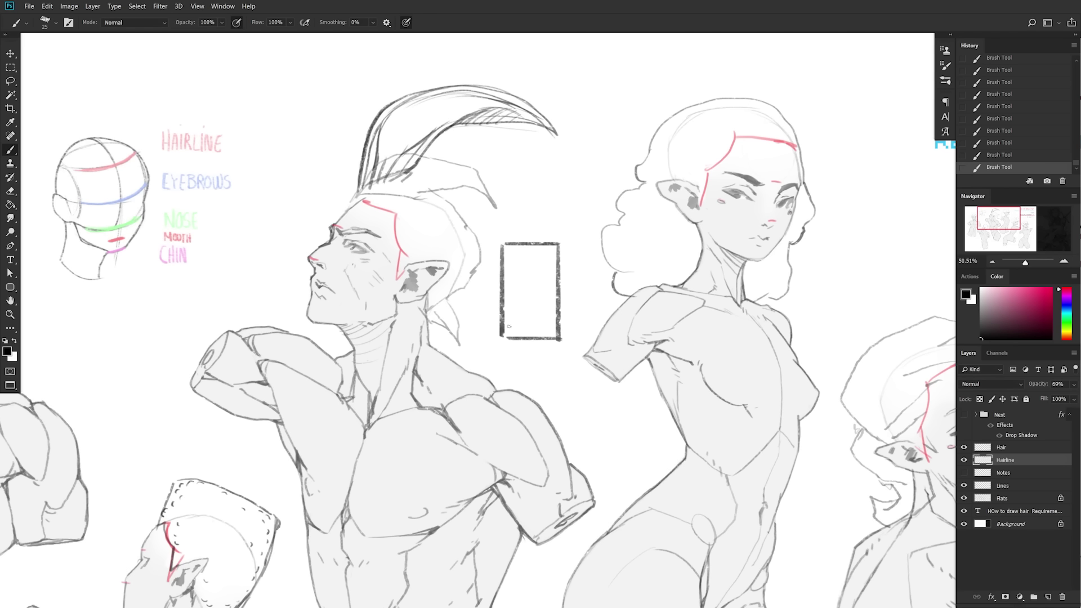
key("bracketleft")
mouse_move(518, 244)
left_mouse_down()
mouse_move(518, 285)
mouse_move(547, 333)
mouse_move(544, 248)
mouse_move(509, 279)
mouse_move(508, 337)
mouse_move(553, 244)
mouse_move(515, 336)
left_mouse_up()
key("ctrl+z")
left_click_drag(548, 336, 548, 244)
left_click_drag(490, 353, 561, 353)
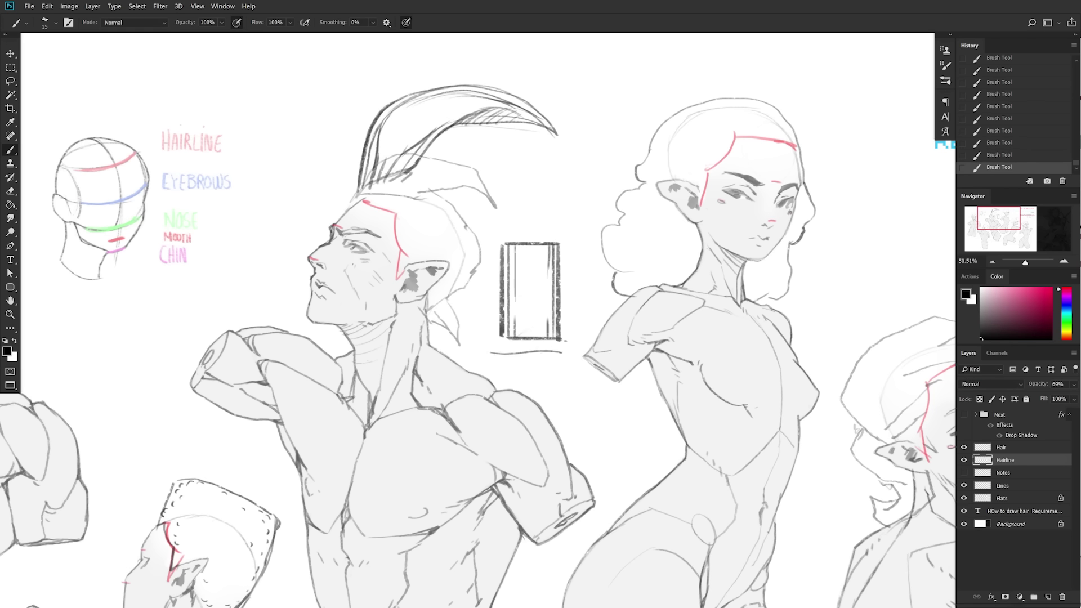
key("ctrl+z")
- Clean up the lines behind the tall man's raised lock and draw pointed swept-back tufts there with a size 20 brush
scroll(566, 342, "down", 5)
left_click_drag(564, 343, 608, 436)
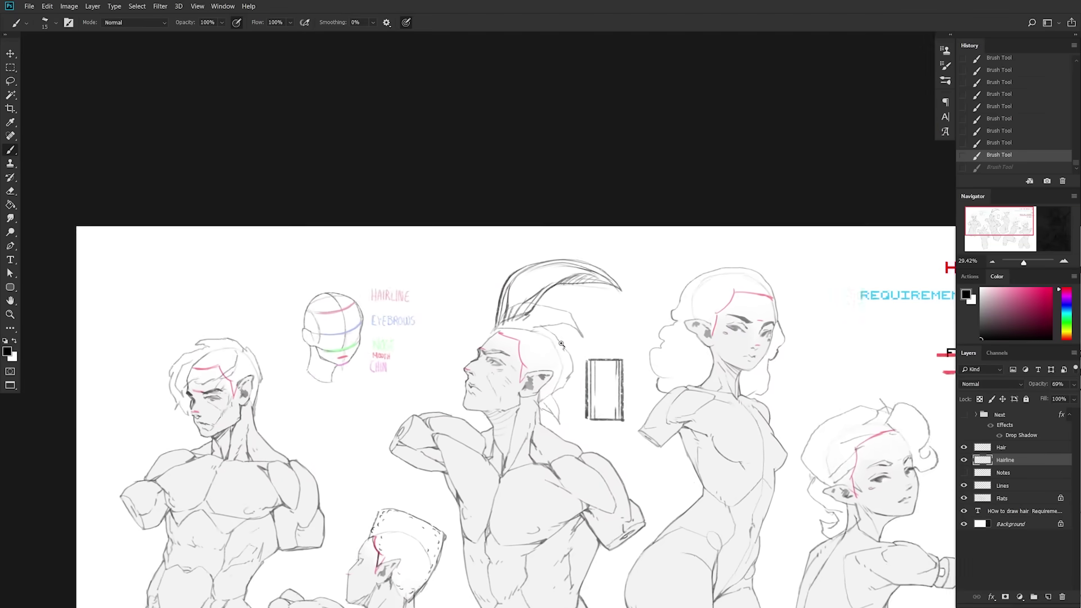
scroll(588, 394, "up", 4)
left_click_drag(591, 333, 589, 245)
key("e")
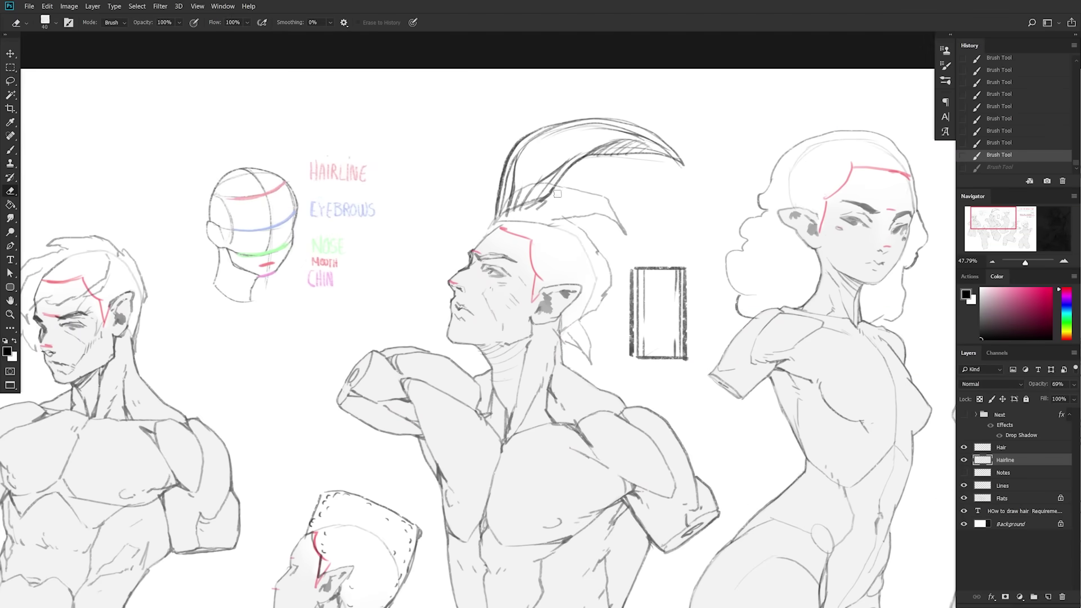
key("bracketright")
key("b")
mouse_move(633, 106)
left_mouse_down()
mouse_move(698, 185)
mouse_move(468, 194)
mouse_move(681, 126)
left_mouse_up()
key("ctrl+z")
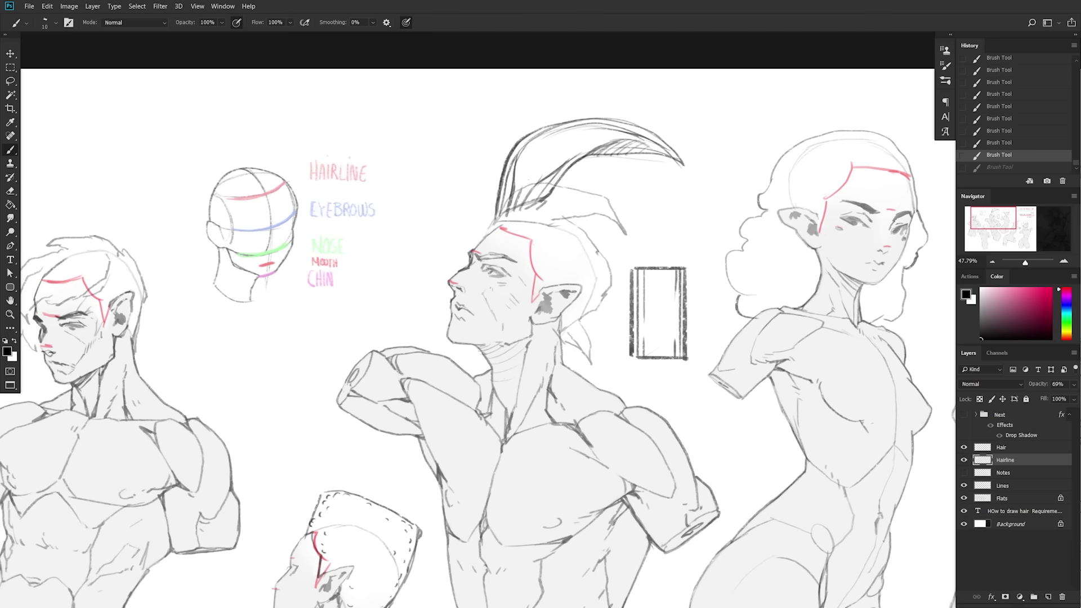
key("e")
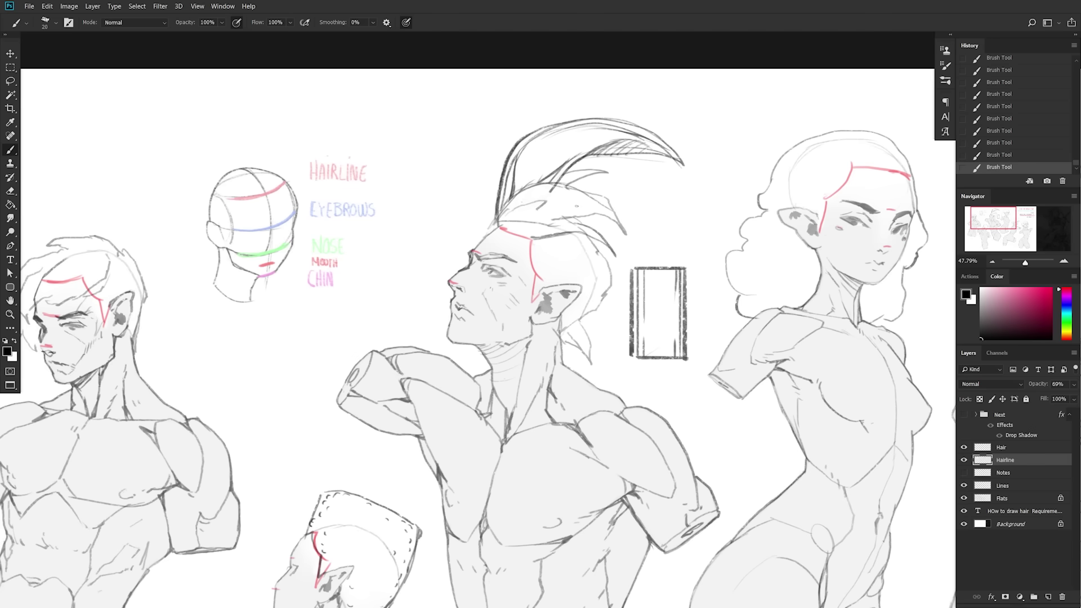
- Erase stray lines above the tall man's temple and try new strokes at his forehead, undoing the unwanted ones
key("e")
key("bracketleft")
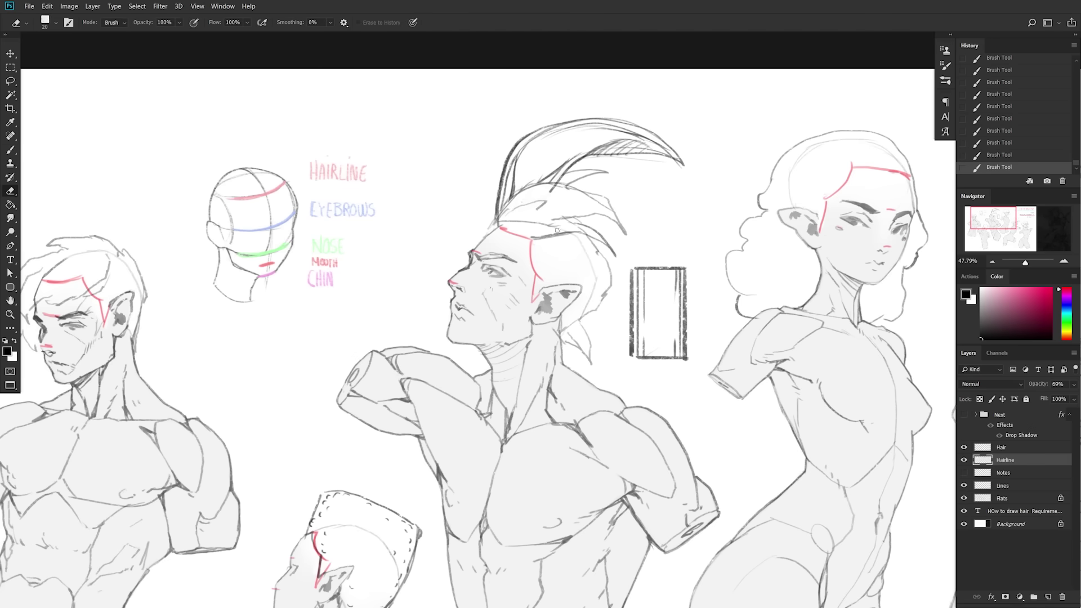
left_click_drag(557, 230, 533, 237)
key("b")
left_click_drag(537, 196, 581, 214)
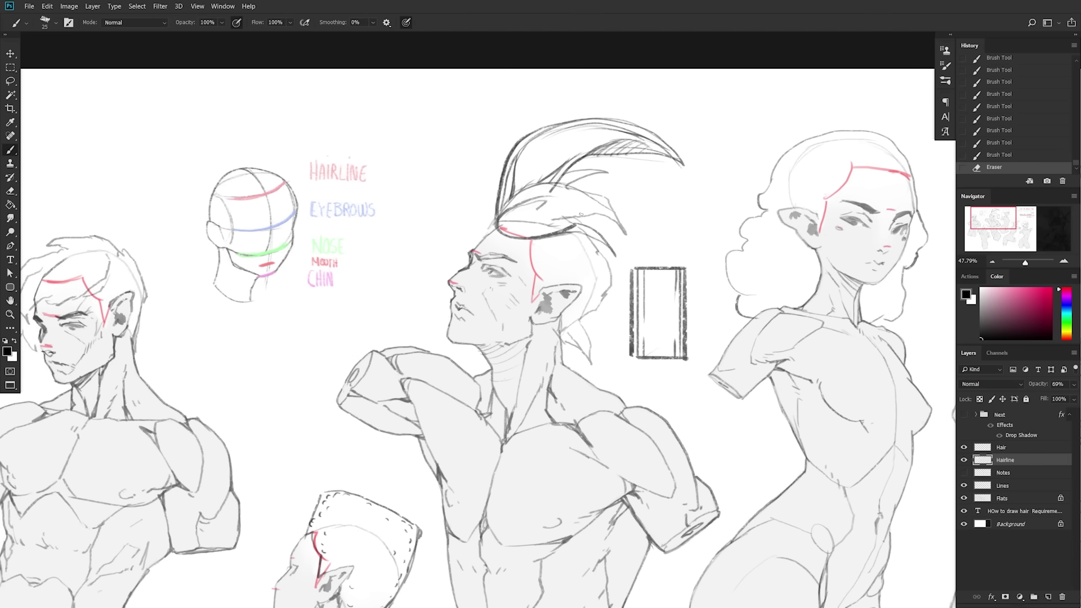
key("ctrl+z")
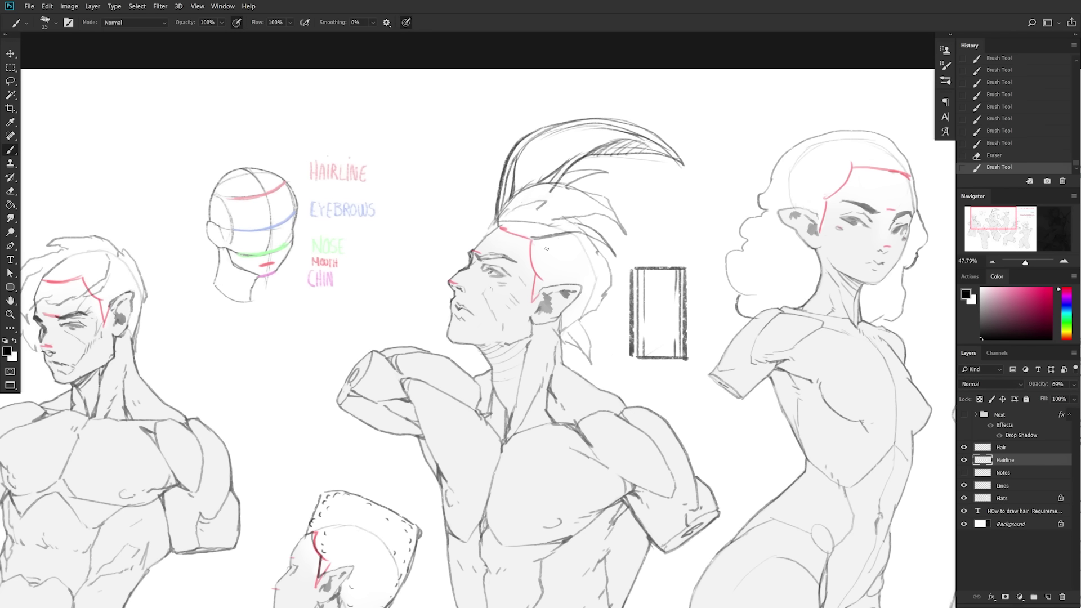
mouse_move(495, 226)
left_mouse_down()
mouse_move(475, 245)
mouse_move(495, 220)
left_mouse_up()
key("ctrl+z")
- Draw swept-back strands from the tall man's temple over and behind his ear, undoing the unwanted strokes
mouse_move(535, 244)
left_mouse_down()
mouse_move(581, 251)
mouse_move(571, 286)
left_mouse_up()
mouse_move(564, 253)
left_mouse_down()
mouse_move(592, 272)
mouse_move(575, 317)
left_mouse_up()
key("bracketleft")
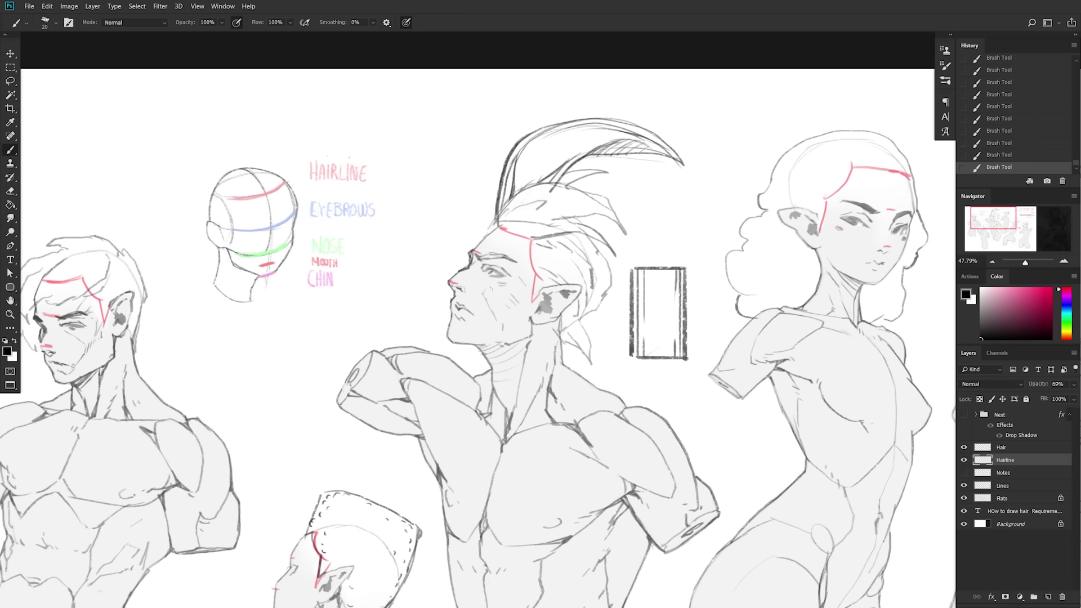
key("bracketleft")
mouse_move(532, 235)
left_mouse_down()
mouse_move(586, 231)
mouse_move(598, 304)
mouse_move(574, 335)
left_mouse_up()
mouse_move(502, 199)
left_mouse_down()
mouse_move(653, 143)
mouse_move(518, 195)
left_mouse_up()
key("ctrl+z")
left_click_drag(576, 297, 580, 319)
mouse_move(543, 247)
left_mouse_down()
mouse_move(566, 244)
mouse_move(579, 269)
left_mouse_up()
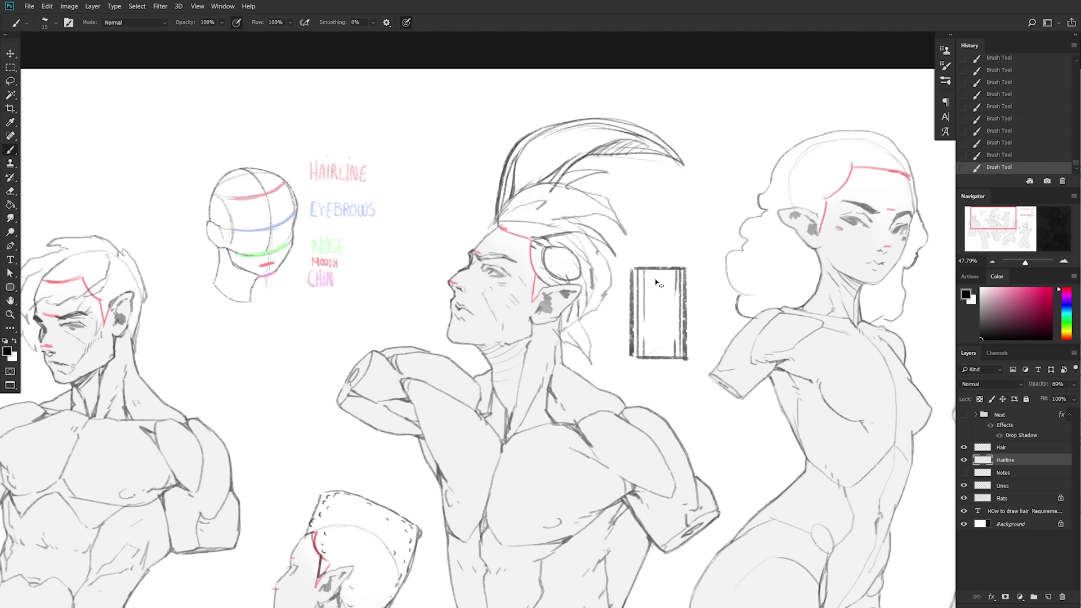
key("ctrl+z")
- Add short strand strokes to the tuft at the nape of the tall man's neck with a size 20 brush
key("bracketleft")
key("bracketright")
mouse_move(579, 324)
left_mouse_down()
mouse_move(590, 354)
mouse_move(568, 357)
left_mouse_up()
left_click_drag(573, 336, 568, 357)
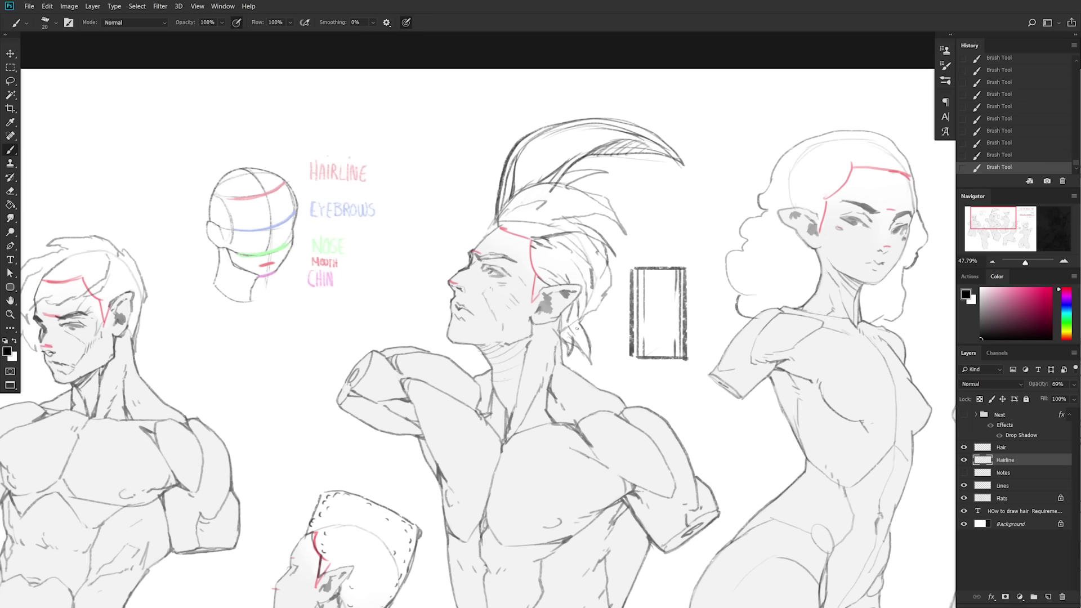
- Erase the red hairline and nose guide marks from the tall man's head
key("bracketleft")
key("e")
mouse_move(535, 301)
left_mouse_down()
mouse_move(529, 247)
mouse_move(504, 225)
mouse_move(517, 234)
mouse_move(470, 251)
left_mouse_up()
left_click_drag(449, 280, 458, 284)
- Draw short black hair strokes along the tall man's hairline, from the forehead down the temple to the sideburn
key("b")
left_click_drag(495, 230, 509, 222)
left_click_drag(501, 232, 532, 226)
mouse_move(515, 236)
left_mouse_down()
mouse_move(549, 230)
mouse_move(552, 247)
left_mouse_up()
left_click_drag(532, 245, 549, 258)
left_click_drag(531, 256, 548, 264)
left_click_drag(533, 260, 547, 269)
left_click_drag(532, 262, 548, 283)
mouse_move(537, 279)
left_mouse_down()
mouse_move(548, 287)
mouse_move(538, 292)
left_mouse_up()
key("[")
left_click_drag(524, 292, 541, 294)
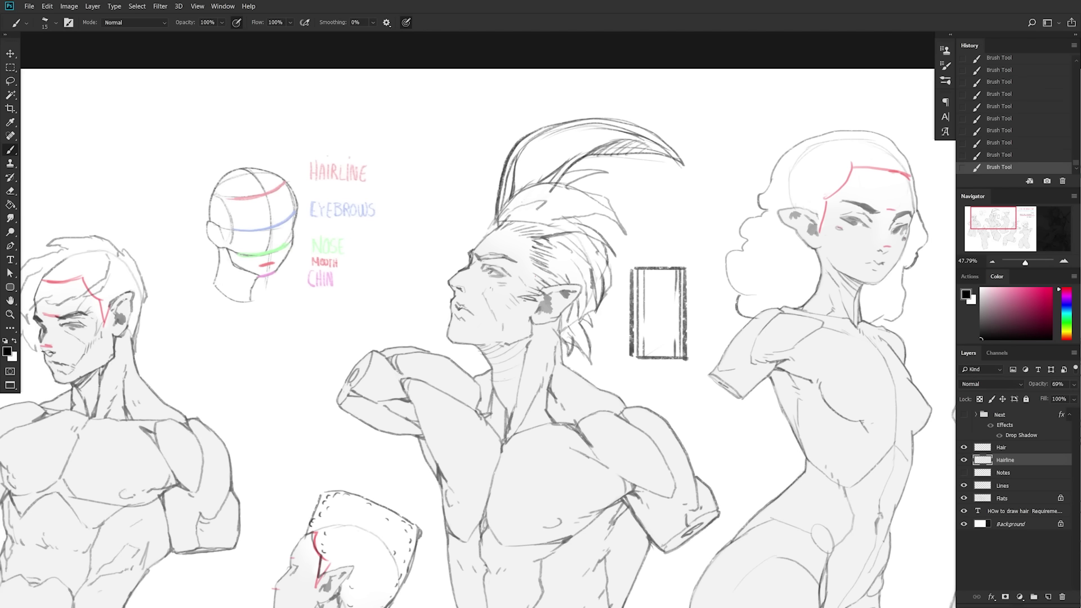
- Add curved strand lines to the swept-back tuft on top of the tall man's head with a size 15 brush
left_click_drag(508, 224, 535, 222)
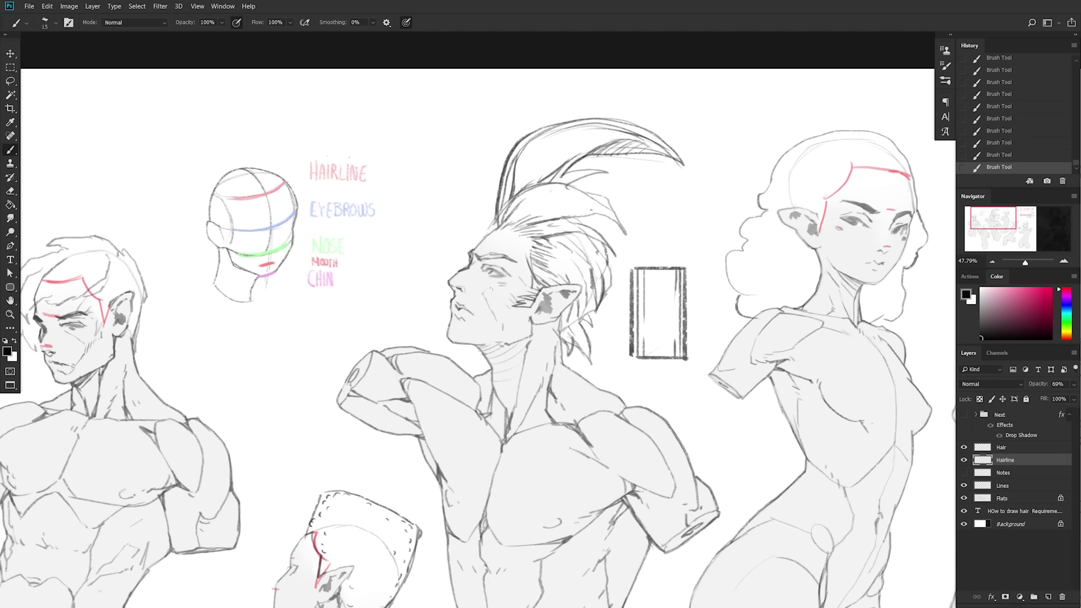
left_click_drag(608, 210, 568, 216)
left_click_drag(601, 184, 527, 201)
left_click_drag(573, 192, 540, 214)
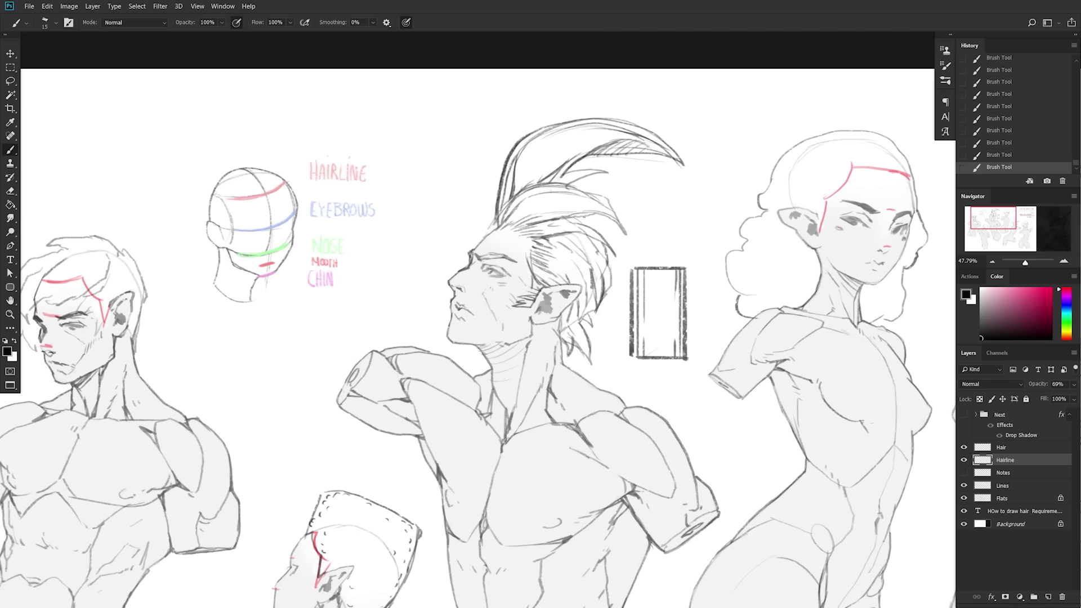
left_click_drag(597, 200, 555, 202)
left_click_drag(511, 221, 605, 197)
left_click_drag(524, 181, 616, 137)
key("]")
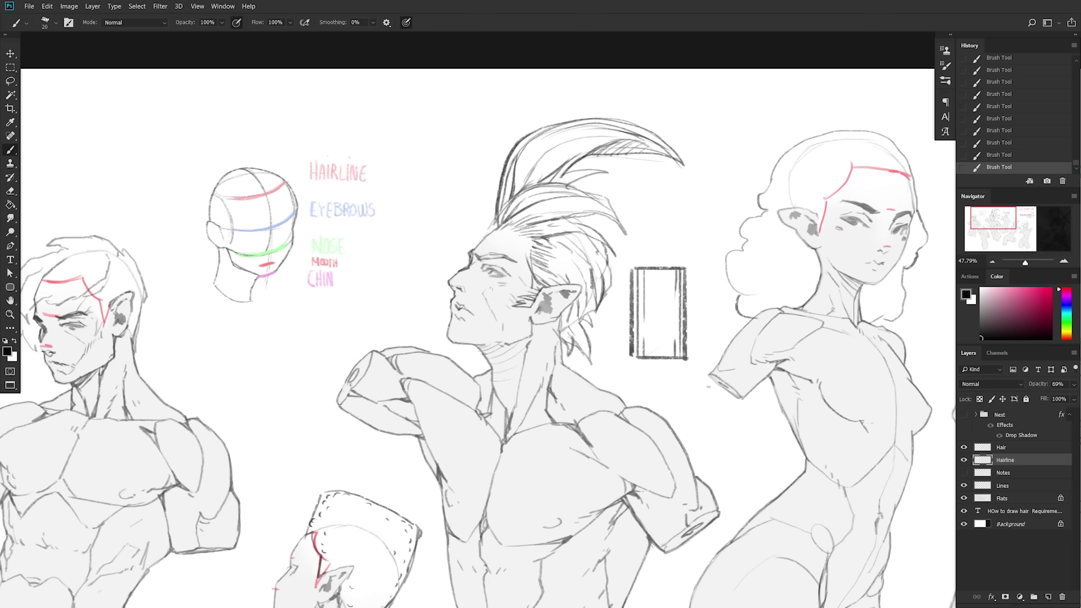
- Lower the Hair layer's opacity to 27% and create a new layer above it
mouse_move(690, 267)
left_mouse_down()
mouse_move(610, 323)
mouse_move(698, 253)
mouse_move(608, 299)
left_mouse_up()
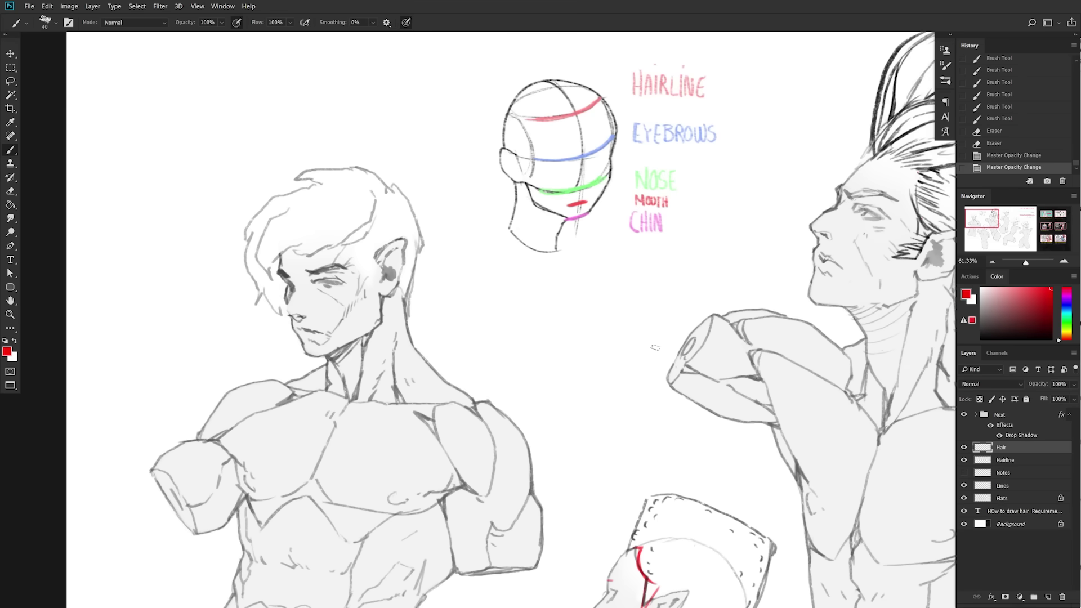
left_click_drag(659, 398, 818, 386)
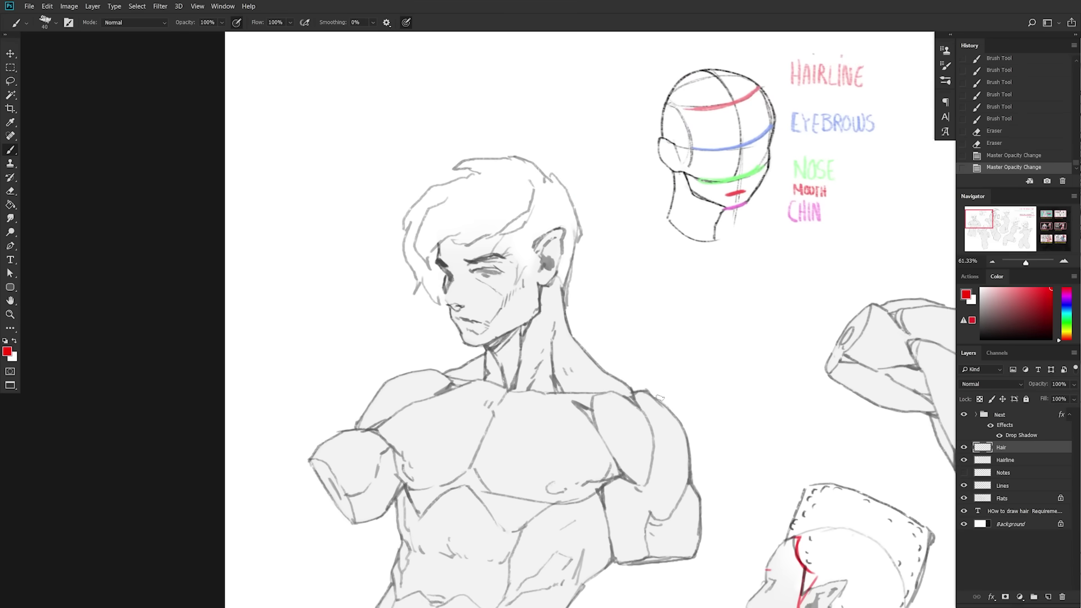
key("[")
left_click_drag(1036, 387, 1002, 390)
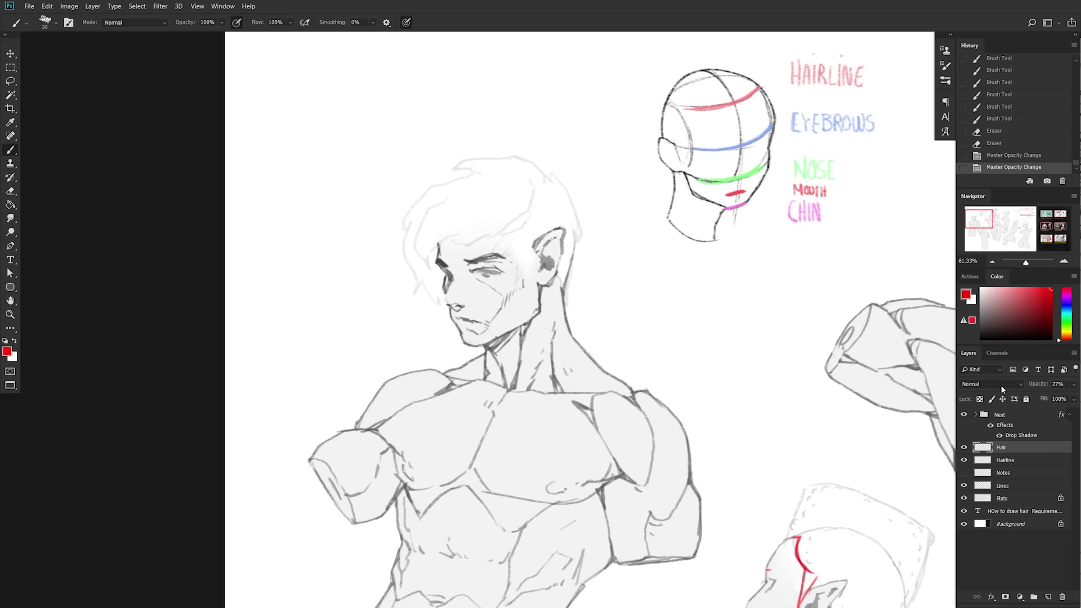
left_click(1048, 597)
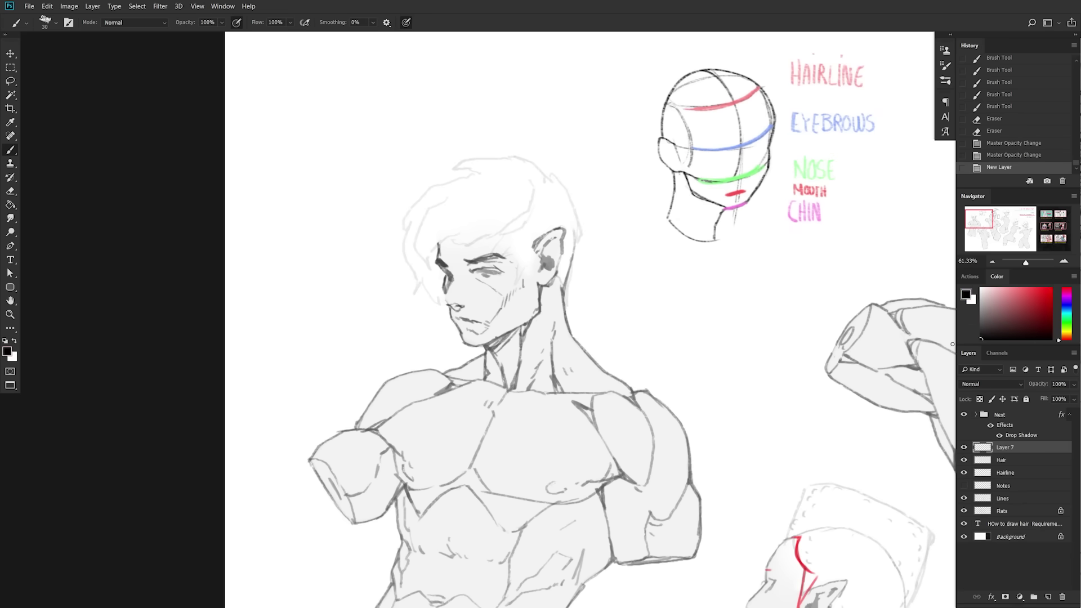
- Pick a near-black colour and reduce the brush size to 15
left_click(981, 332)
key("bracketleft")
key("bracketleft")
key("bracketleft")
mouse_move(484, 238)
left_mouse_down()
mouse_move(465, 165)
mouse_move(493, 236)
mouse_move(530, 209)
left_mouse_up()
key("ctrl+z")
left_click_drag(508, 172, 471, 246)
key("ctrl+z")
key("ctrl+z")
key("ctrl+z")
key("ctrl+z")
key("ctrl+z")
key("ctrl+z")
key("ctrl+z")
- Trace the top of the leftmost man's hair and the outer edge of his fringe over the faded sketch
mouse_move(530, 168)
left_mouse_down()
mouse_move(439, 178)
mouse_move(482, 169)
left_mouse_up()
left_click_drag(481, 170, 405, 227)
mouse_move(417, 212)
left_mouse_down()
mouse_move(410, 298)
mouse_move(444, 311)
mouse_move(415, 273)
left_mouse_up()
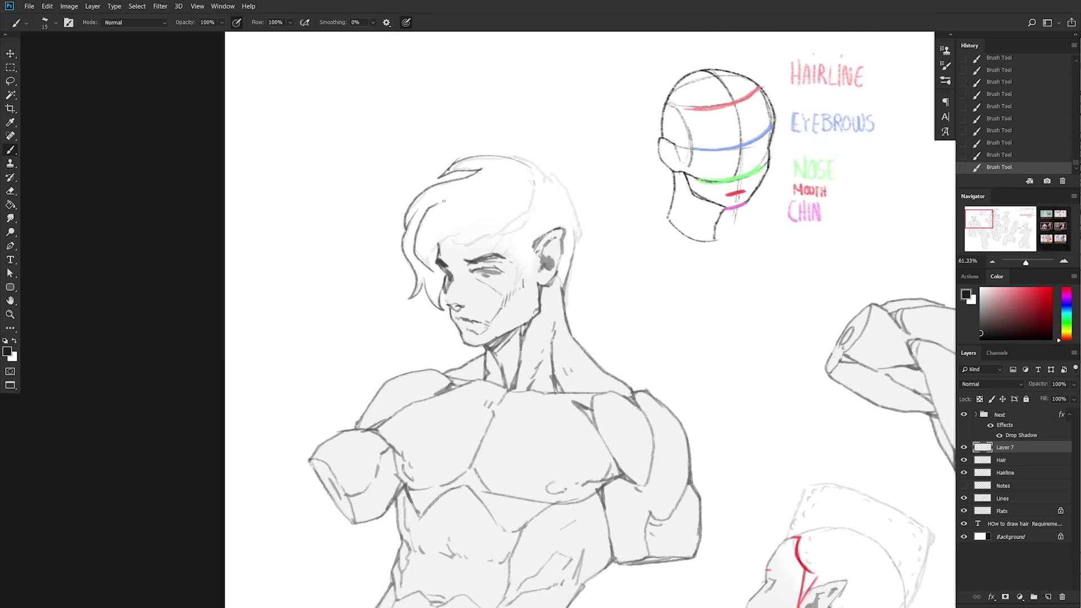
- Draw the inner locks of the leftmost man's fringe from the parting toward the forehead and ear, undoing the stray stroke
left_click_drag(523, 170, 436, 203)
mouse_move(509, 210)
left_mouse_down()
mouse_move(431, 267)
mouse_move(510, 227)
left_mouse_up()
left_click_drag(538, 212, 506, 239)
mouse_move(535, 229)
left_mouse_down()
mouse_move(511, 238)
mouse_move(535, 276)
mouse_move(529, 301)
left_mouse_up()
key("ctrl+z")
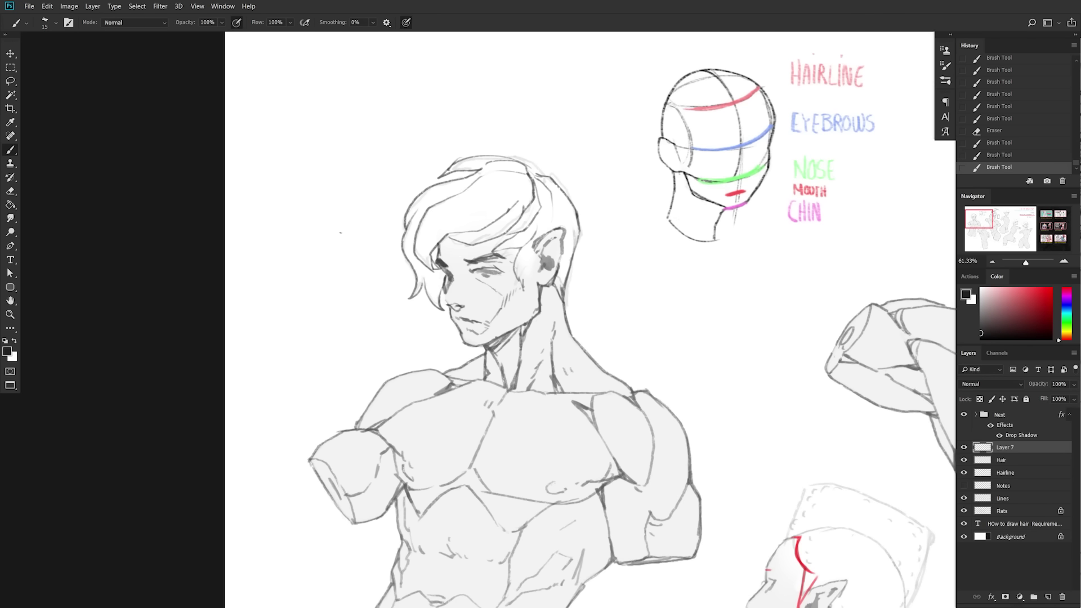
- Sketch a separate leaf-shaped hair lock beside the leftmost man's head, undoing the extra line inside it
mouse_move(299, 214)
left_mouse_down()
mouse_move(313, 178)
mouse_move(340, 170)
left_mouse_up()
mouse_move(303, 207)
left_mouse_down()
mouse_move(289, 257)
mouse_move(339, 216)
mouse_move(339, 170)
left_mouse_up()
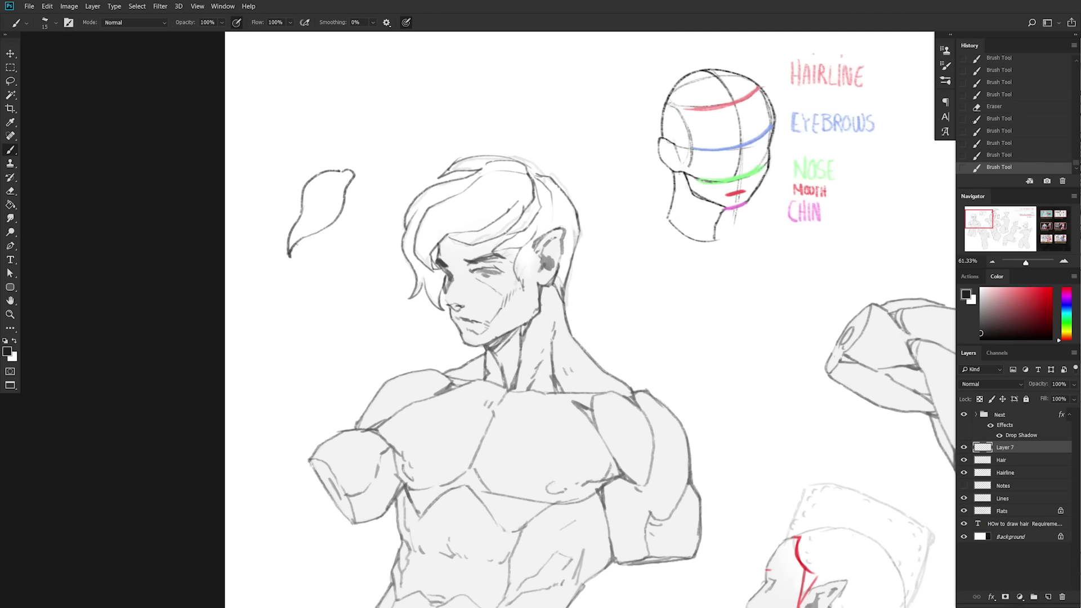
left_click_drag(296, 243, 290, 251)
left_click_drag(352, 170, 296, 234)
key("ctrl+z")
- Add strand lines along the leftmost man's fringe, from the parting down to the lower edge and the hanging tips
mouse_move(738, 381)
left_mouse_down()
mouse_move(673, 404)
mouse_move(799, 393)
left_mouse_up()
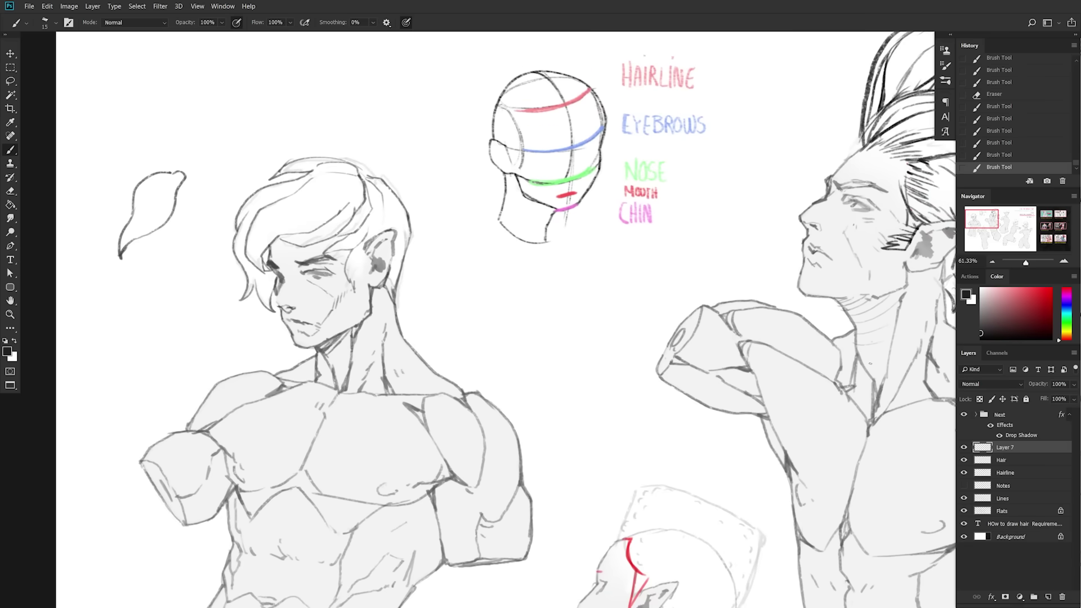
left_click_drag(467, 296, 492, 287)
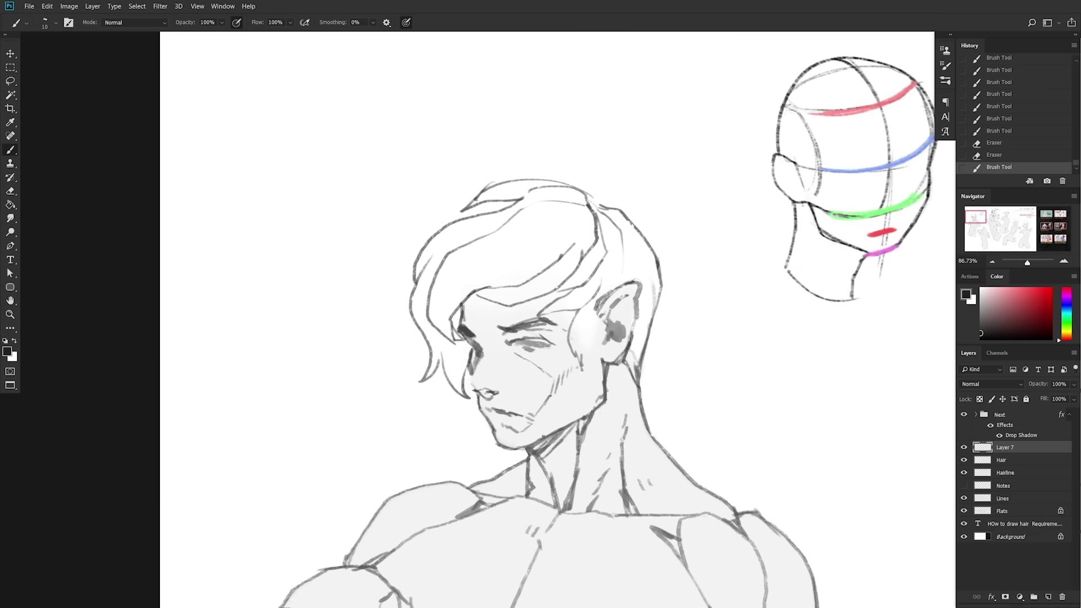
mouse_move(476, 291)
left_mouse_down()
mouse_move(515, 286)
mouse_move(503, 285)
left_mouse_up()
key("bracketleft")
left_click_drag(586, 215, 478, 293)
left_click_drag(587, 206, 449, 251)
left_click_drag(433, 281, 451, 342)
left_click_drag(505, 273, 452, 334)
left_click_drag(523, 273, 504, 278)
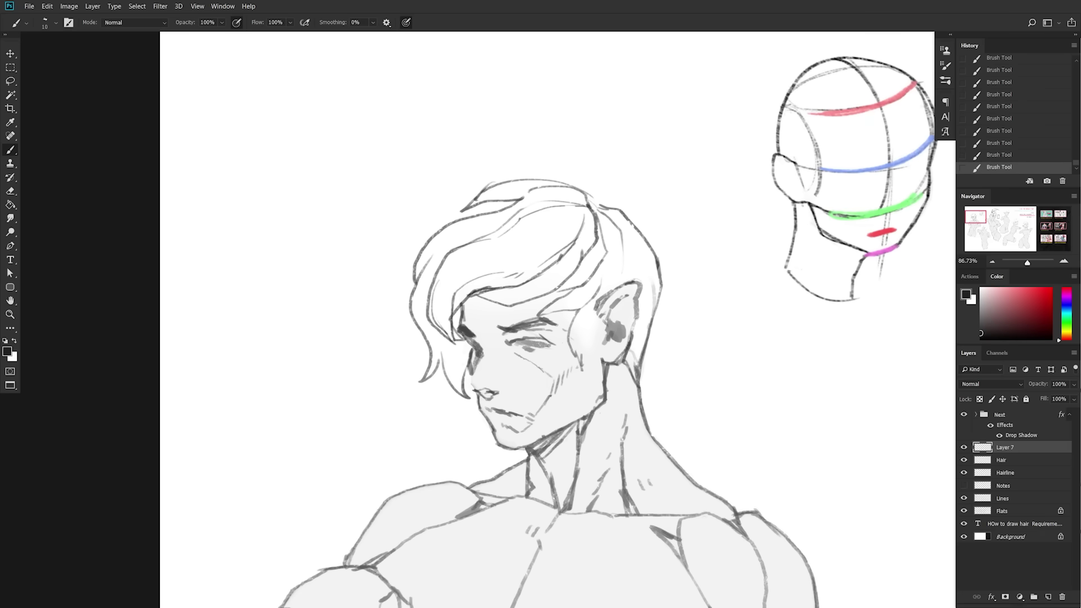
left_click_drag(442, 330, 437, 366)
left_click_drag(442, 329, 443, 351)
- Draw the leftmost man's sideburn and add short strands above and behind his ear
mouse_move(636, 282)
left_mouse_down()
mouse_move(595, 320)
mouse_move(586, 363)
left_mouse_up()
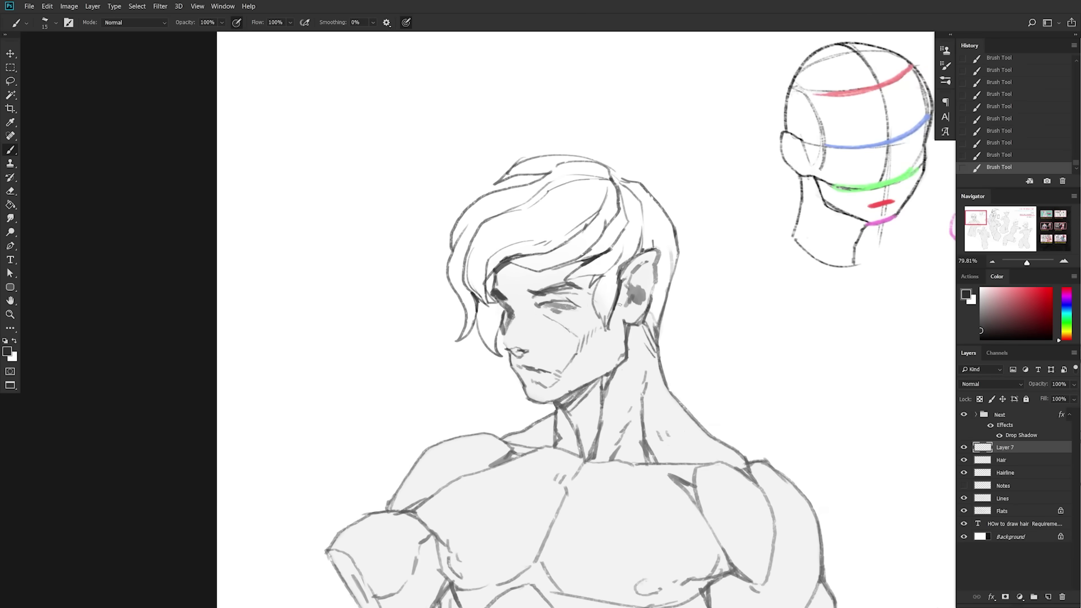
left_click_drag(635, 257, 644, 242)
key("bracketleft")
key("bracketleft")
left_click_drag(654, 299, 650, 316)
left_click_drag(658, 279, 650, 311)
- Erase part of the hair line behind the leftmost man's ear and redraw it with finer strands
key("e")
left_click_drag(658, 254, 656, 282)
key("b")
left_click_drag(655, 265, 663, 296)
key("bracketleft")
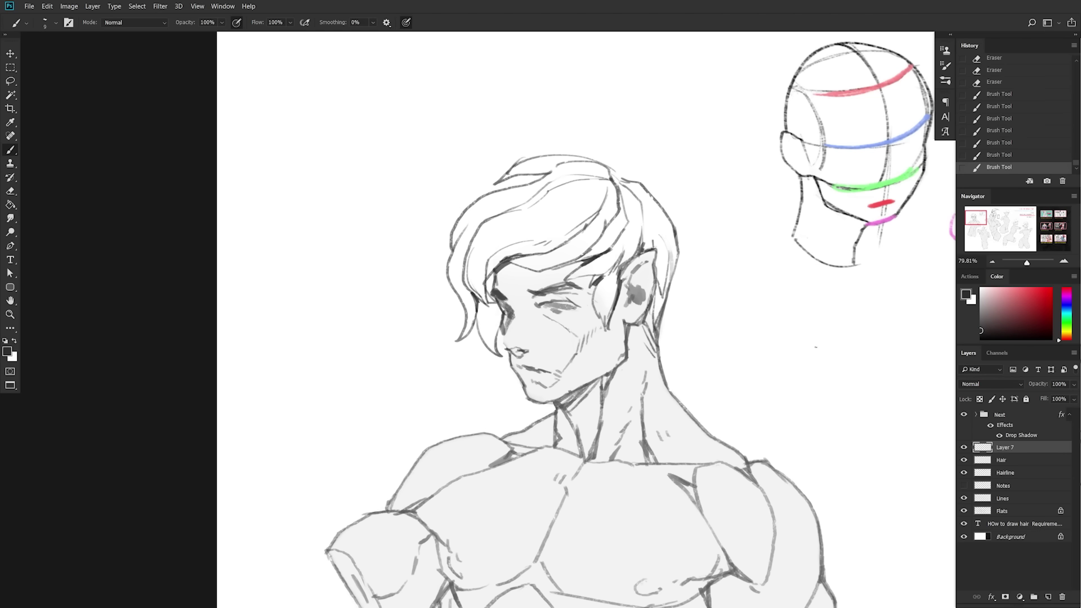
- Add strands at the back of the leftmost man's head and a small upright tuft at the crown
left_click_drag(816, 349, 690, 299)
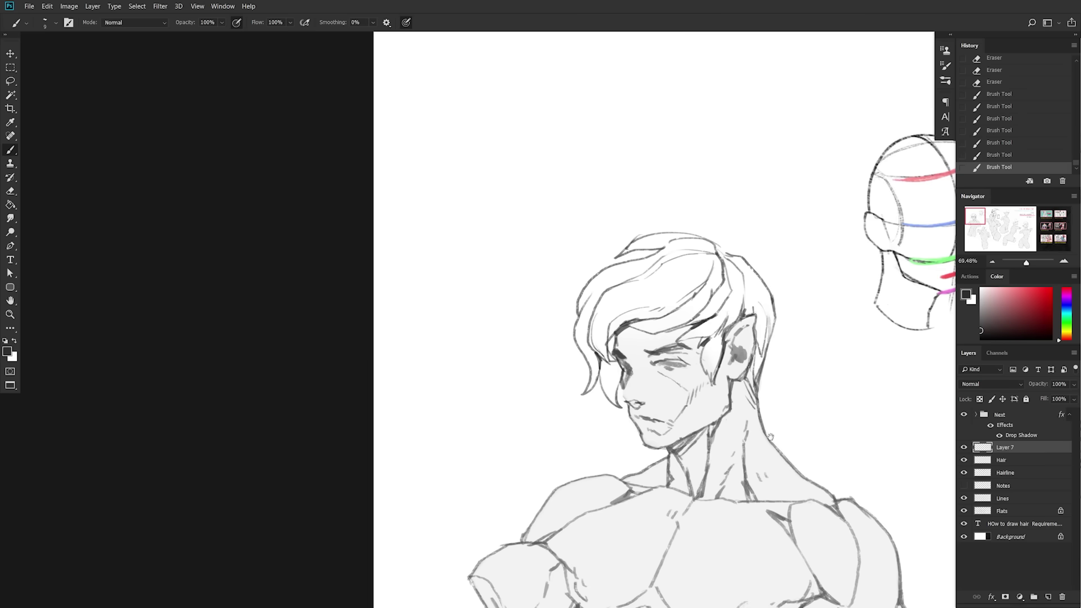
left_click_drag(774, 437, 723, 422)
left_click_drag(666, 289, 658, 316)
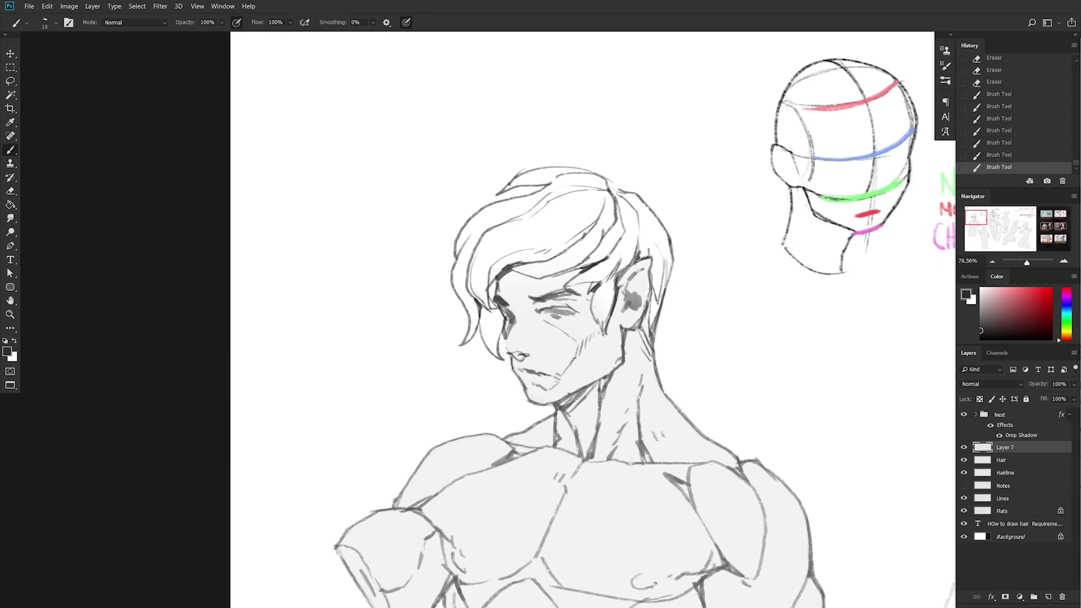
left_click_drag(673, 255, 664, 300)
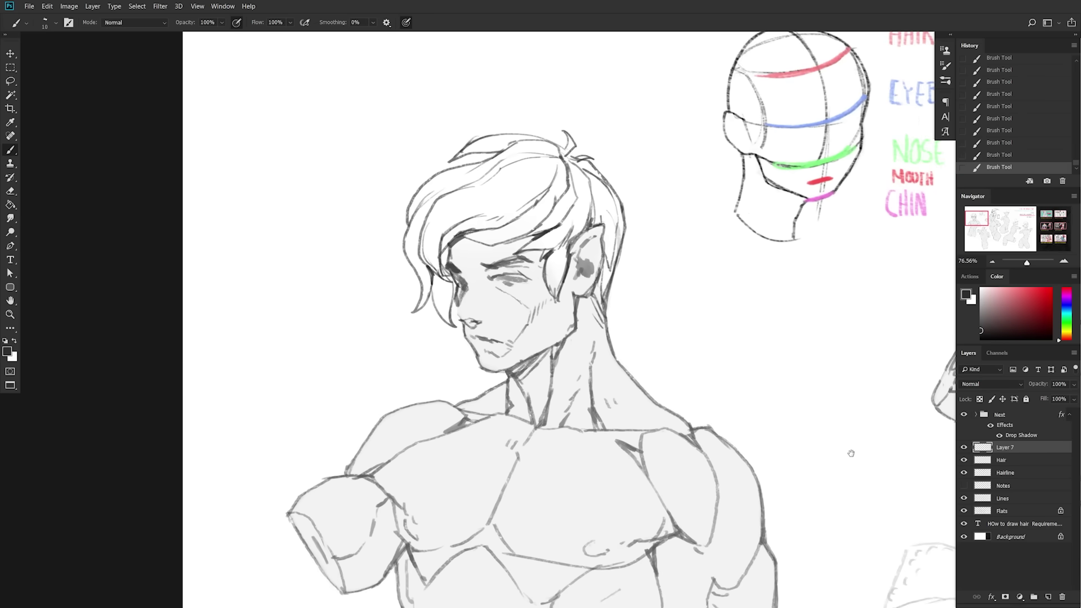
- Outline the standing woman's curly hair from the crown down both sides of her face, with a lock beside the ear
left_click_drag(849, 454, 652, 431)
left_click_drag(934, 442, 846, 431)
left_click_drag(872, 440, 827, 443)
mouse_move(935, 457)
left_mouse_down()
mouse_move(835, 423)
mouse_move(791, 351)
left_mouse_up()
left_click_drag(946, 389, 854, 412)
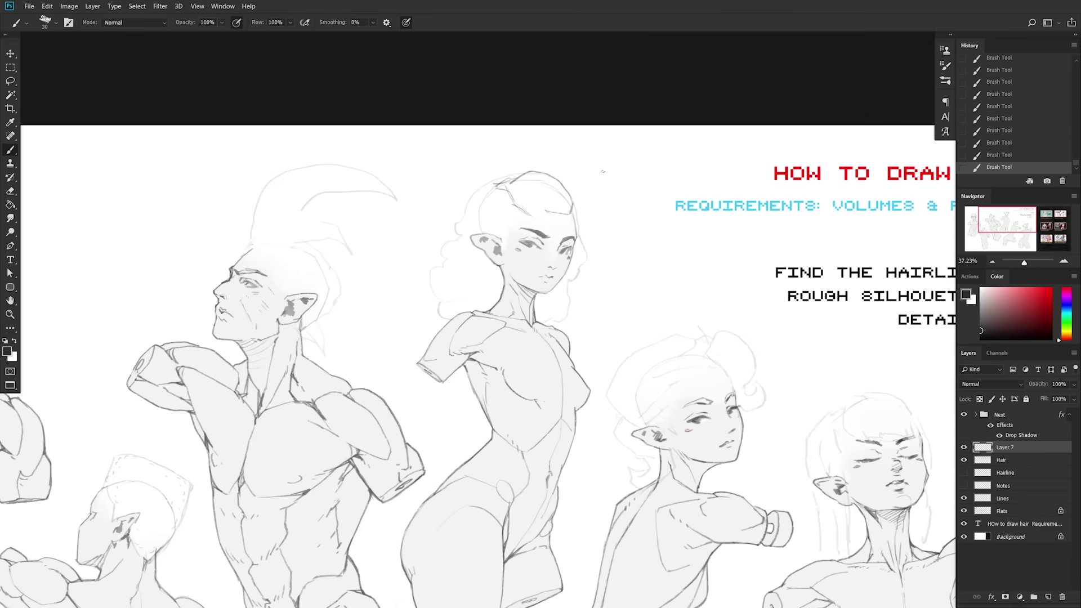
left_click_drag(510, 177, 474, 190)
left_click_drag(474, 190, 457, 224)
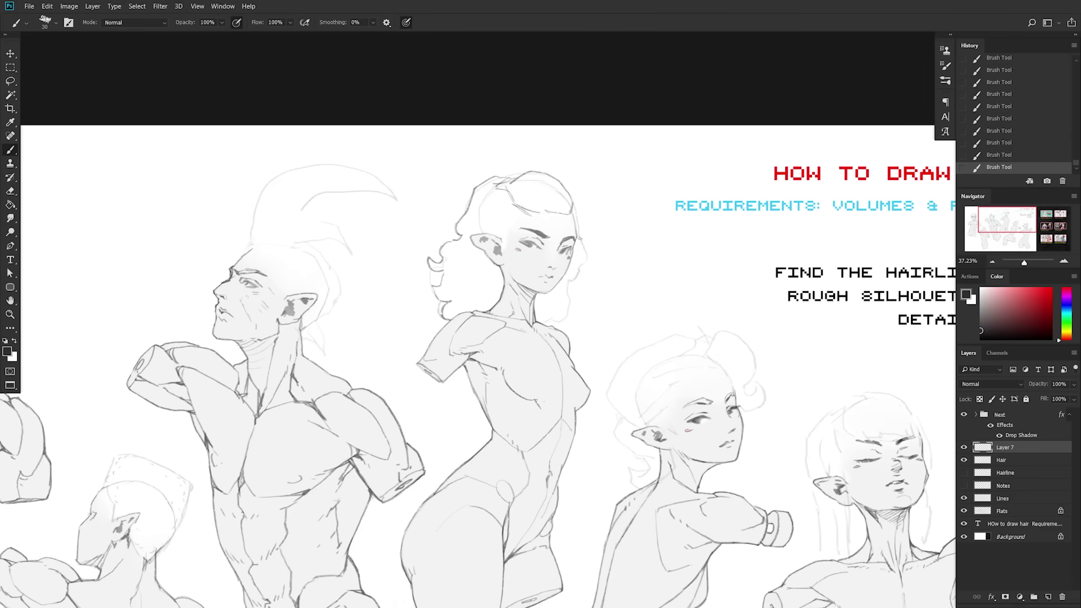
left_click_drag(582, 254, 552, 321)
left_click_drag(518, 208, 509, 263)
- Draw locks swept back from the standing woman's forehead, with curls around her ear and on both sides of the neck
scroll(529, 226, "up", 4)
mouse_move(535, 217)
left_mouse_down()
mouse_move(591, 246)
mouse_move(577, 239)
left_mouse_up()
mouse_move(535, 225)
left_mouse_down()
mouse_move(464, 262)
mouse_move(467, 349)
mouse_move(427, 388)
left_mouse_up()
left_click_drag(498, 326, 515, 368)
left_click_drag(507, 245, 459, 281)
left_click_drag(693, 366, 677, 366)
left_click_drag(570, 361, 554, 407)
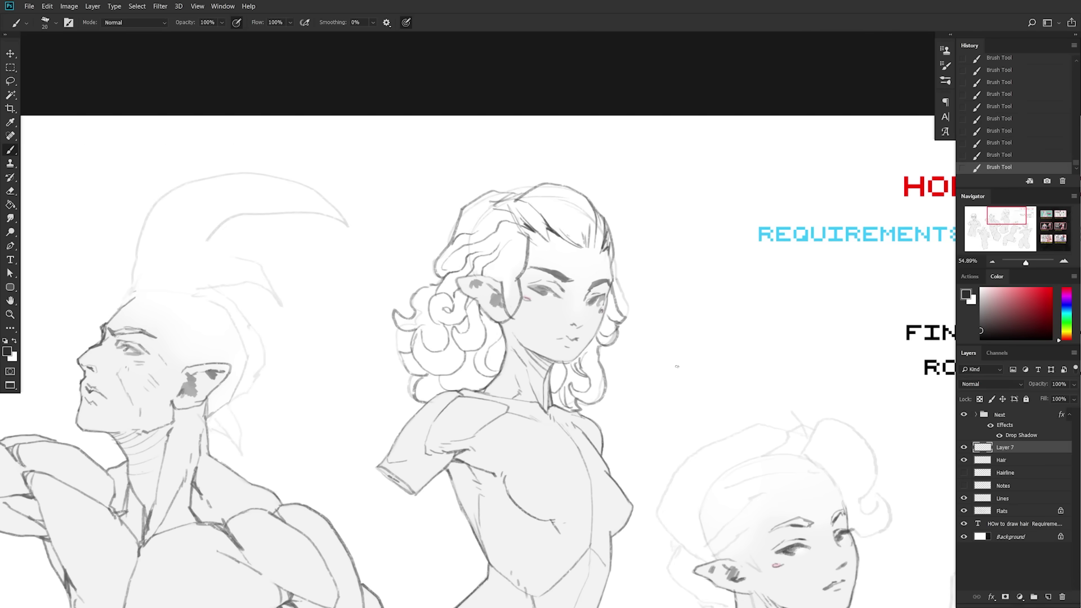
- Add flicked ends to the standing woman's outer curls and strand lines across the crown
left_click_drag(503, 339, 487, 366)
left_click_drag(487, 374, 464, 389)
left_click_drag(394, 302, 401, 317)
left_click_drag(416, 378, 444, 403)
left_click_drag(528, 200, 570, 191)
left_click_drag(500, 210, 466, 237)
left_click_drag(534, 187, 510, 198)
- Add inner strands to the curls behind the standing woman's ear and darken the strands running from temple to crown
mouse_move(432, 326)
left_mouse_down()
mouse_move(420, 355)
mouse_move(463, 366)
left_mouse_up()
left_click_drag(399, 345, 413, 368)
left_click_drag(448, 308, 441, 325)
mouse_move(510, 300)
left_mouse_down()
mouse_move(521, 323)
mouse_move(519, 311)
left_mouse_up()
left_click_drag(525, 242, 482, 277)
left_click_drag(497, 211, 528, 247)
- With a smaller brush, add fine strands beside the standing woman's ear and inside the curls on both sides of her neck
scroll(573, 360, "up", 2)
key("[")
left_click_drag(513, 284, 507, 302)
left_click_drag(454, 332, 483, 343)
left_click_drag(602, 360, 592, 379)
left_click_drag(528, 305, 519, 323)
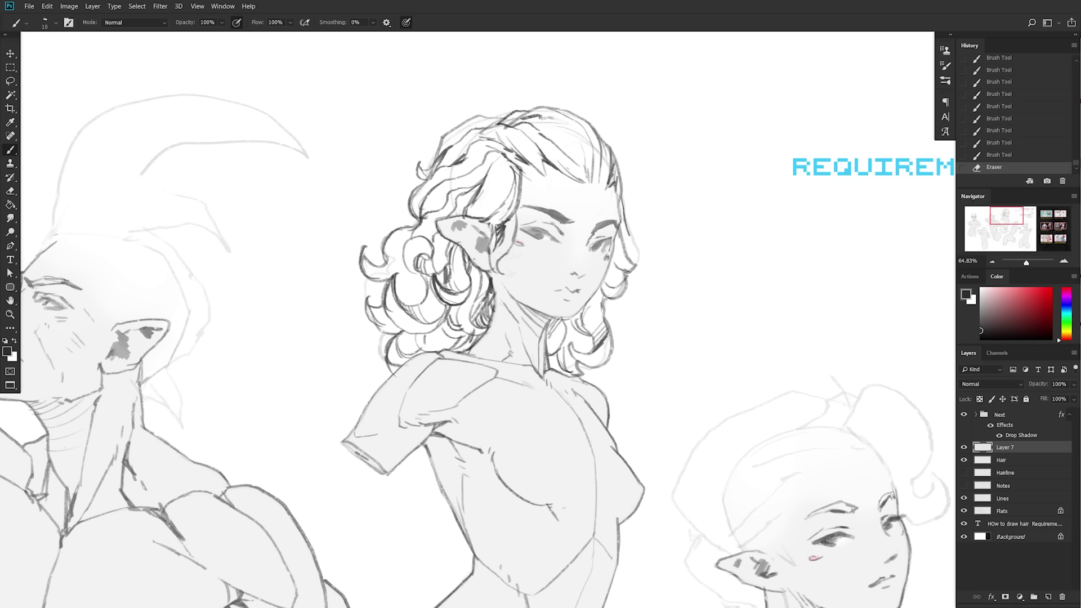
- Draw a leaf-shaped hair volume beside the curly-haired woman and add curved inner lines converging at its tips
left_click_drag(793, 395, 691, 388)
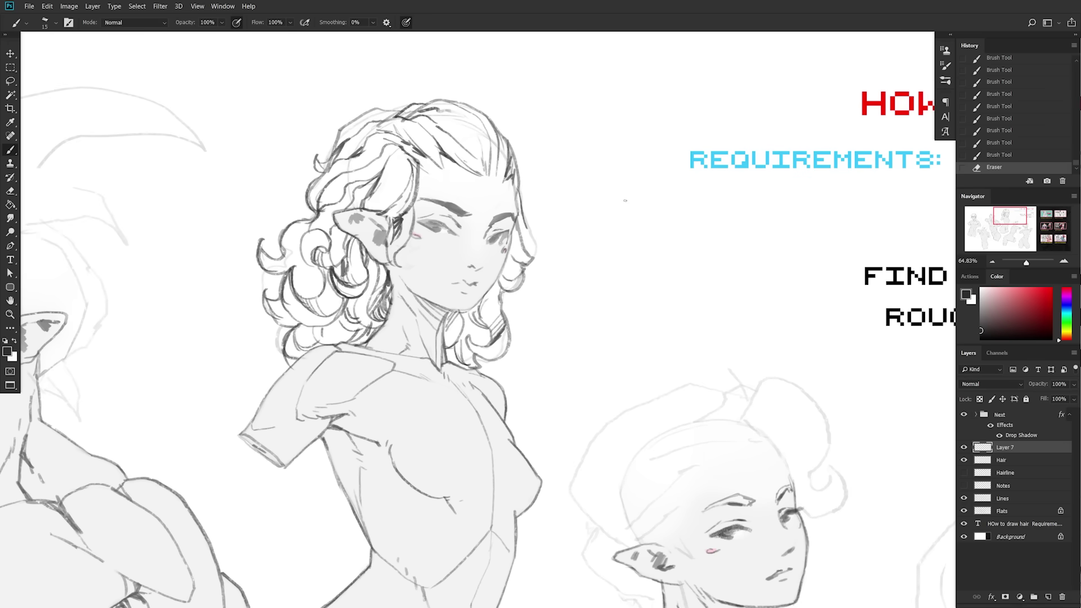
mouse_move(630, 198)
left_mouse_down()
mouse_move(607, 318)
mouse_move(651, 248)
mouse_move(618, 355)
mouse_move(605, 314)
mouse_move(622, 357)
mouse_move(615, 225)
mouse_move(637, 211)
left_mouse_up()
left_click_drag(682, 330, 733, 312)
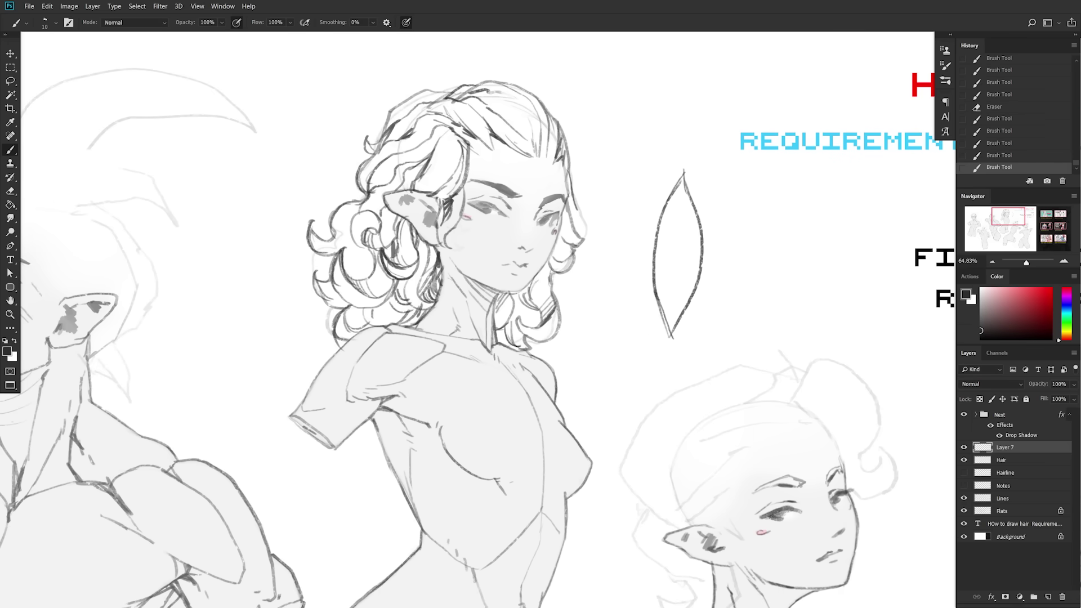
mouse_move(355, 334)
left_mouse_down()
mouse_move(363, 207)
mouse_move(313, 298)
mouse_move(343, 216)
left_mouse_up()
key("ctrl+z")
mouse_move(683, 179)
left_mouse_down()
mouse_move(665, 274)
mouse_move(694, 243)
mouse_move(672, 329)
left_mouse_up()
left_click_drag(688, 273, 672, 332)
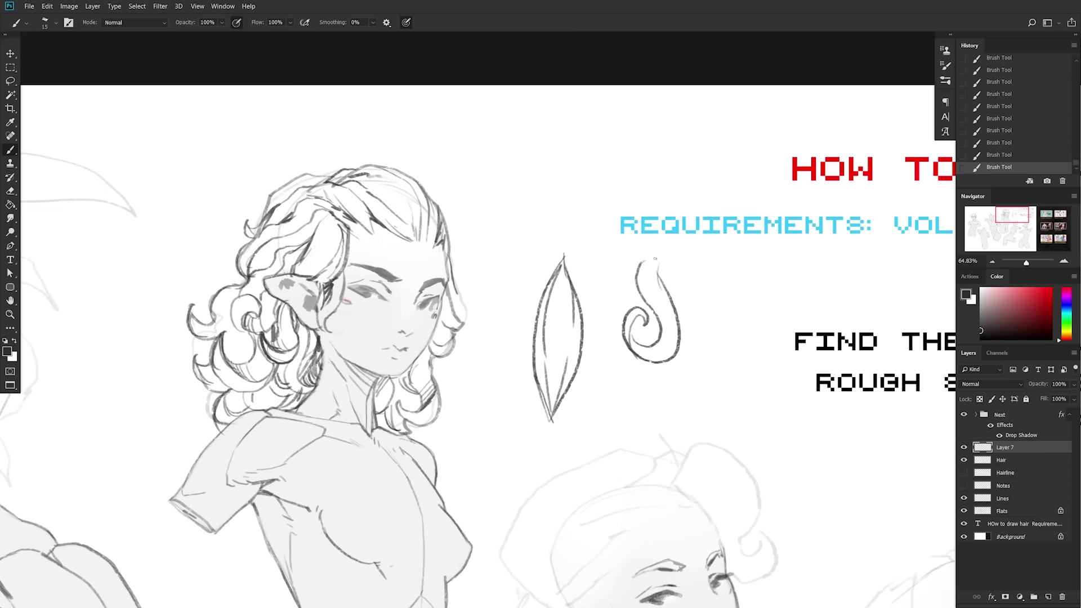
- Draw a cluster of three spiral curls beside the leaf shape and shade their overlaps and bends with strands
key("[")
mouse_move(630, 328)
left_mouse_down()
mouse_move(657, 364)
mouse_move(630, 341)
left_mouse_up()
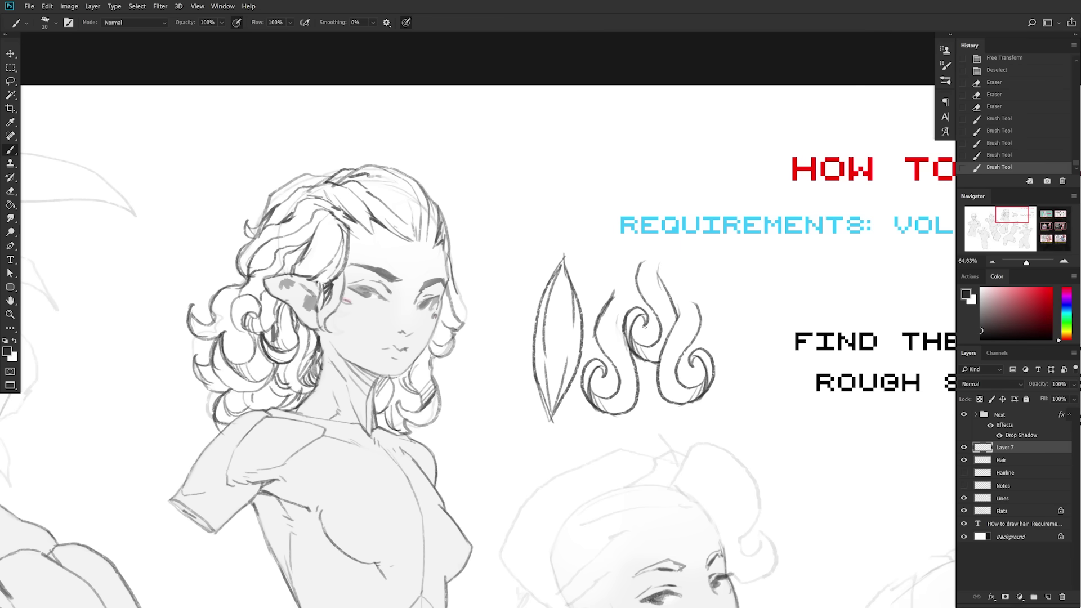
left_click_drag(635, 327, 692, 387)
left_click_drag(656, 360, 641, 402)
key("e")
key("b")
left_click_drag(639, 289, 661, 321)
mouse_move(603, 367)
left_mouse_down()
mouse_move(612, 395)
mouse_move(592, 401)
left_mouse_up()
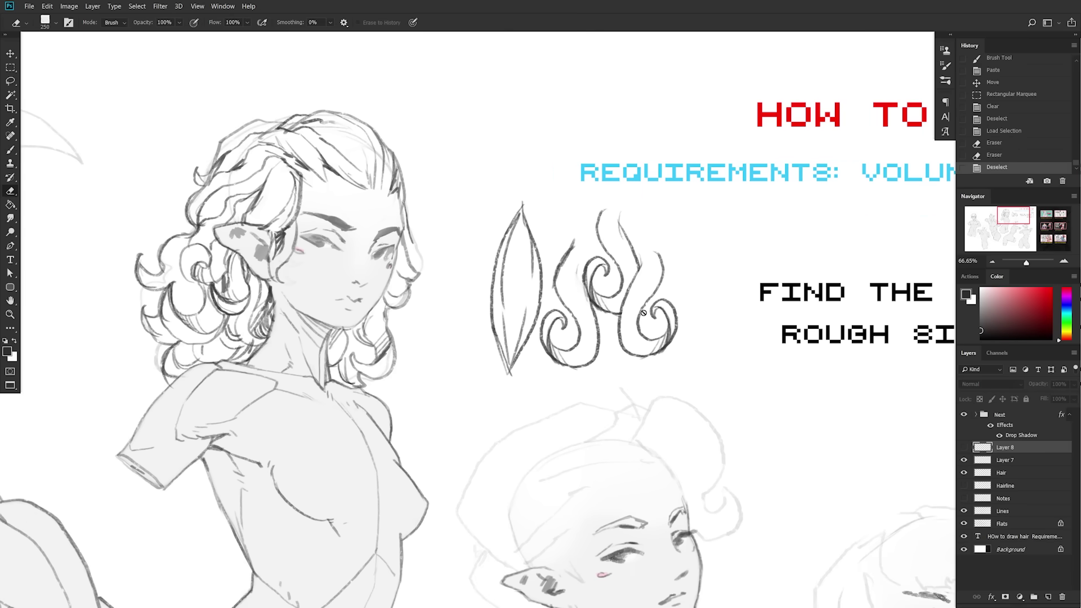
- Toggle the visibility of Layer 8 to compare the sample curls with and without the dark inner filling
left_click(963, 447)
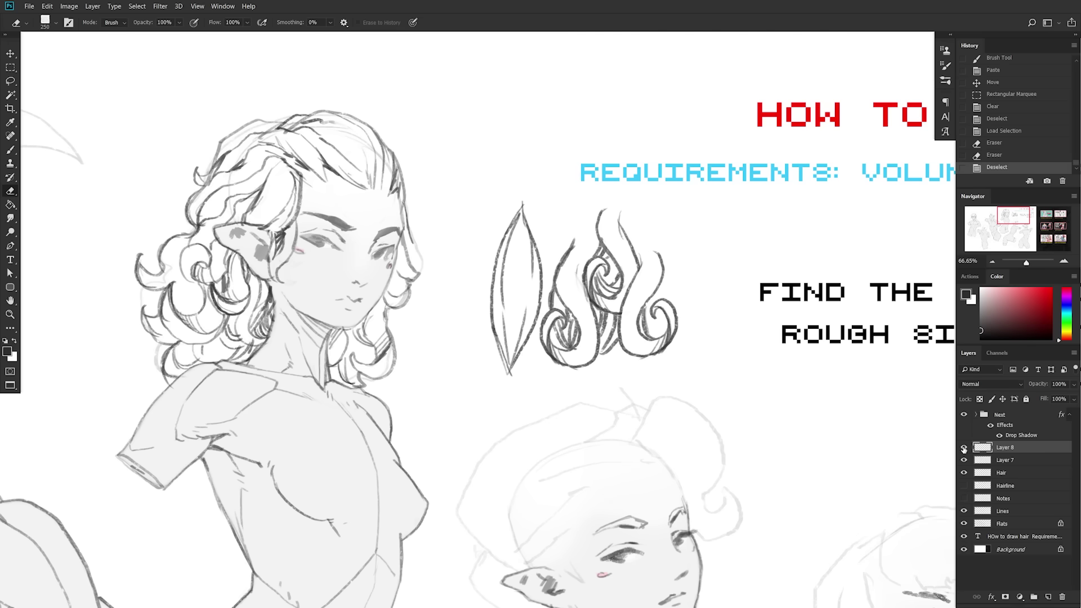
left_click(964, 447)
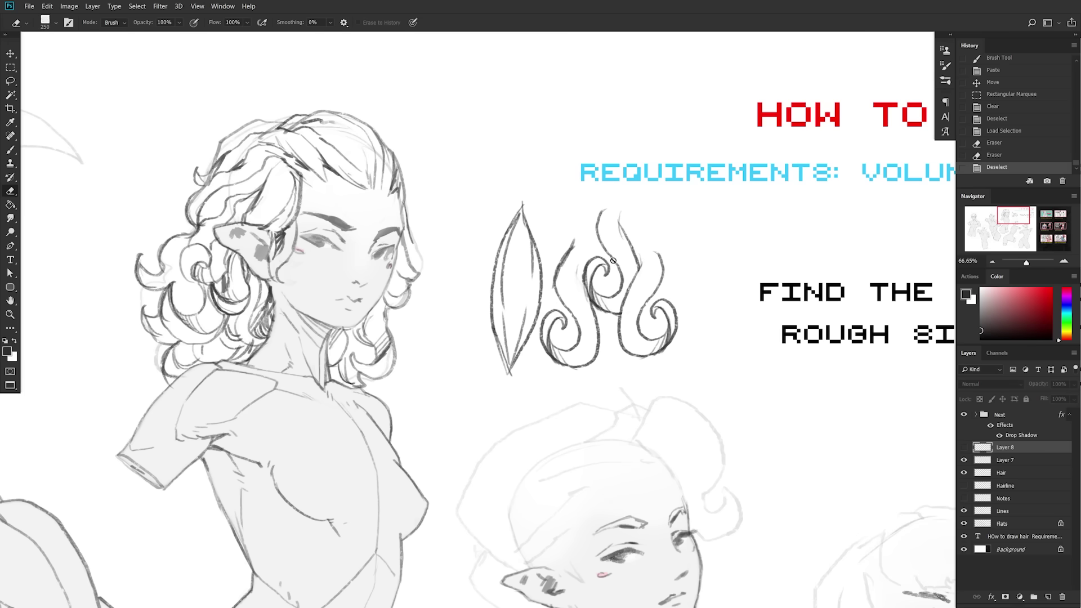
left_click(963, 448)
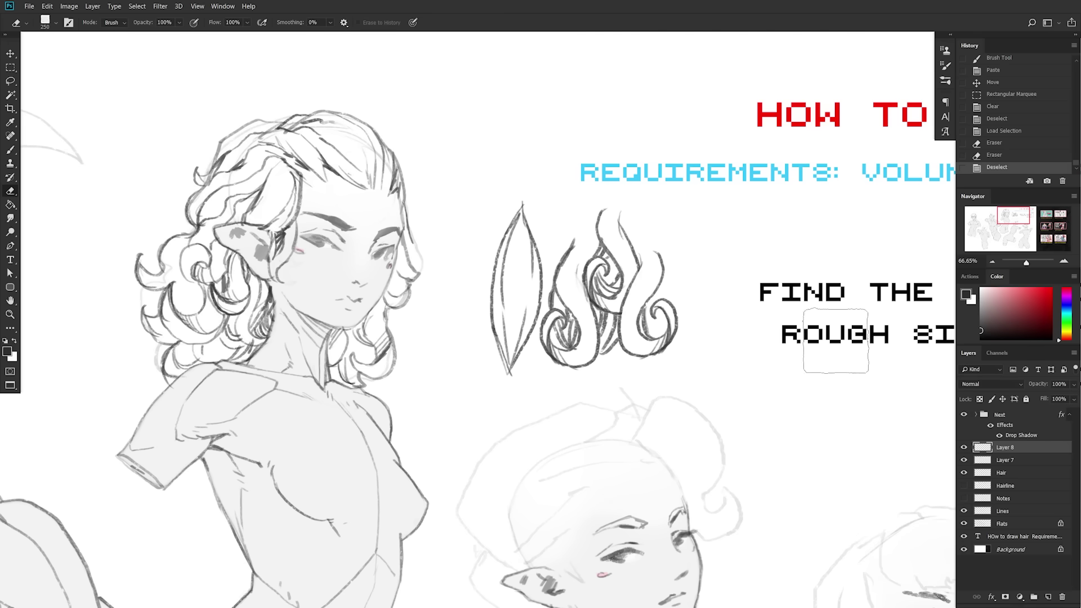
- Reduce the eraser size, then outline the rightmost woman's blunt fringe and long straight side hair with the brush
key("bracketleft")
key("bracketleft")
key("bracketleft")
key("bracketleft")
key("bracketleft")
key("bracketleft")
key("bracketleft")
key("bracketleft")
key("bracketleft")
key("bracketleft")
key("bracketleft")
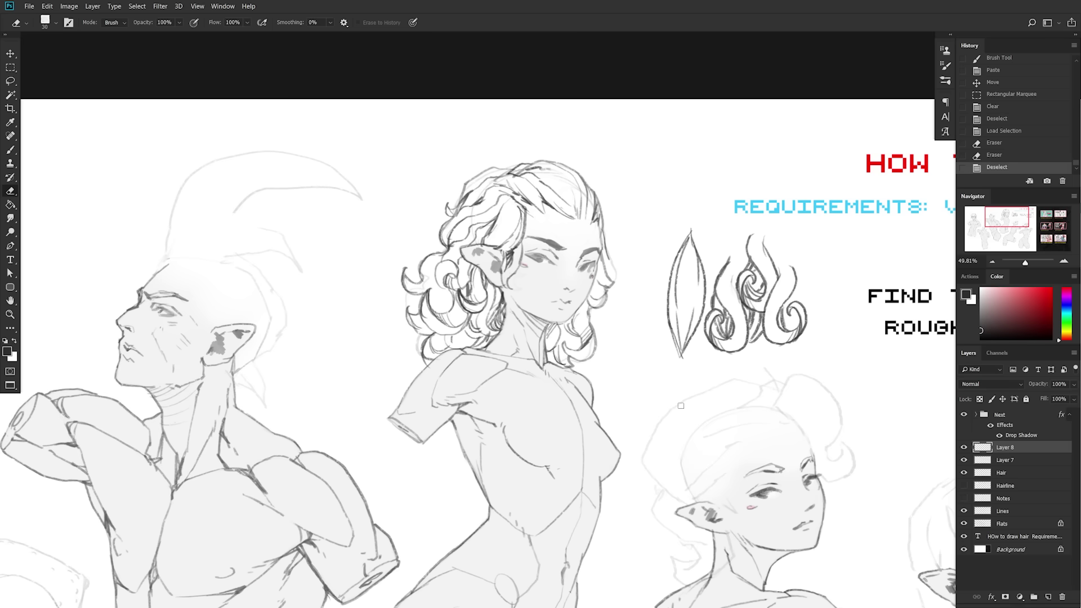
key("bracketleft")
key("b")
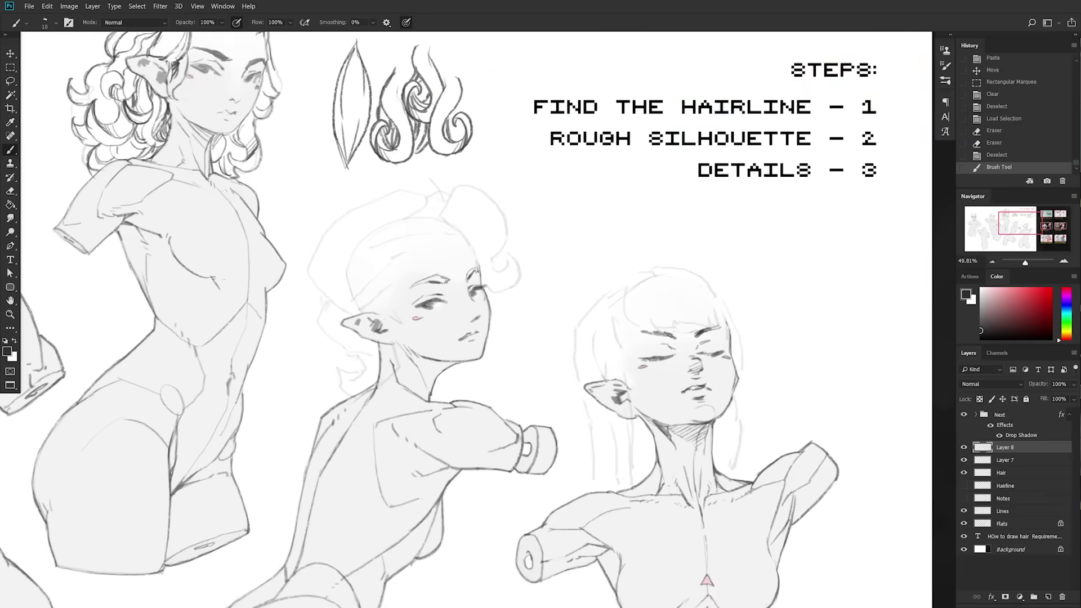
mouse_move(618, 282)
left_mouse_down()
mouse_move(581, 383)
mouse_move(630, 309)
mouse_move(656, 333)
left_mouse_up()
left_click_drag(708, 273, 740, 401)
left_click_drag(742, 390, 735, 470)
left_click_drag(632, 452, 625, 480)
left_click_drag(586, 398, 592, 461)
left_click_drag(595, 456, 618, 428)
key("r")
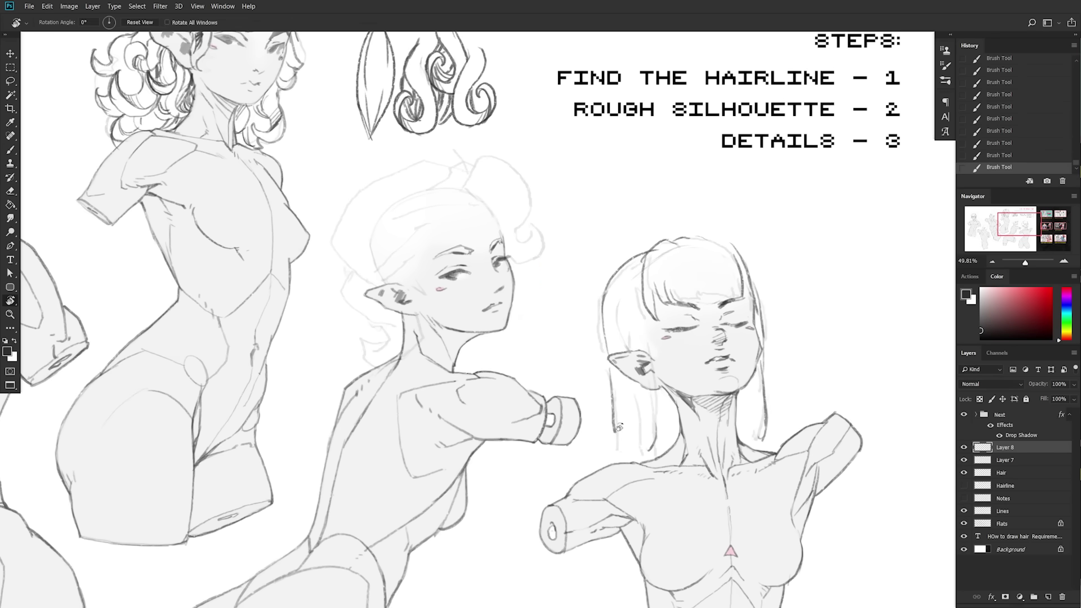
- Draw the hair ends behind the rightmost woman's ear, clean up the far side's edge and add a lock before the ear
key("b")
left_click_drag(613, 389, 637, 452)
key("ctrl+alt+z")
key("e")
left_click_drag(767, 389, 766, 438)
key("b")
left_click_drag(654, 321, 665, 394)
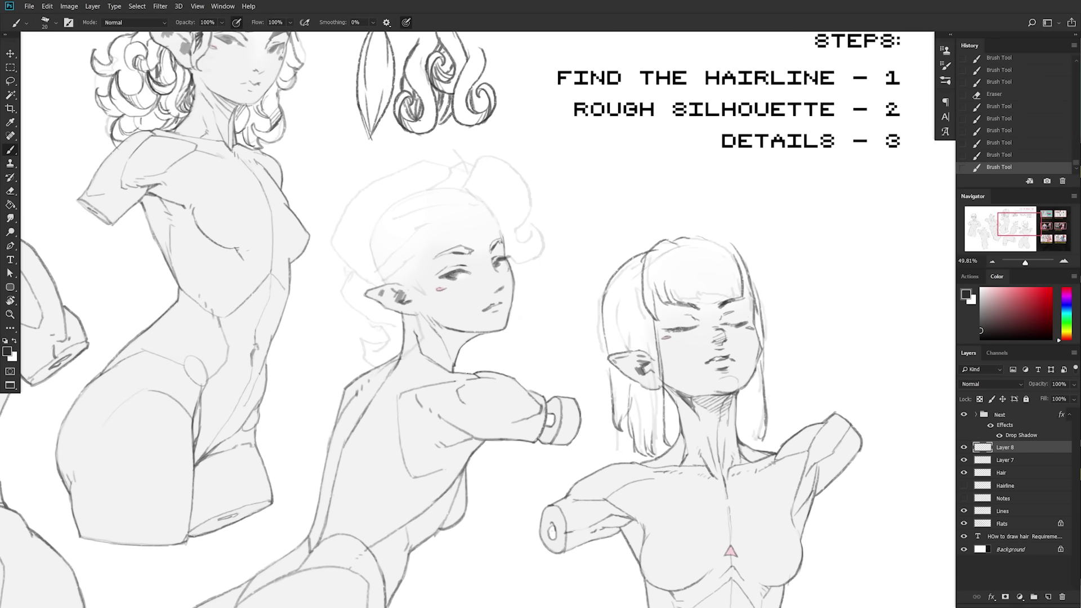
left_click_drag(759, 367, 750, 442)
left_click_drag(738, 390, 747, 433)
left_click_drag(757, 373, 740, 400)
left_click_drag(741, 384, 755, 434)
key("ctrl+alt+z")
key("ctrl+alt+z")
key("ctrl+alt+z")
key("ctrl+alt+z")
- Draw long strands along the far side of the rightmost woman's face and add a strand in the fringe
left_click_drag(739, 384, 747, 430)
left_click_drag(757, 373, 753, 431)
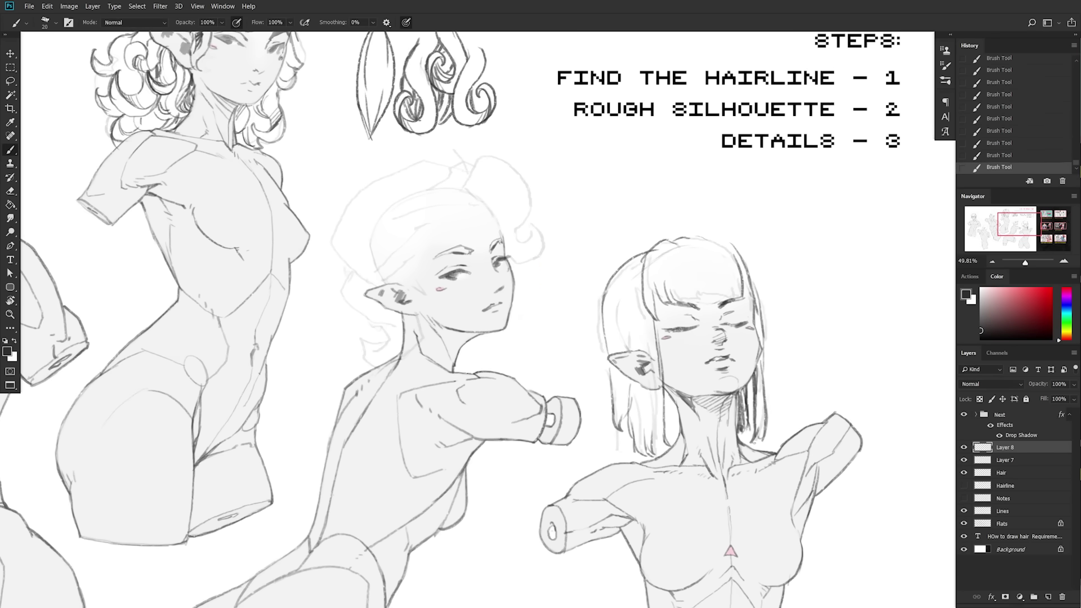
left_click_drag(764, 341, 751, 381)
mouse_move(739, 271)
left_mouse_down()
mouse_move(749, 307)
mouse_move(716, 299)
left_mouse_up()
- With a smaller brush, draw the rightmost woman's crown and long strands down past the ear, undoing the last stroke
key("[")
left_click_drag(701, 238, 733, 295)
mouse_move(672, 243)
left_mouse_down()
mouse_move(663, 297)
mouse_move(646, 267)
left_mouse_up()
mouse_move(640, 265)
left_mouse_down()
mouse_move(651, 352)
mouse_move(610, 354)
left_mouse_up()
left_click_drag(640, 263, 618, 425)
mouse_move(626, 373)
left_mouse_down()
mouse_move(623, 432)
mouse_move(596, 404)
mouse_move(655, 429)
left_mouse_up()
key("ctrl+alt+z")
- Clean up the rightmost woman's ear lines beneath the front lock on the Lines layer, and reselect Layer 8
key("e")
key("b")
left_click(1003, 511)
key("e")
key("b")
left_click_drag(657, 367, 654, 391)
left_click(1006, 448)
- Add fine strands above the rightmost woman's ear, at the hair tips below it and in the near part of the fringe
mouse_move(635, 315)
left_mouse_down()
mouse_move(650, 368)
mouse_move(647, 346)
left_mouse_up()
left_click_drag(629, 328, 628, 353)
left_click_drag(647, 253, 627, 269)
key("[")
left_click_drag(665, 417, 657, 444)
left_click_drag(655, 432, 652, 455)
left_click_drag(667, 275, 674, 305)
left_click_drag(656, 248, 649, 300)
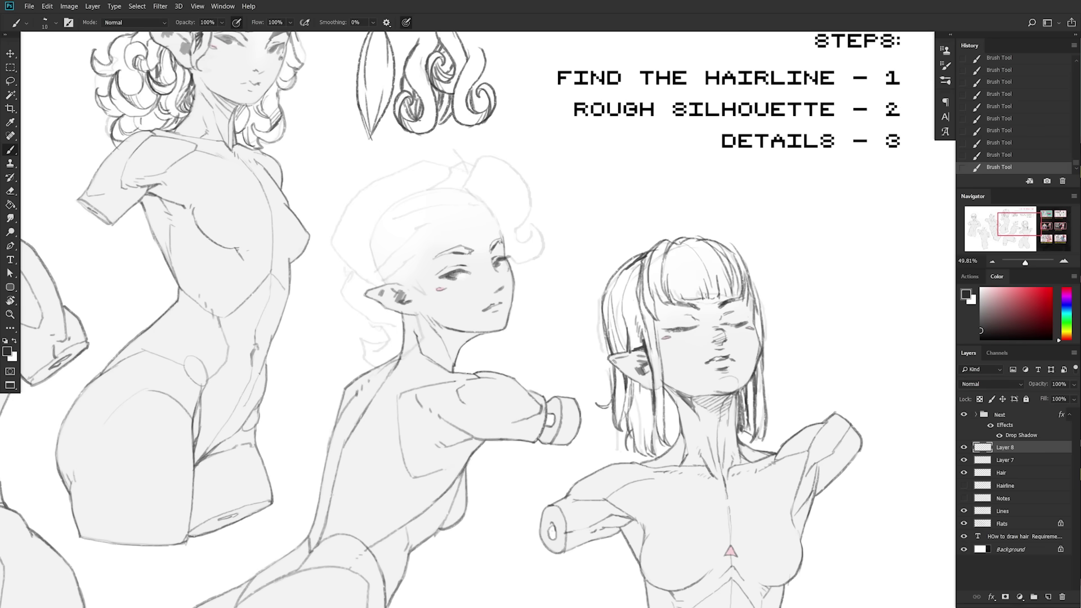
- Add strands to the far half of the rightmost woman's fringe and redraw the outer line from the crown
left_click_drag(717, 253, 738, 300)
left_click_drag(744, 272, 750, 303)
left_click_drag(704, 241, 745, 273)
key("ctrl+alt+z")
left_click_drag(703, 237, 766, 291)
left_click_drag(873, 432, 866, 432)
left_click_drag(688, 252, 681, 298)
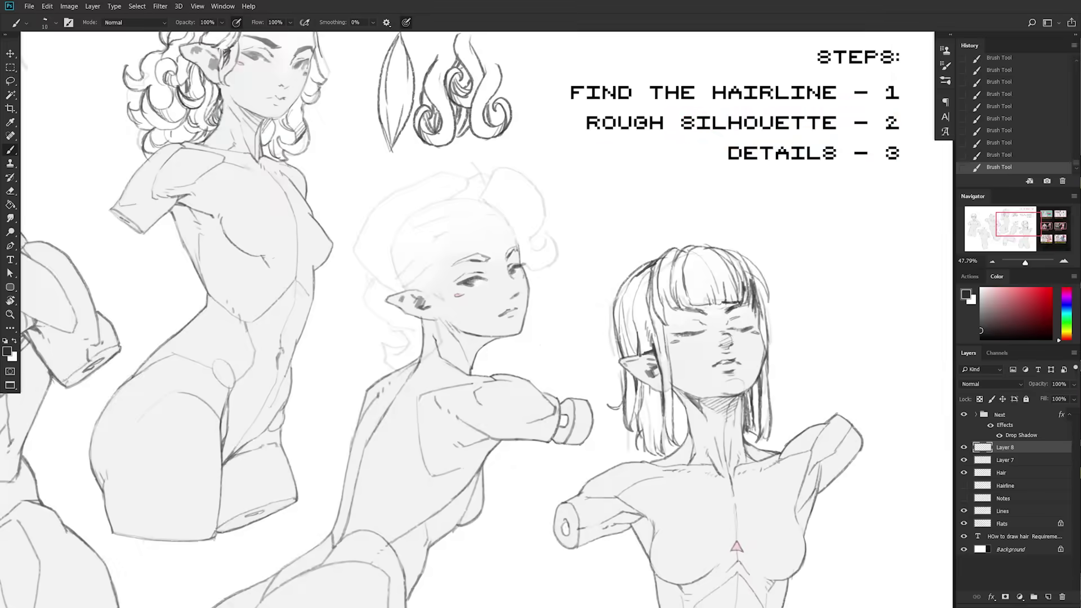
- With a larger brush, draw the curled forelock of the woman looking over her shoulder, including its inner folds and curled tip
left_click_drag(842, 411, 813, 410)
left_click_drag(749, 360, 816, 410)
key("]")
key("]")
left_click_drag(597, 291, 607, 303)
mouse_move(612, 278)
left_mouse_down()
mouse_move(598, 297)
mouse_move(632, 327)
left_mouse_up()
mouse_move(600, 290)
left_mouse_down()
mouse_move(615, 256)
mouse_move(657, 332)
left_mouse_up()
left_click_drag(665, 309, 648, 339)
left_click_drag(609, 291, 631, 282)
left_click_drag(621, 292, 637, 313)
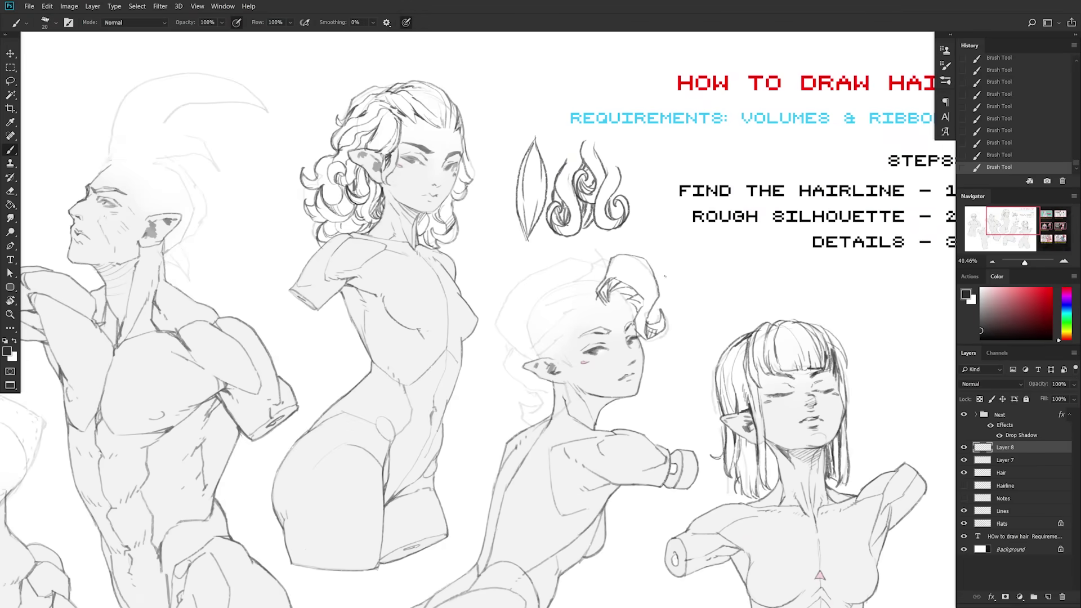
- Outline the swept-back hair of the woman looking over her shoulder, from the forelock over the crown to the nape curls
left_click_drag(653, 267, 654, 308)
left_click_drag(620, 256, 597, 304)
mouse_move(589, 301)
left_mouse_down()
mouse_move(552, 303)
mouse_move(563, 270)
left_mouse_up()
mouse_move(591, 276)
left_mouse_down()
mouse_move(567, 263)
mouse_move(506, 330)
mouse_move(524, 358)
mouse_move(517, 381)
left_mouse_up()
mouse_move(521, 398)
left_mouse_down()
mouse_move(544, 421)
mouse_move(532, 409)
left_mouse_up()
left_click_drag(518, 381, 546, 399)
left_click_drag(519, 296, 503, 333)
left_click_drag(503, 334, 510, 352)
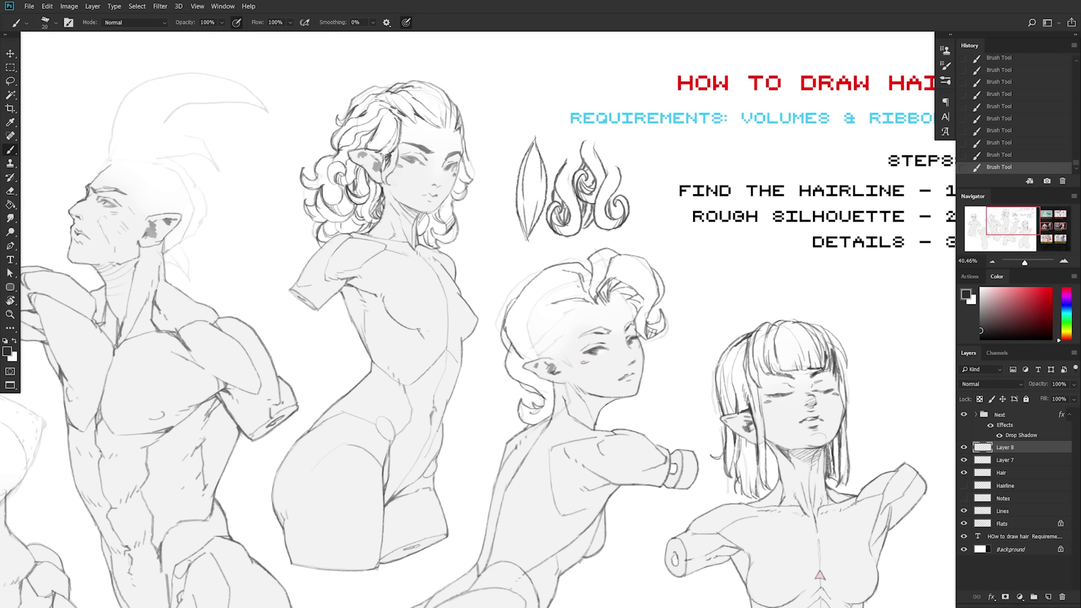
- Draw inner lines sweeping back from the forelock across the over-the-shoulder woman's head, and undo the last two strokes
left_click_drag(584, 307, 566, 304)
left_click_drag(555, 302, 528, 288)
mouse_move(528, 301)
left_mouse_down()
mouse_move(514, 310)
mouse_move(532, 360)
left_mouse_up()
left_click_drag(575, 307, 536, 355)
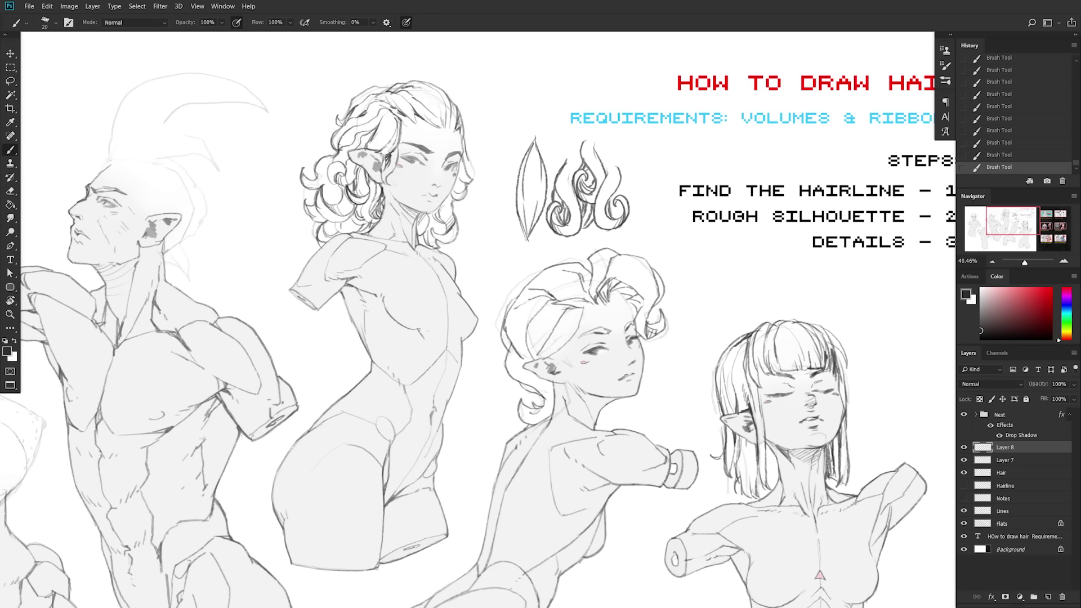
key("ctrl+alt+z")
key("ctrl+alt+z")
- Draw hairline strands from the over-the-shoulder woman's forehead down to the ear, with a sideburn in front of it
left_click_drag(571, 311, 542, 339)
mouse_move(546, 337)
left_mouse_down()
mouse_move(532, 359)
mouse_move(573, 390)
left_mouse_up()
left_click_drag(565, 358, 572, 382)
left_click_drag(570, 316, 548, 360)
mouse_move(565, 352)
left_mouse_down()
mouse_move(562, 365)
mouse_move(525, 362)
left_mouse_up()
mouse_move(524, 345)
left_mouse_down()
mouse_move(525, 372)
mouse_move(521, 356)
left_mouse_up()
key("e")
key("b")
- Add strands behind the over-the-shoulder woman's ear, above her temple and at the base of the forelock
left_click_drag(510, 323, 526, 361)
left_click_drag(509, 336, 519, 354)
left_click_drag(559, 298, 539, 313)
left_click_drag(584, 276, 593, 298)
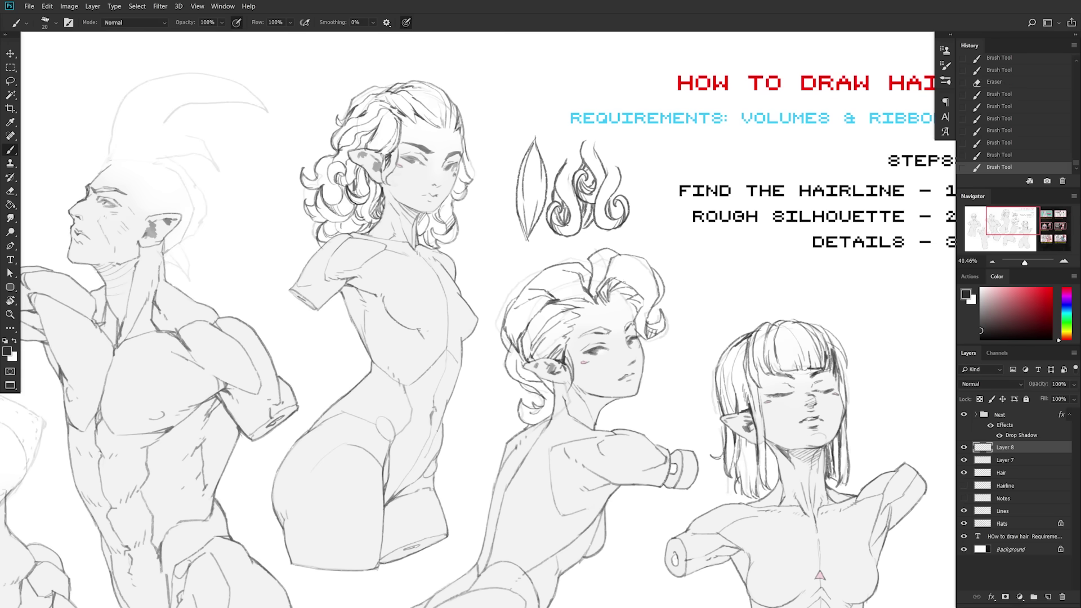
- Add strands to the over-the-shoulder woman's nape curl and to the crown and front locks of her swept-back hair
mouse_move(555, 381)
left_mouse_down()
mouse_move(547, 419)
mouse_move(518, 419)
left_mouse_up()
left_click_drag(537, 402, 521, 418)
left_click_drag(603, 280, 628, 269)
left_click_drag(636, 276, 655, 316)
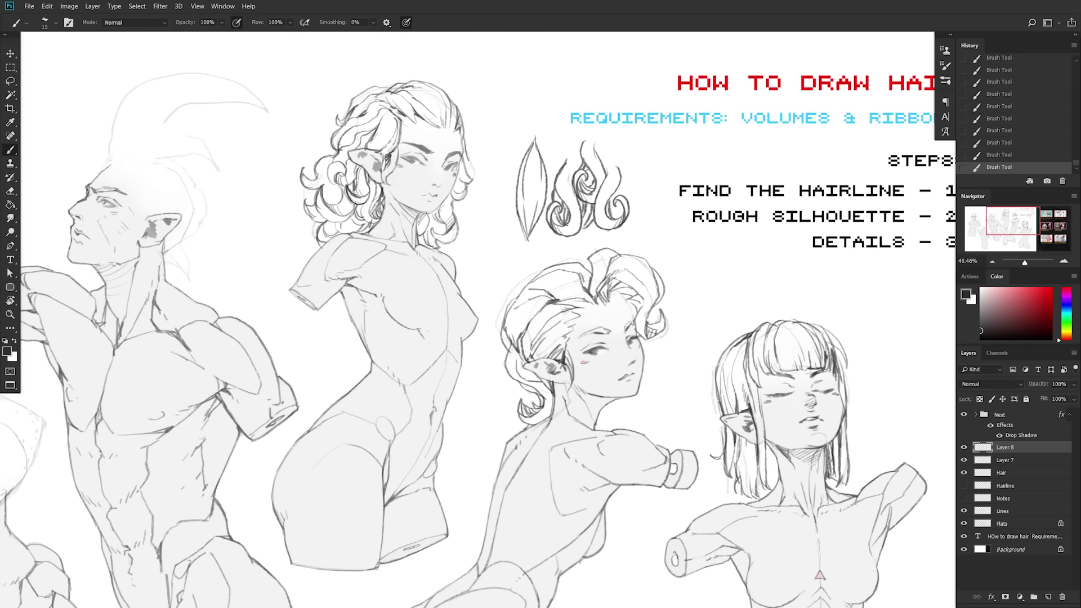
left_click_drag(592, 261, 612, 281)
- Erase leftover rough silhouette lines on the Hair layer around the over-the-shoulder woman's head and the fringed woman's bob
left_click(1003, 473)
key("e")
left_click_drag(506, 332, 540, 422)
left_click_drag(715, 366, 732, 489)
left_click_drag(850, 374, 833, 404)
left_click(1020, 511)
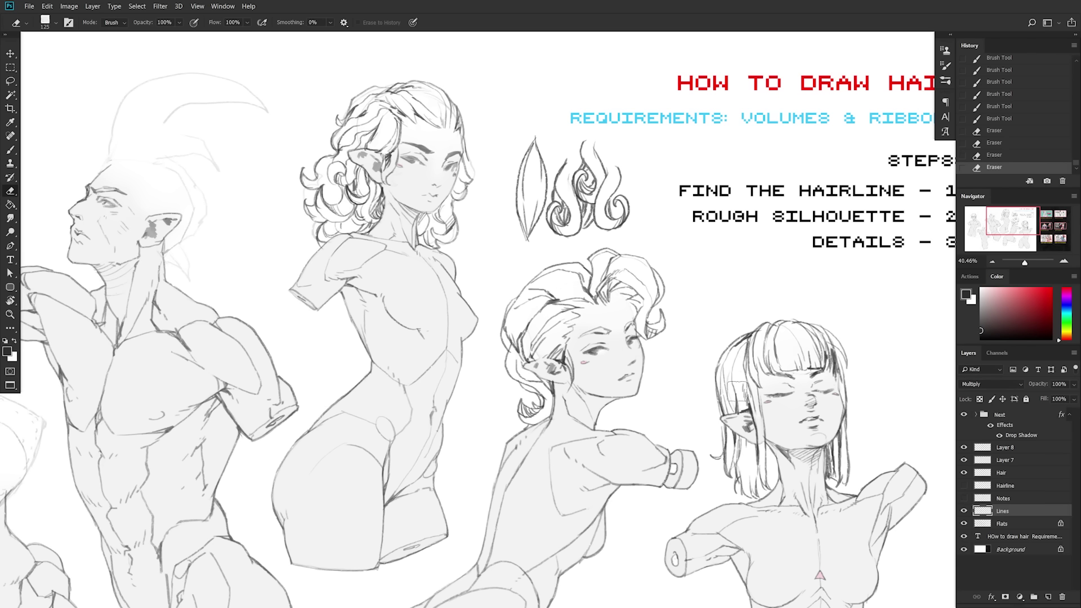
- Draw fine strands on Layer 8 rising from the over-the-shoulder woman's forehead hairline and across the swept-back side of her head
left_click(1005, 448)
key("b")
left_click_drag(610, 299, 631, 286)
mouse_move(615, 300)
left_mouse_down()
mouse_move(635, 291)
mouse_move(645, 329)
mouse_move(624, 280)
left_mouse_up()
key("e")
key("b")
key("e")
key("b")
left_click_drag(547, 299, 574, 292)
left_click_drag(569, 284, 581, 275)
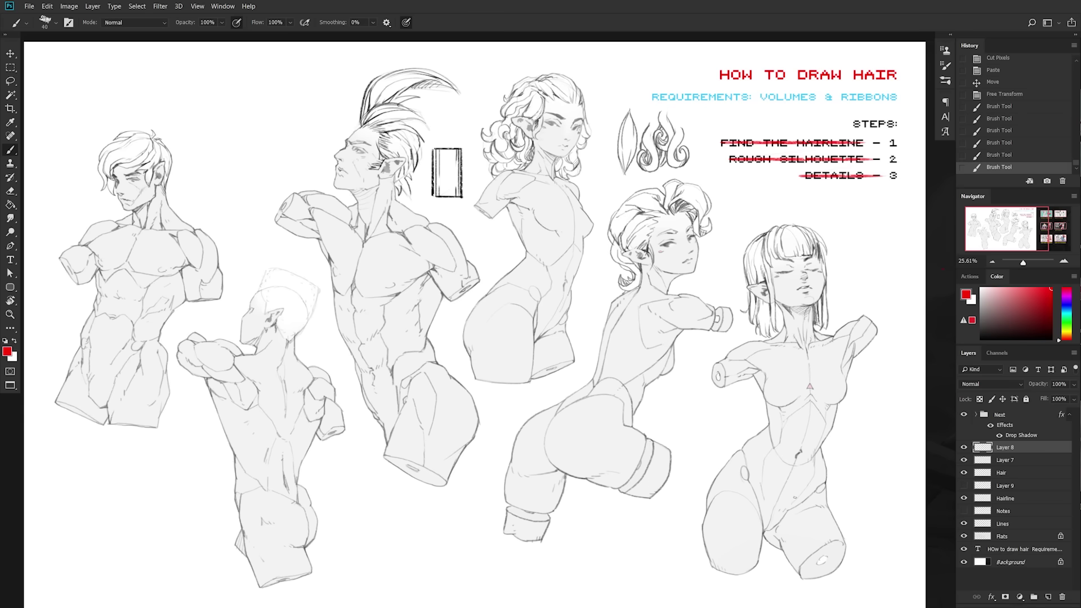
- Show the panel of related tutorial thumbnails beside the hair drawing page in full-screen view
left_click_drag(861, 500, 281, 450)
left_click_drag(681, 429, 838, 467)
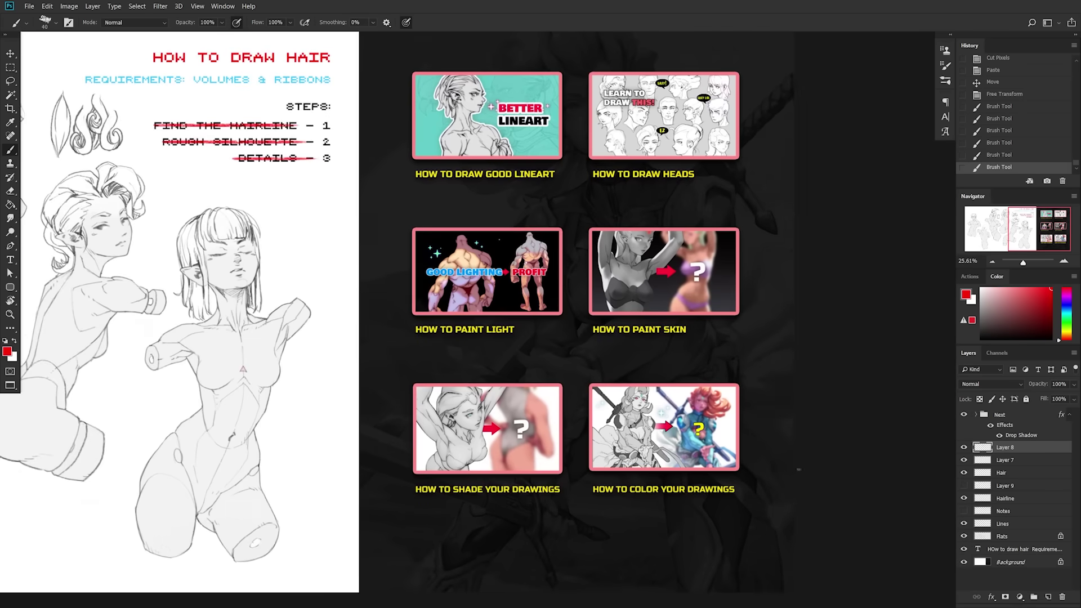
key("f")
scroll(742, 356, "up", 1)
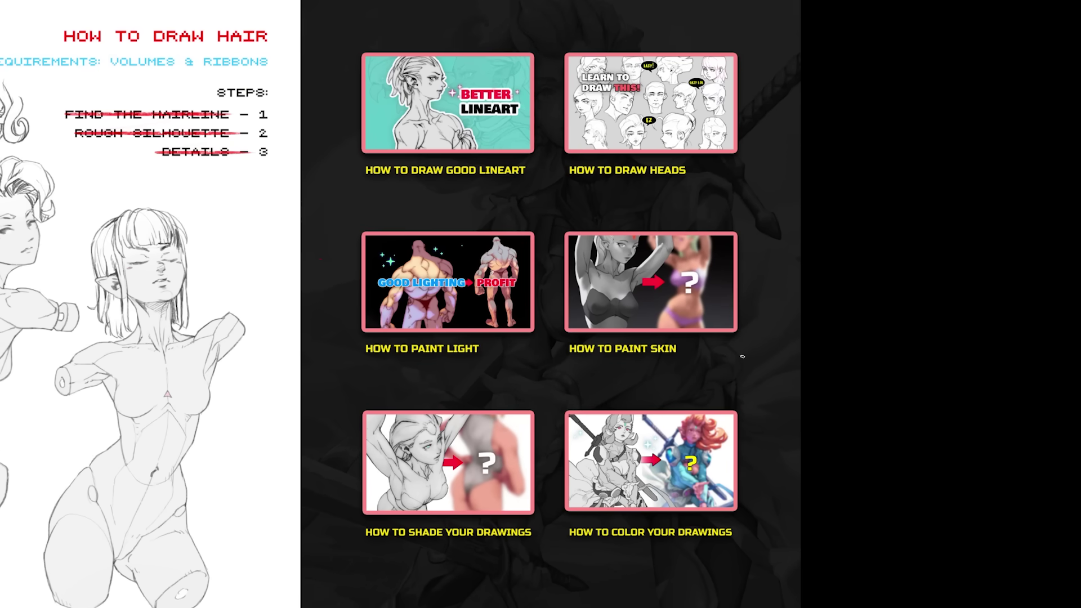